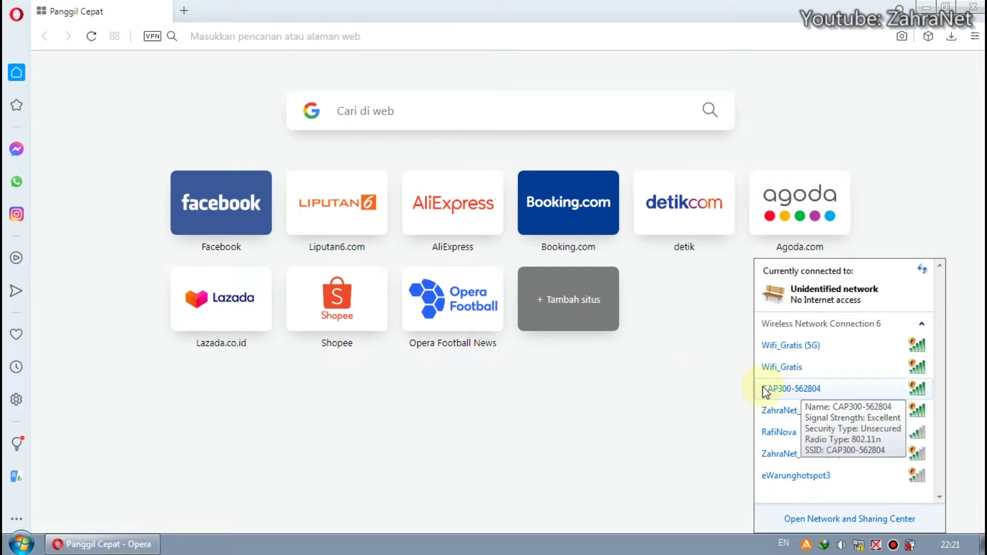
- Close the Windows 7 wireless network list so Opera's Speed Dial page is visible
click(712, 396)
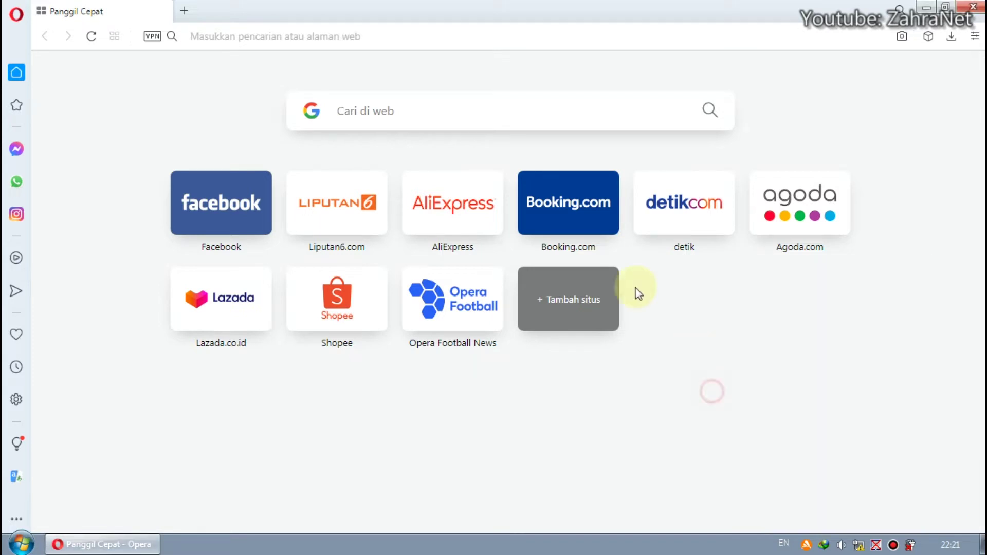
- Load 192.168.2.2 in Opera and log in with the admin username and its password
click(474, 39)
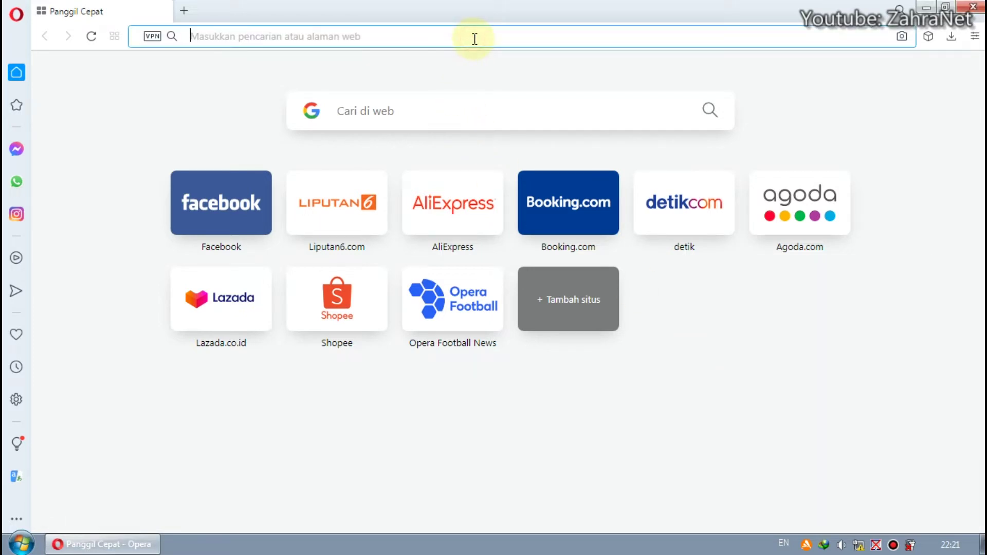
text(192.168.2)
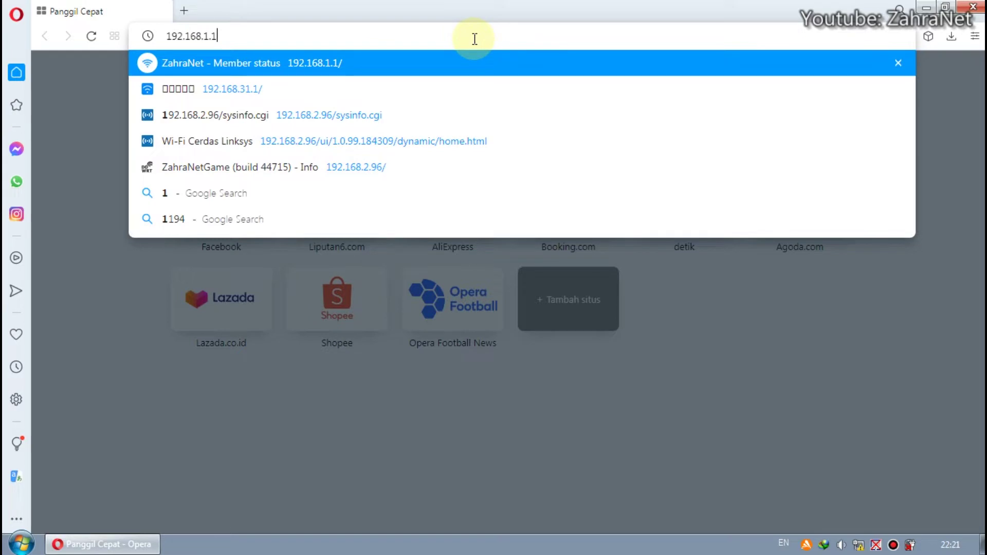
text(.2)
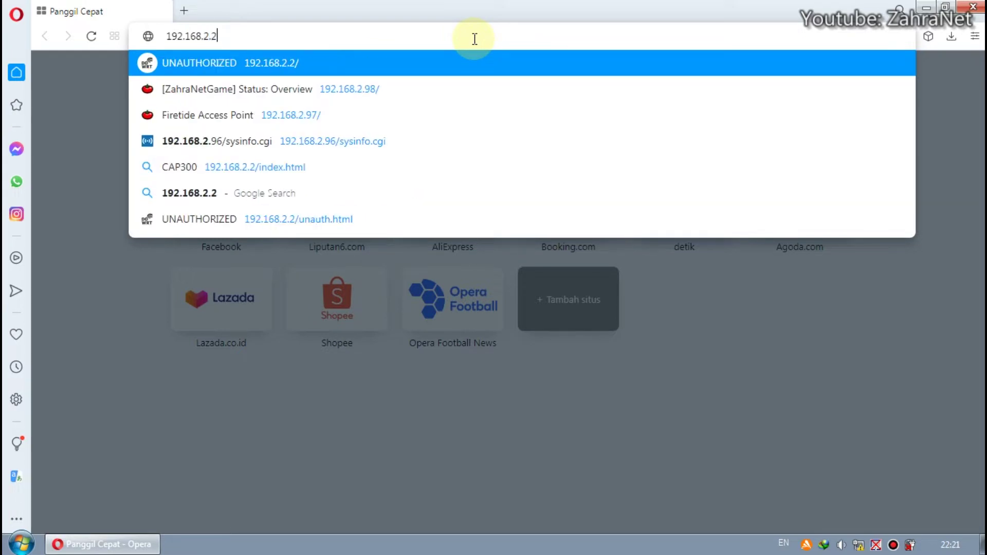
key(Return)
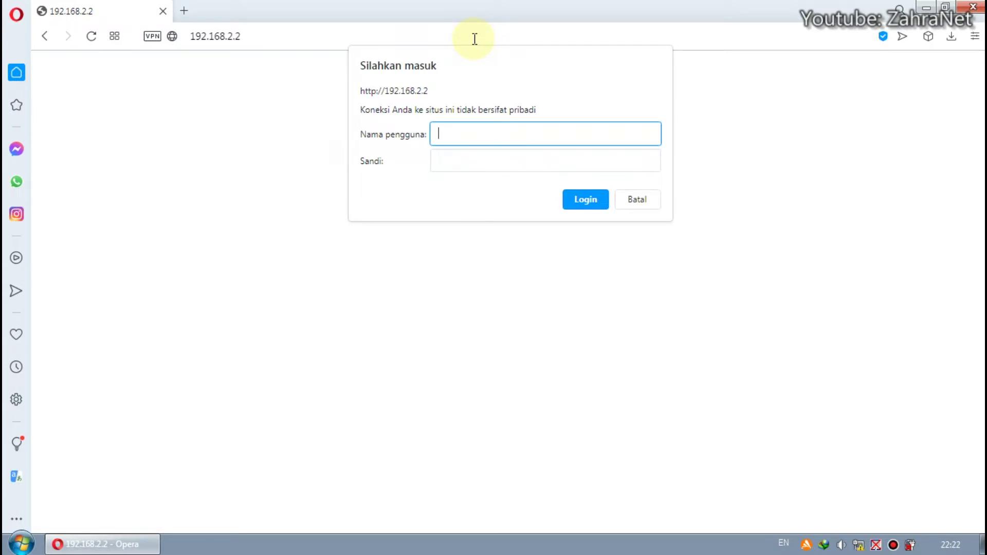
text(admin)
key(Tab)
text(admin)
key(Return)
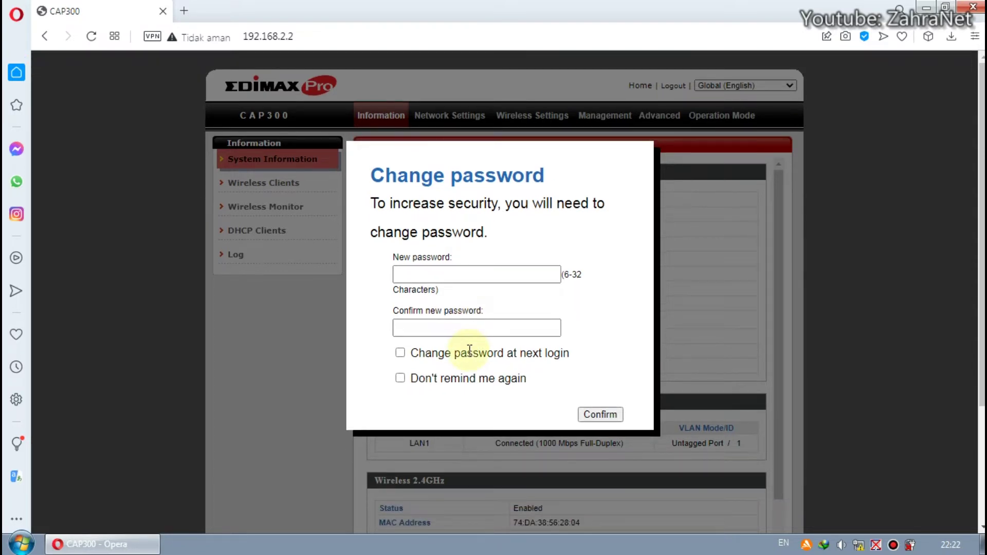
- Enter and confirm a new admin password, tick 'Don't remind me again', and confirm
click(466, 275)
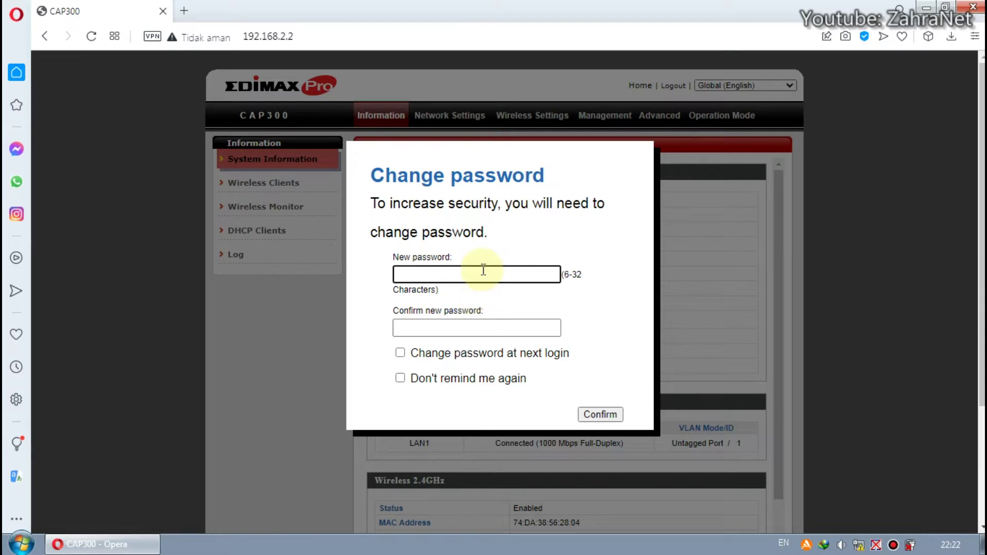
click(482, 324)
click(477, 273)
text(••••)
click(472, 329)
text(••••)
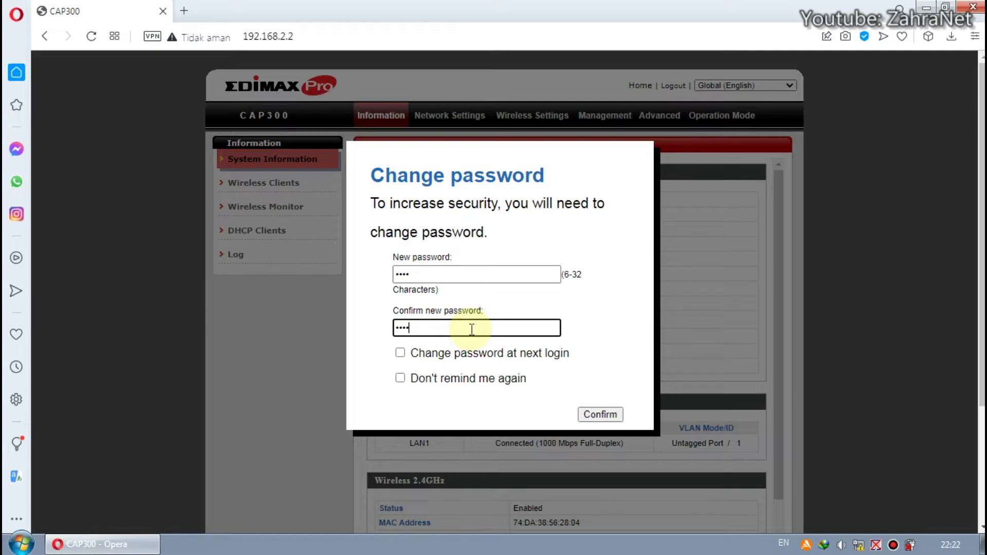
click(453, 378)
click(401, 380)
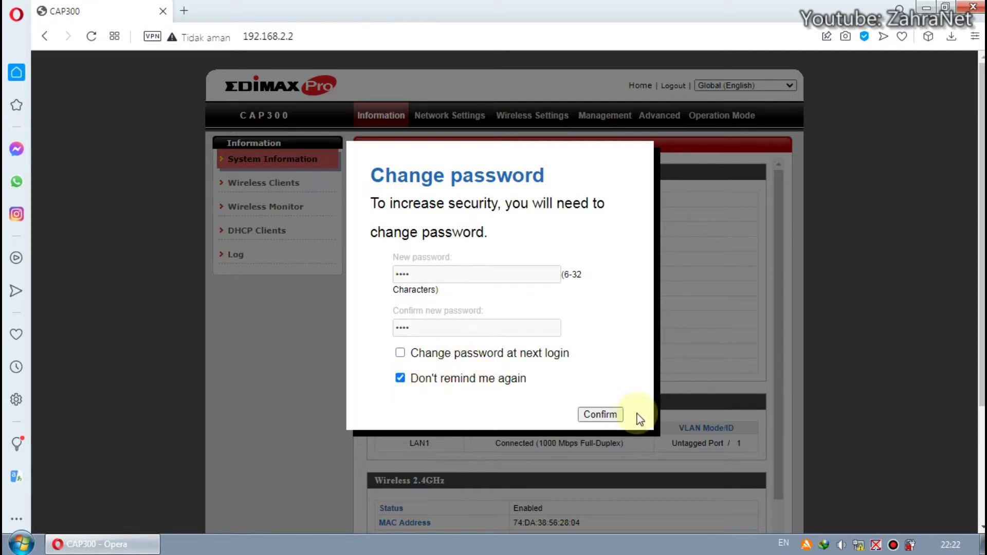
click(601, 414)
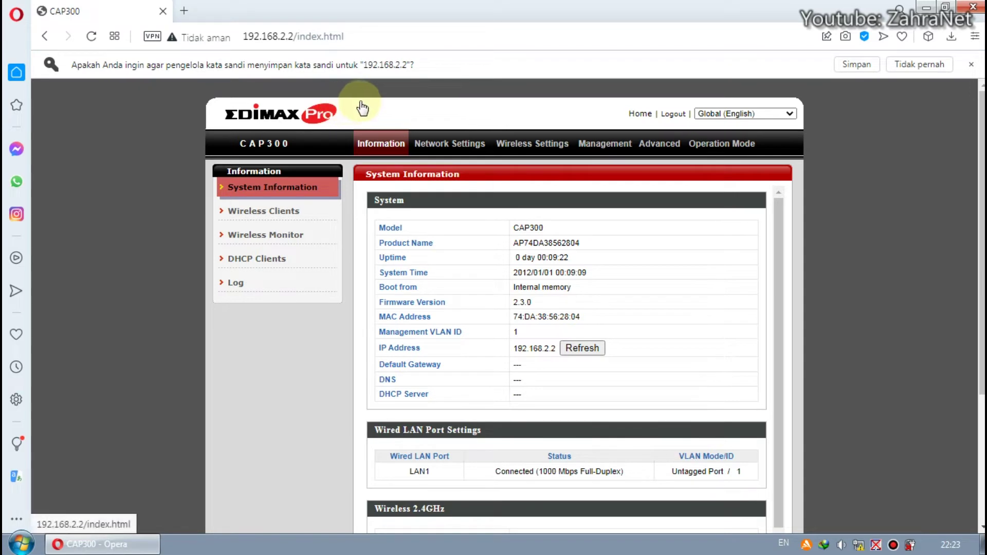
- Dismiss the password-save bar and check that the firmware version is 2.3.0
drag(535, 303, 514, 313)
click(585, 273)
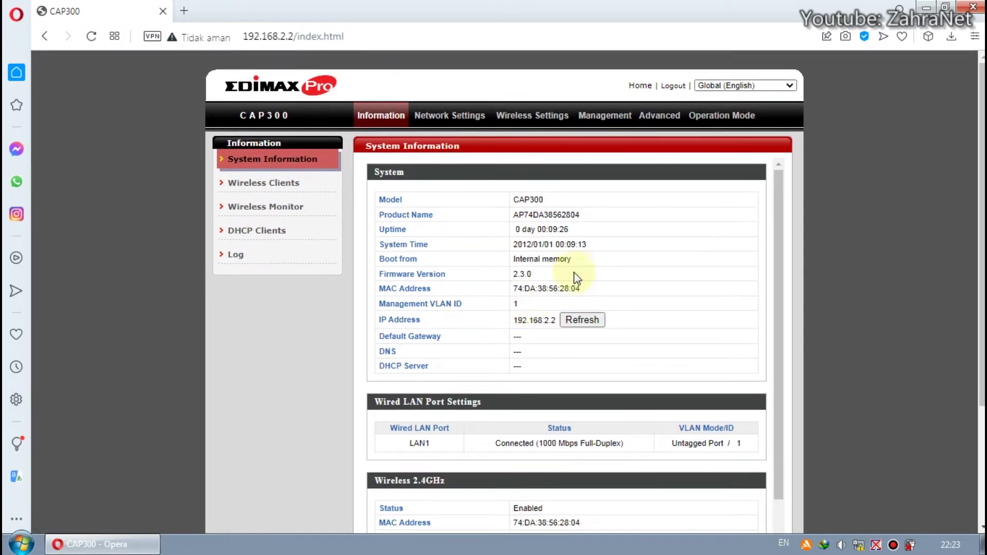
double_click(535, 277)
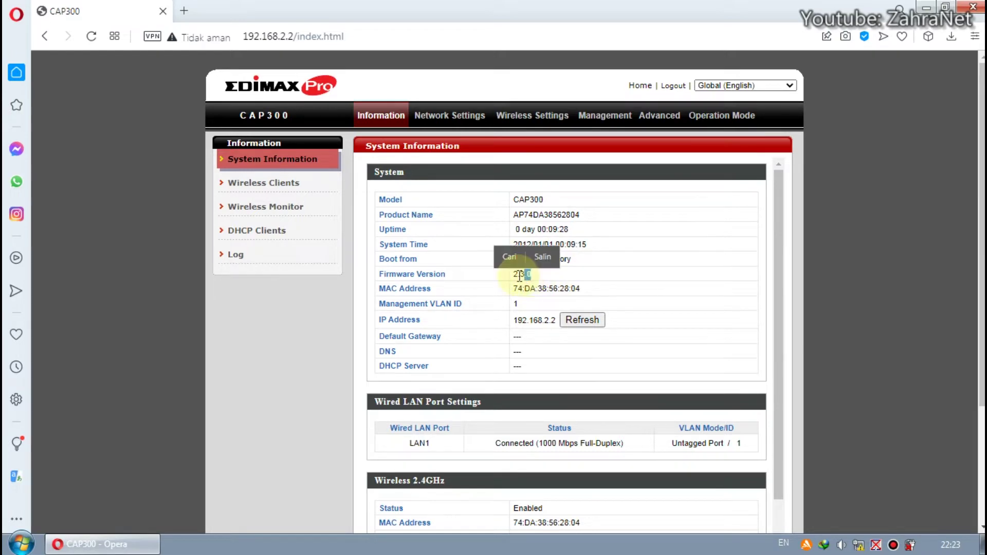
click(568, 286)
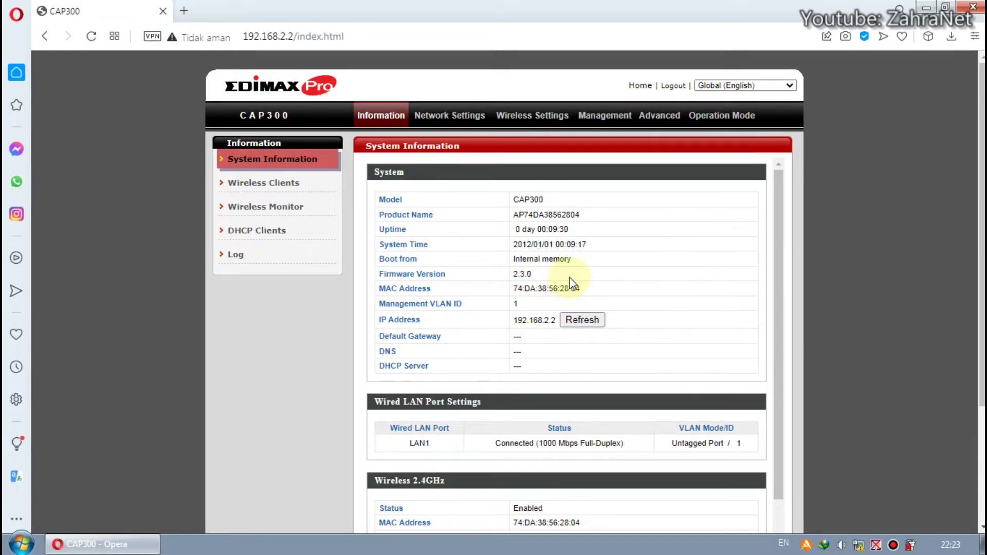
scroll(569, 285, down, 3)
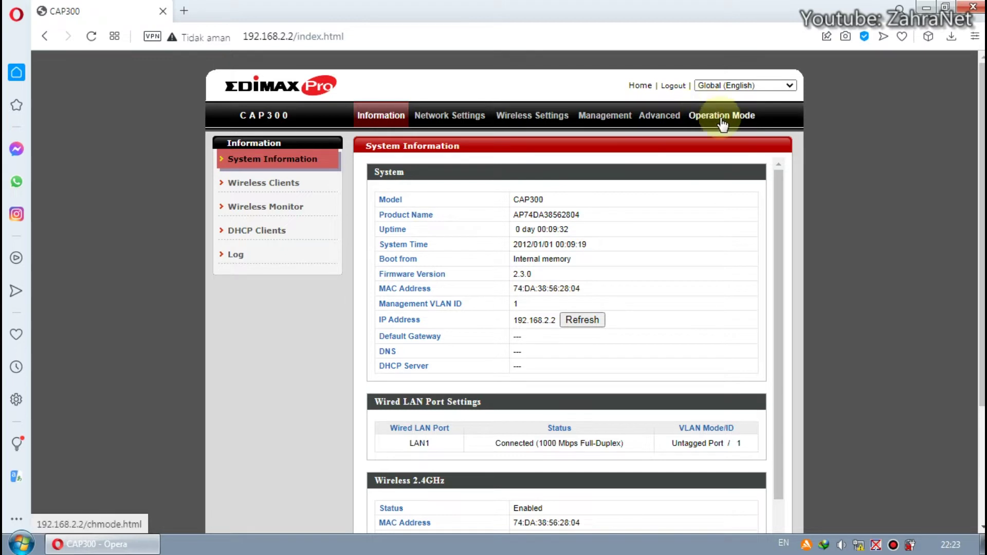
- Verify Operation Mode stays on AP Mode, then go to Network Settings' LAN-side IP Address page
click(720, 116)
click(617, 204)
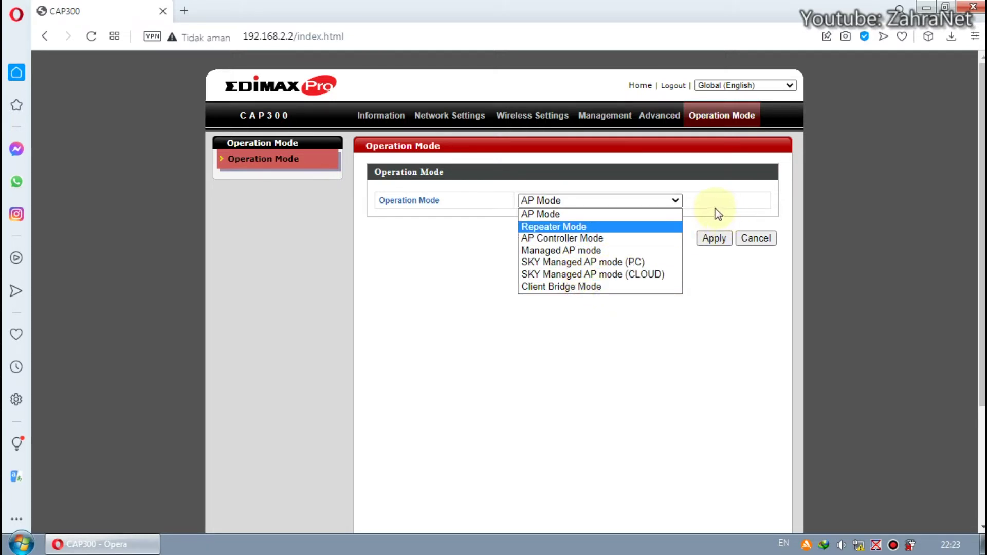
click(709, 190)
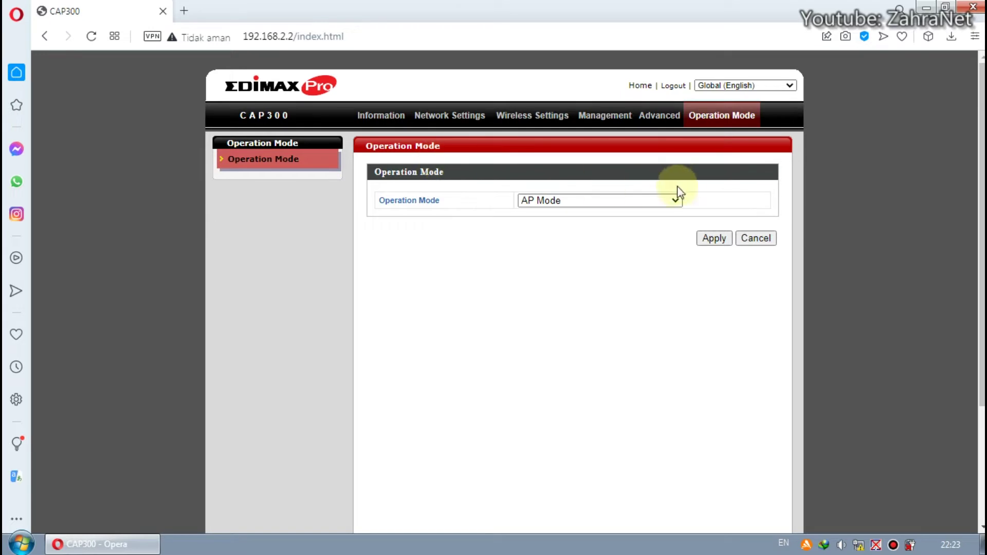
click(441, 117)
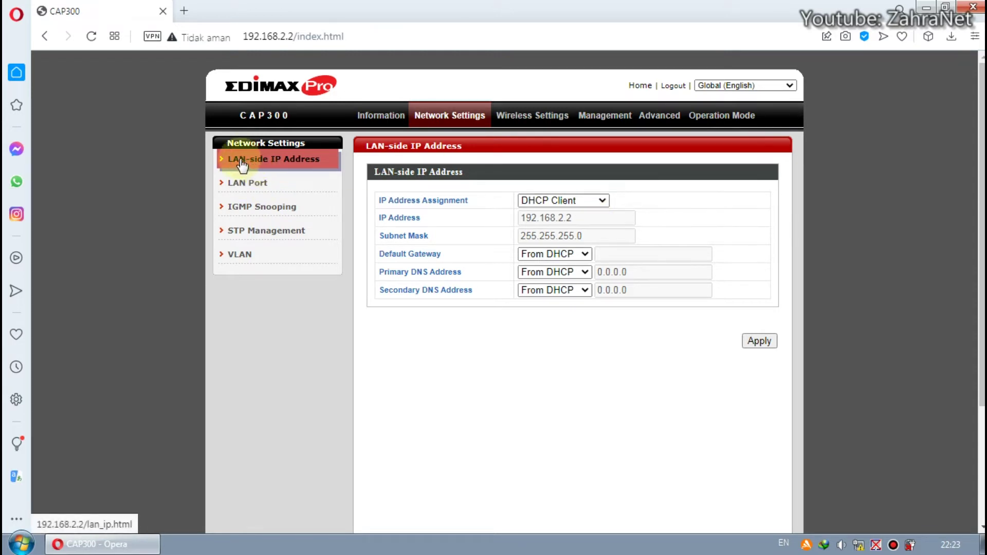
- Switch IP Address Assignment from DHCP Client to Static IP Address
click(438, 119)
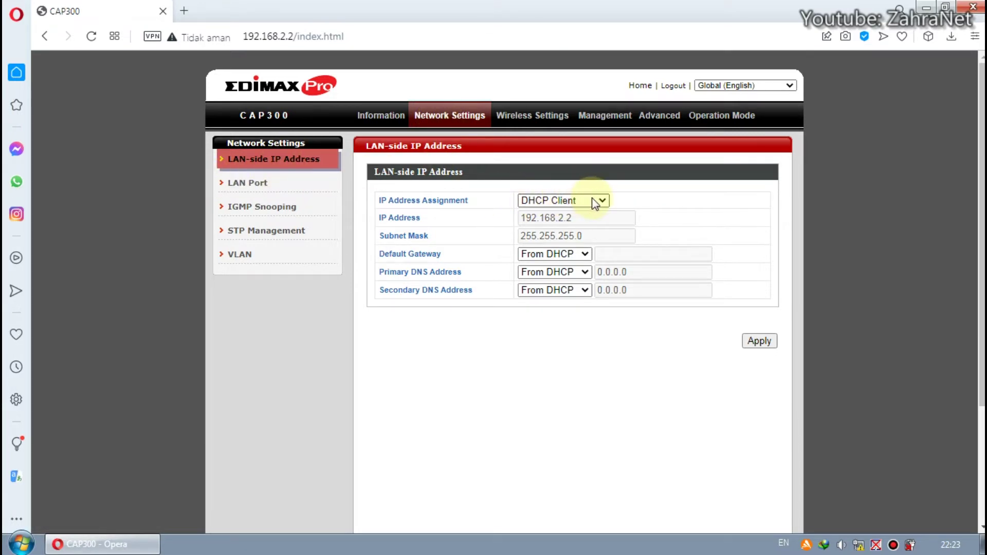
drag(471, 202, 368, 212)
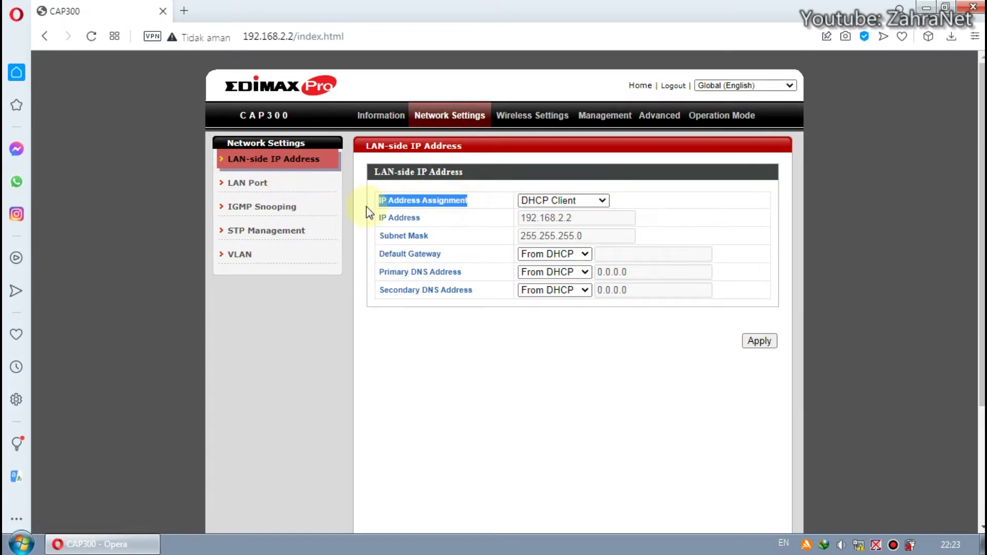
click(625, 204)
click(595, 202)
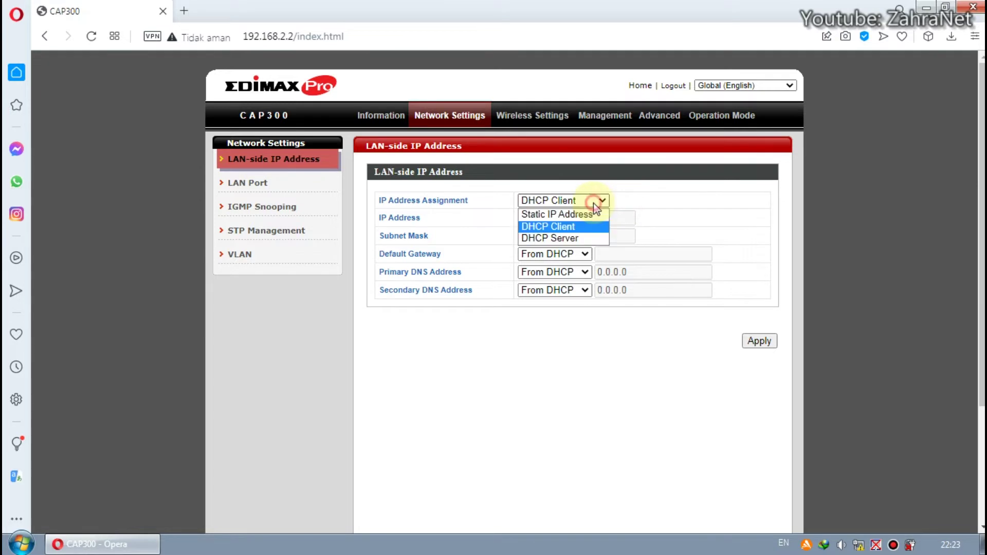
click(594, 215)
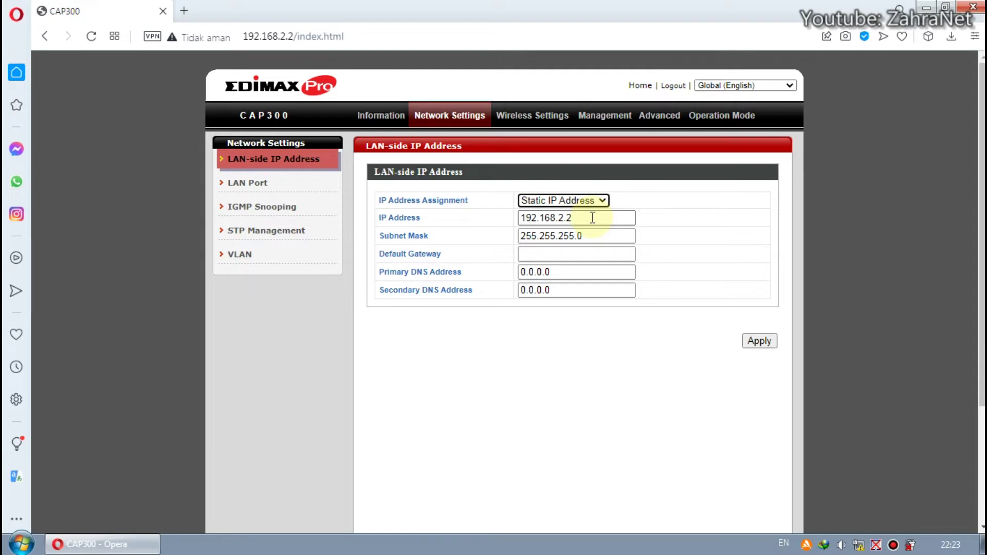
- Change the IP Address to 192.168.3.222 and apply the LAN settings
click(592, 218)
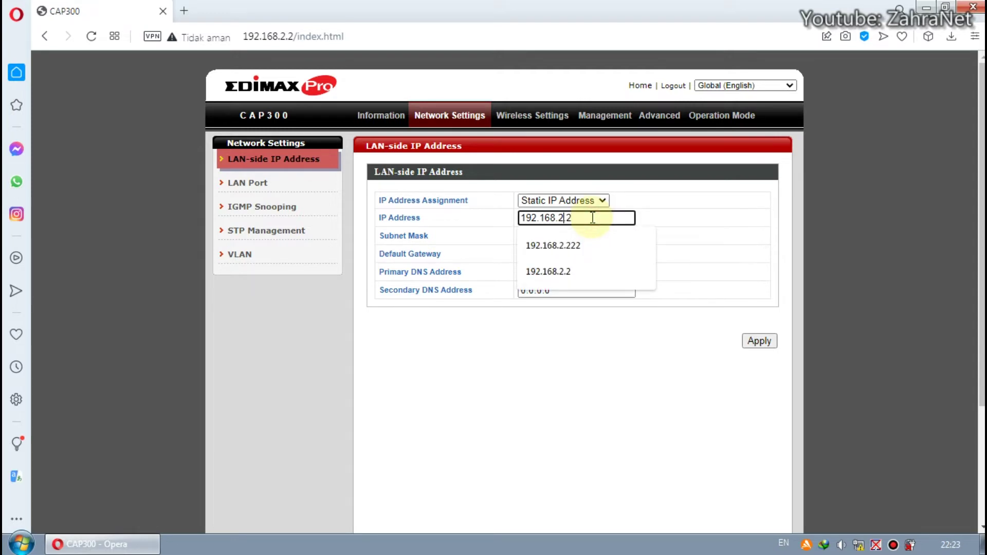
key(BackSpace)
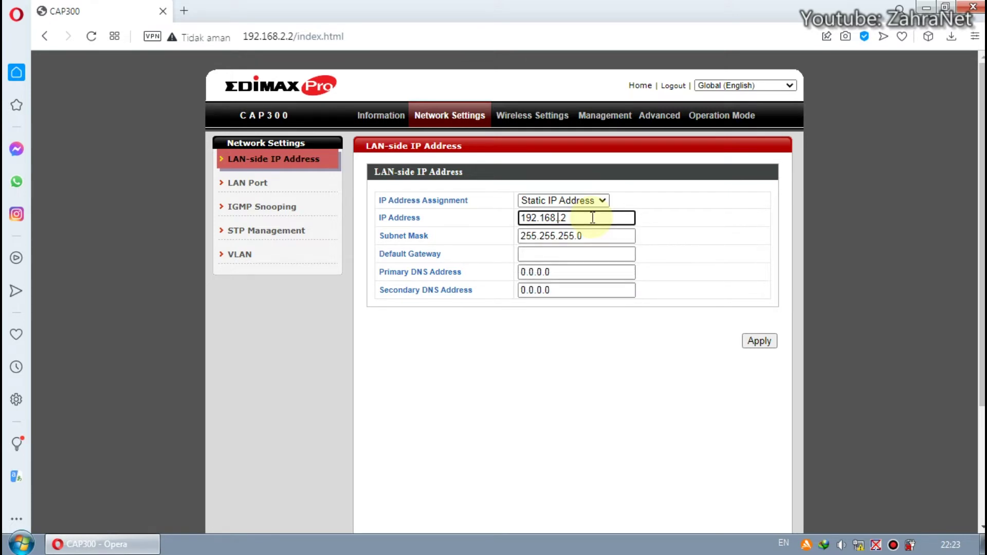
text(3.)
text(222)
click(658, 216)
click(656, 278)
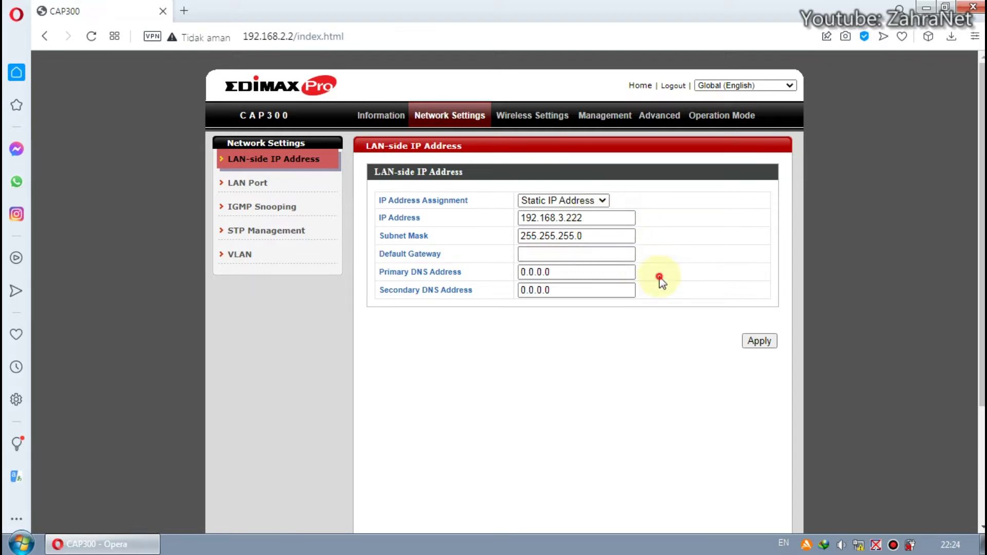
click(759, 343)
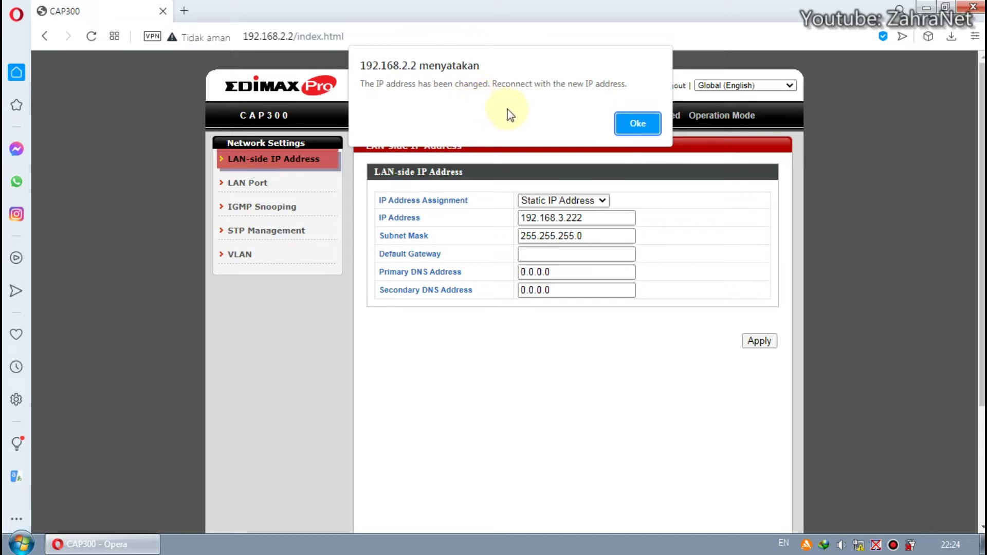
- Acknowledge the IP change notice and restart the access point to apply it
click(632, 130)
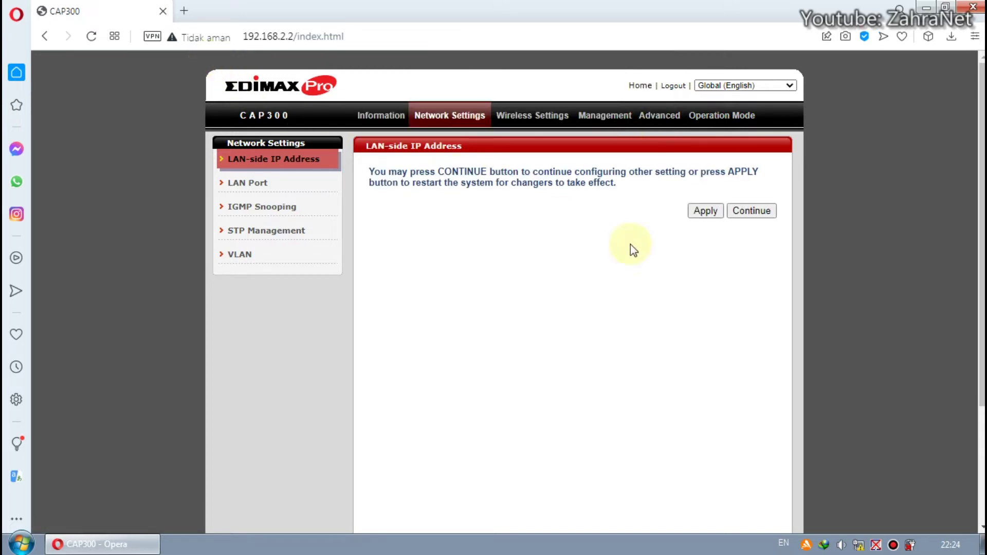
click(750, 212)
click(759, 340)
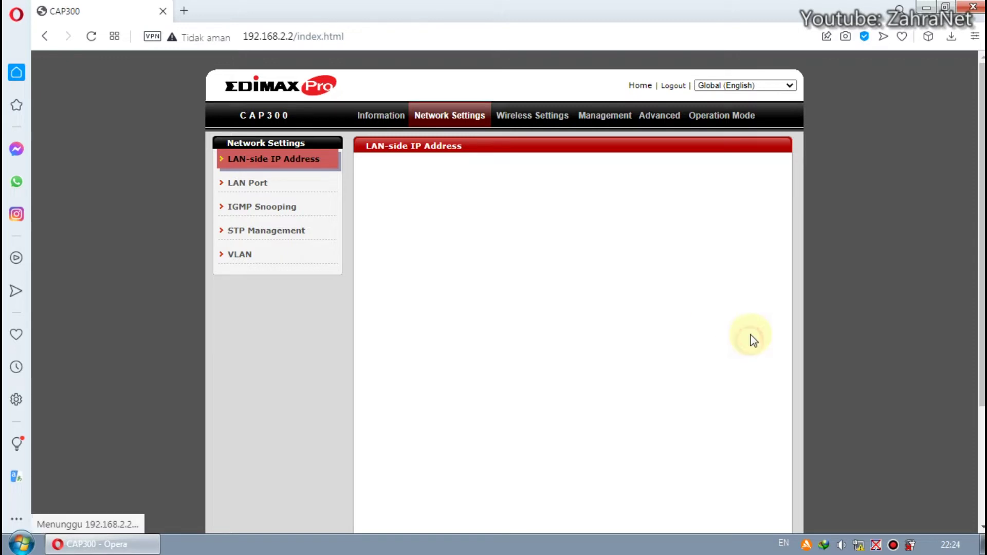
click(710, 214)
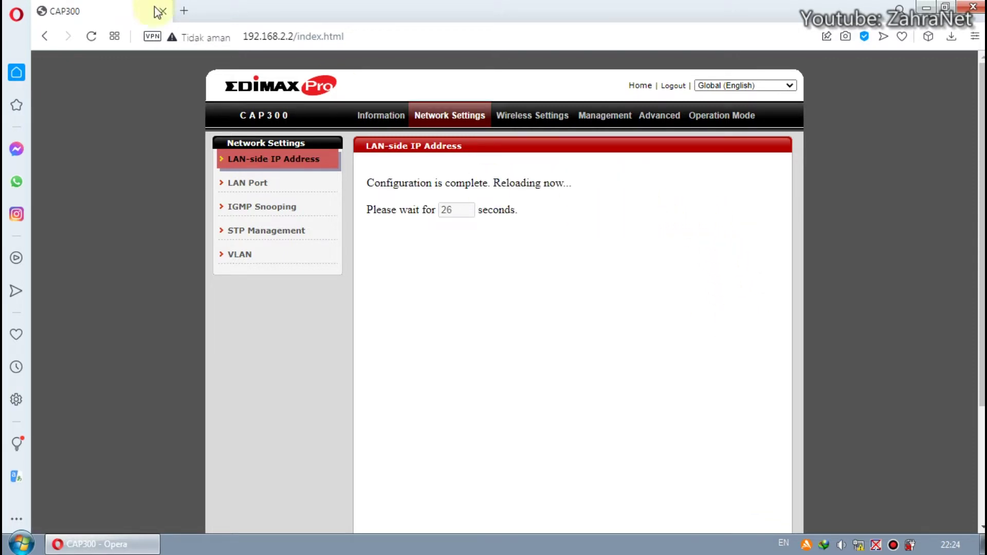
- In a new Opera tab, load the access point's address 192.168.2.222
click(183, 11)
text(192.168.1.1)
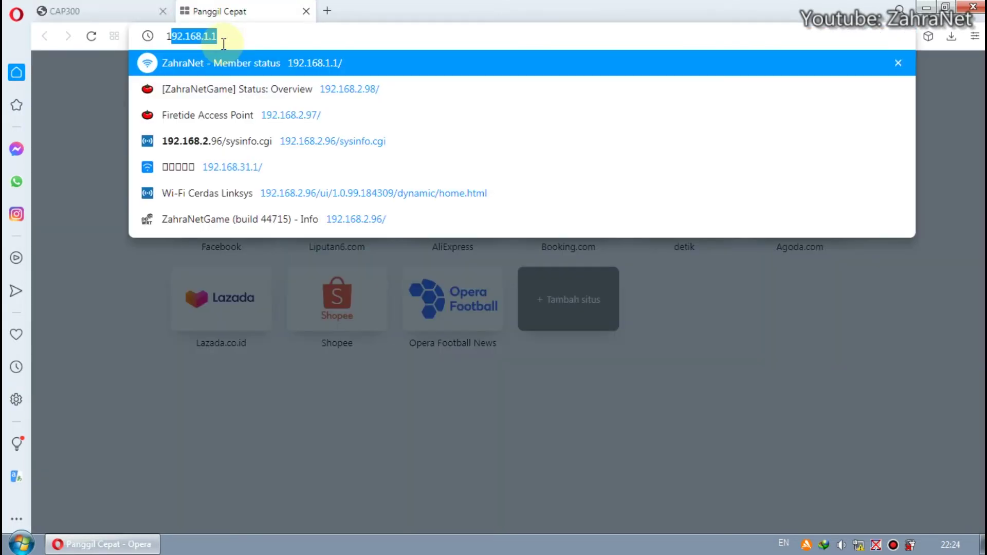
key(BackSpace)
key(BackSpace)
key(BackSpace)
text(2.222)
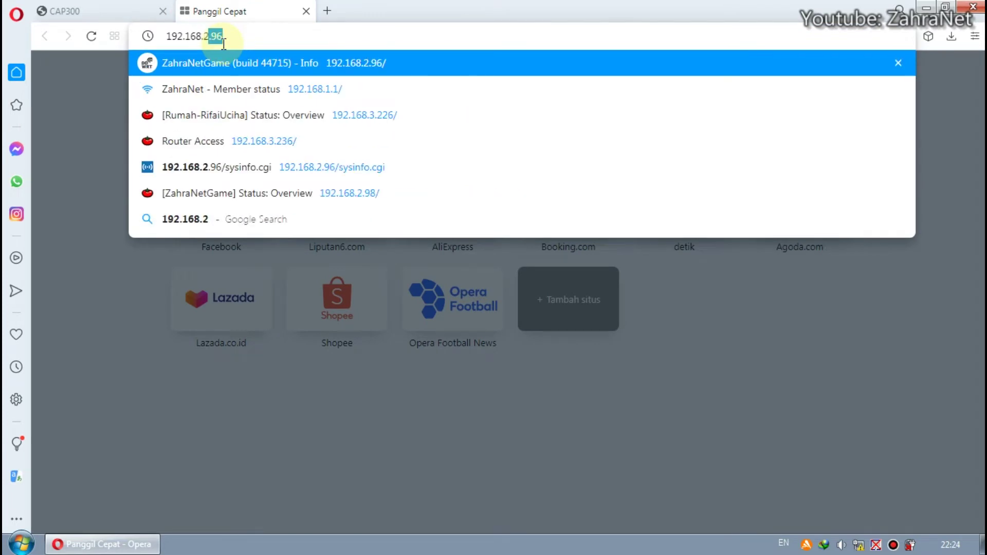
key(Return)
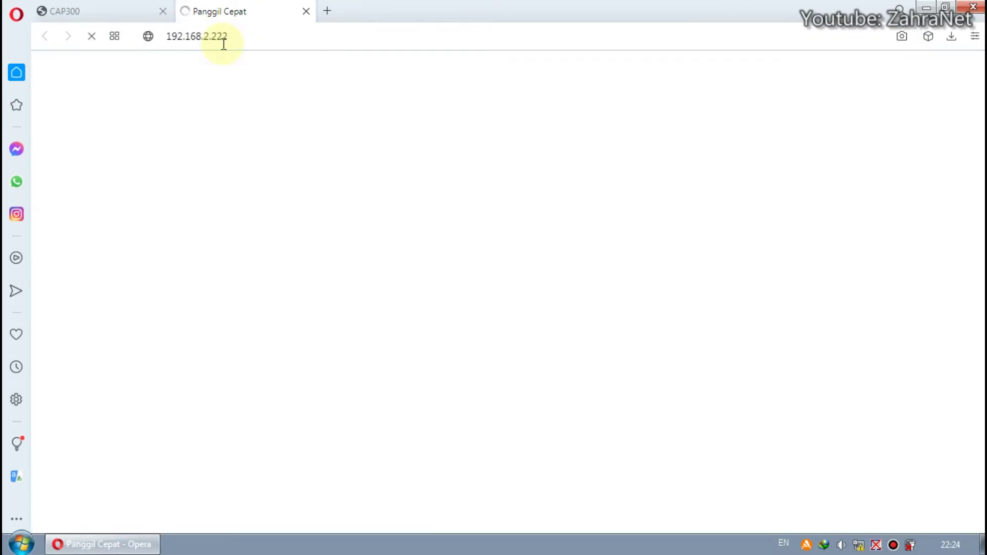
click(859, 545)
- Open the advanced IPv4 TCP/IP settings of Local Area Connection 3
click(850, 524)
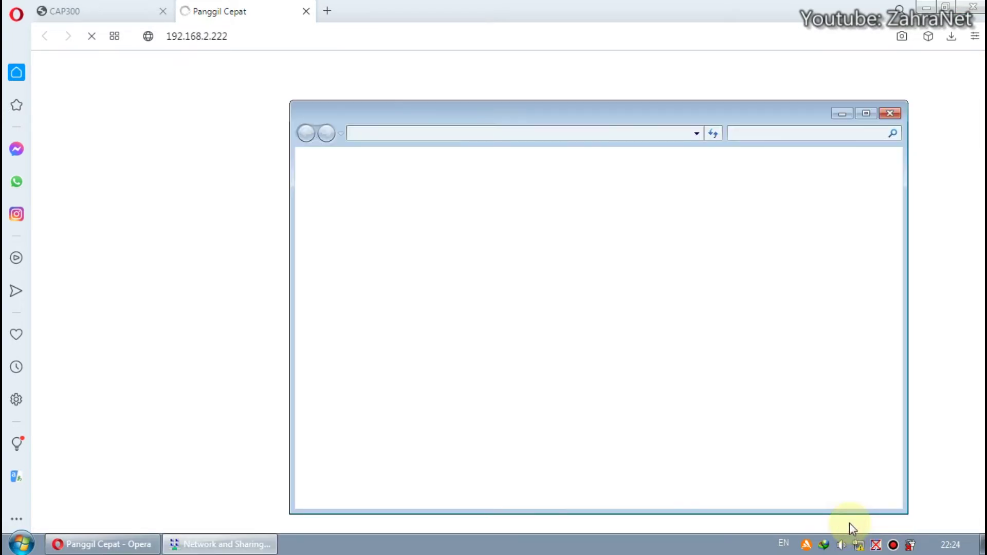
click(392, 208)
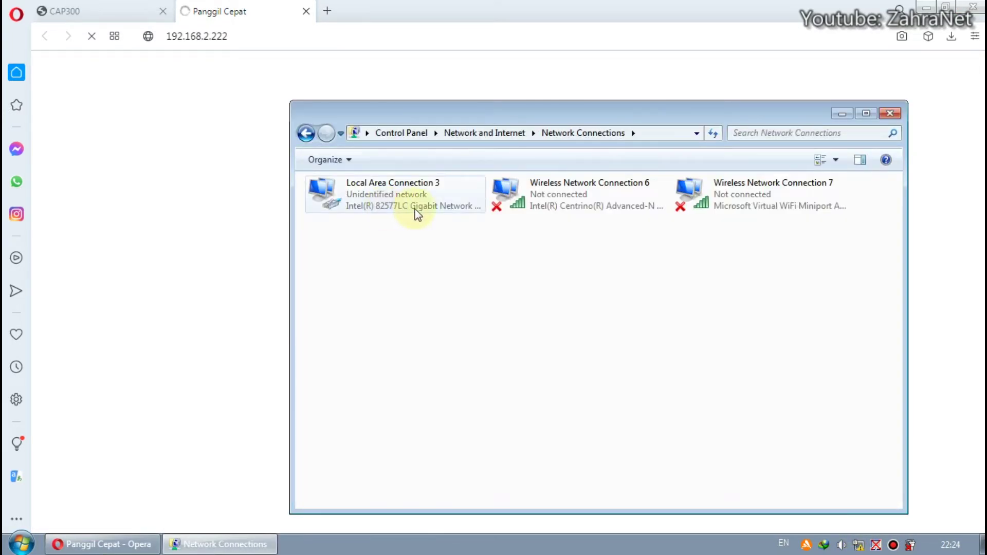
click(411, 208)
right_click(412, 207)
click(470, 341)
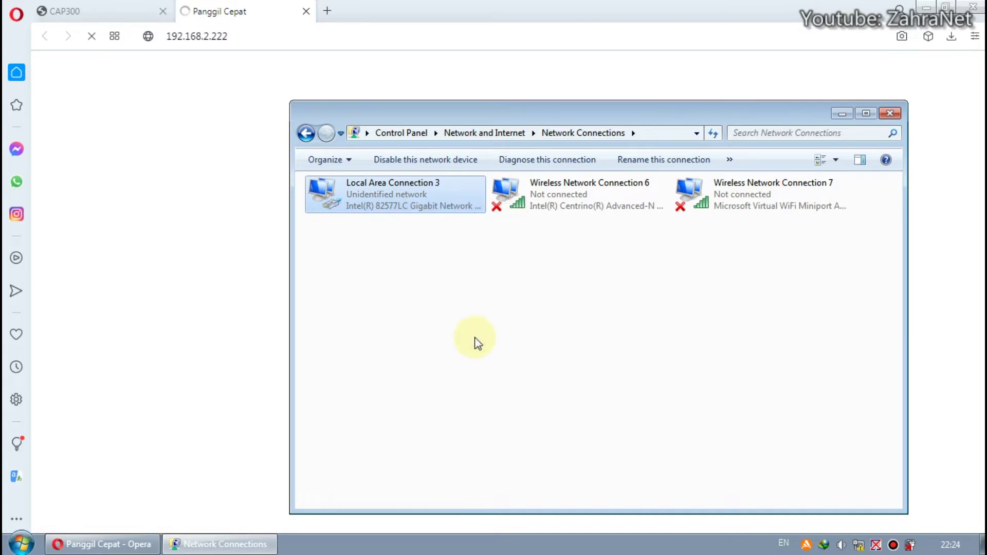
click(466, 311)
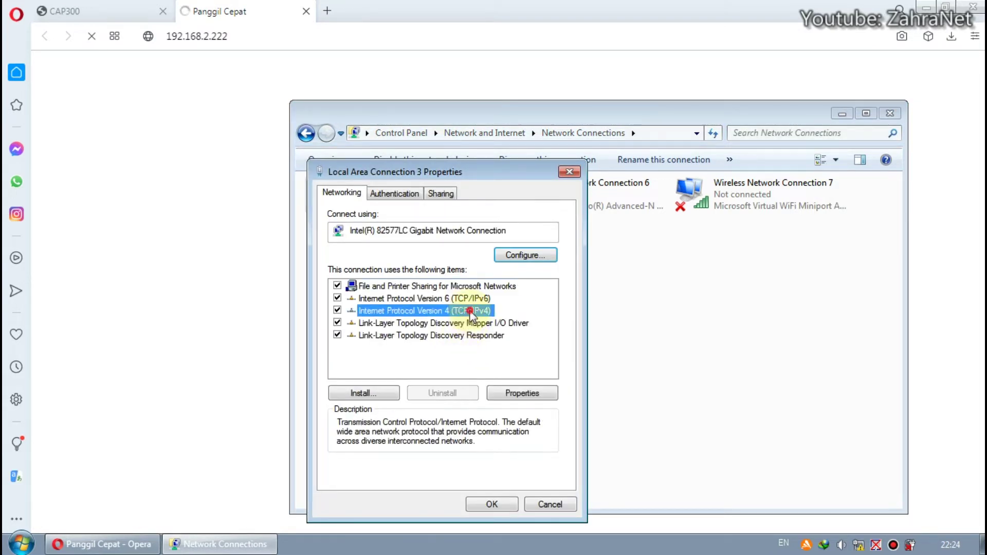
click(526, 393)
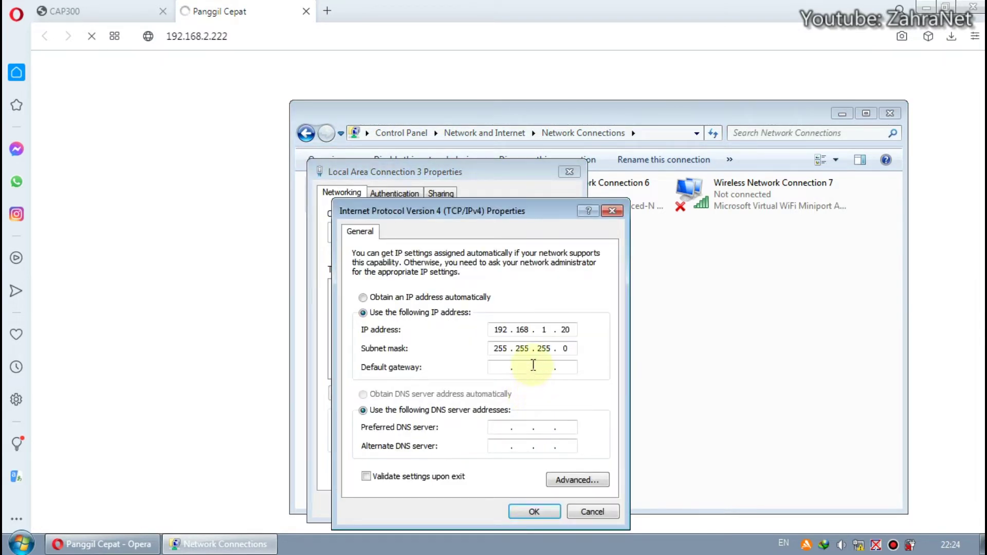
click(585, 479)
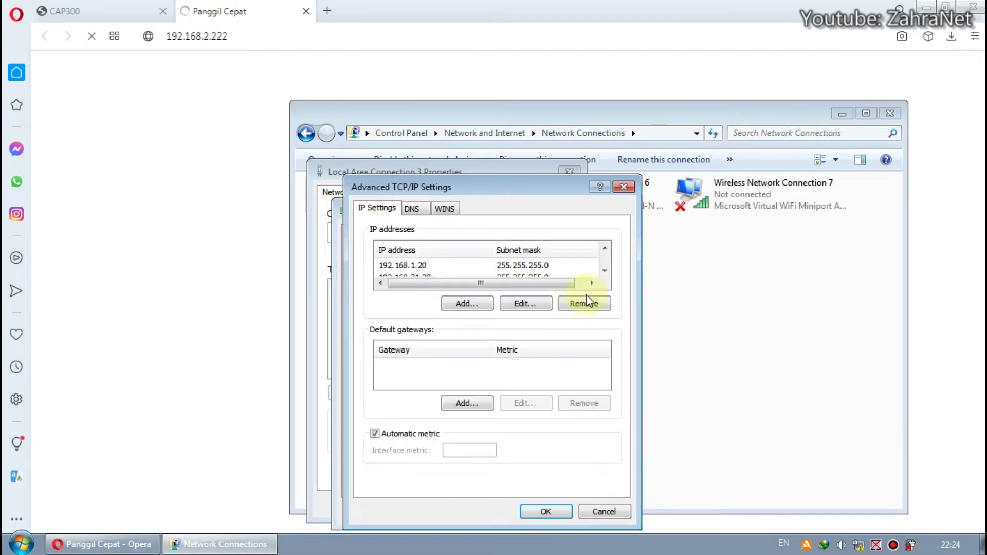
- Add IP address 192.168.3.19 with mask 255.255.255.0 and close all property dialogs
click(603, 269)
click(602, 270)
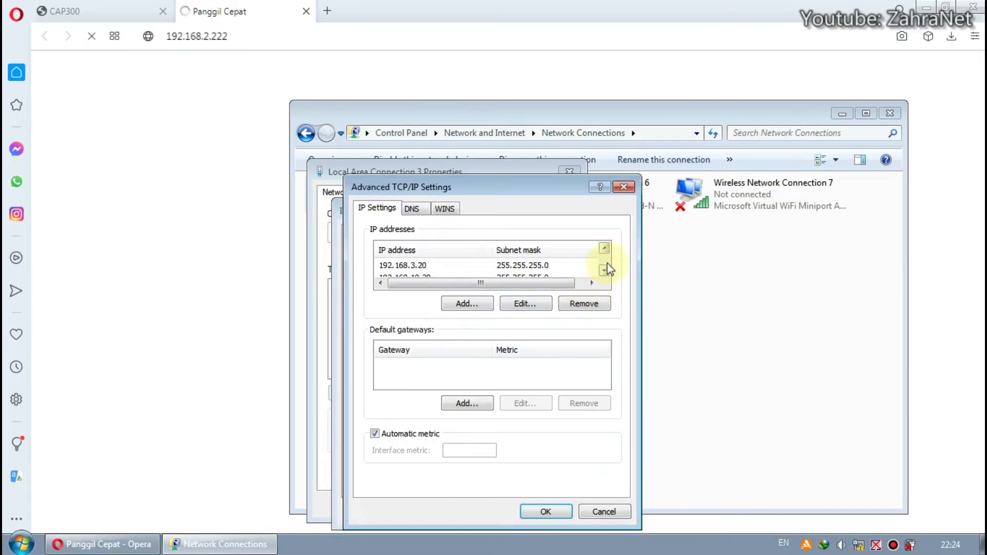
click(604, 247)
click(604, 248)
click(482, 302)
text(192 . 1)
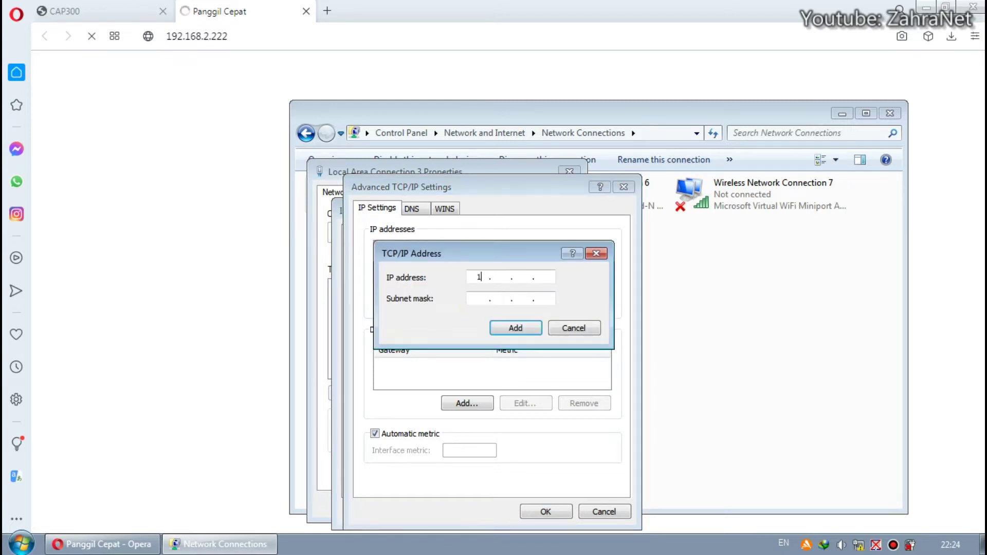
text(68 . 3 . )
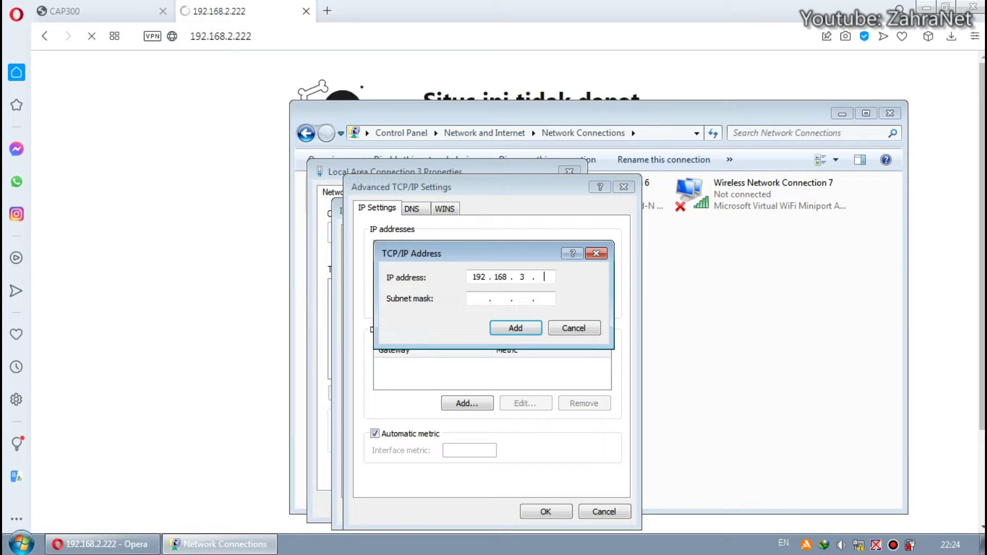
text(19)
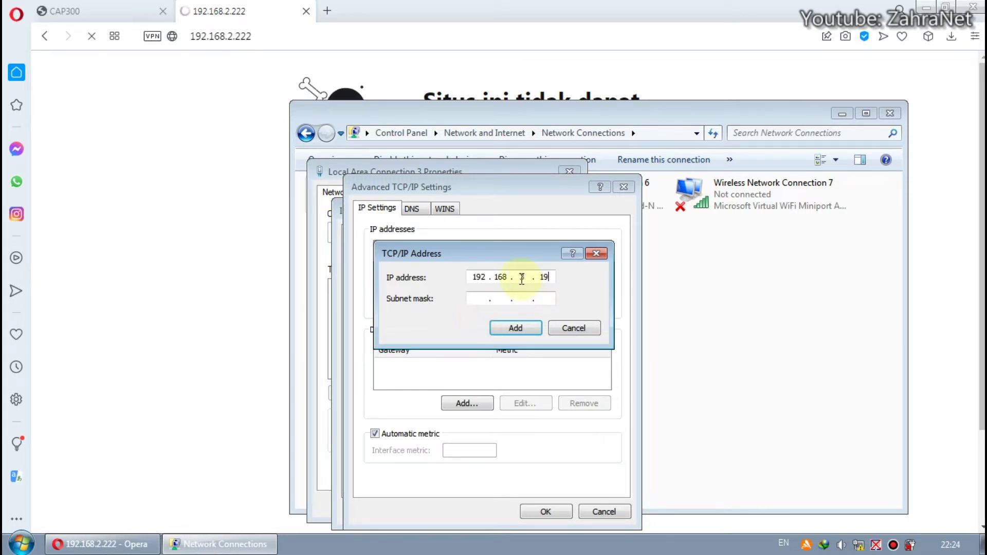
click(479, 299)
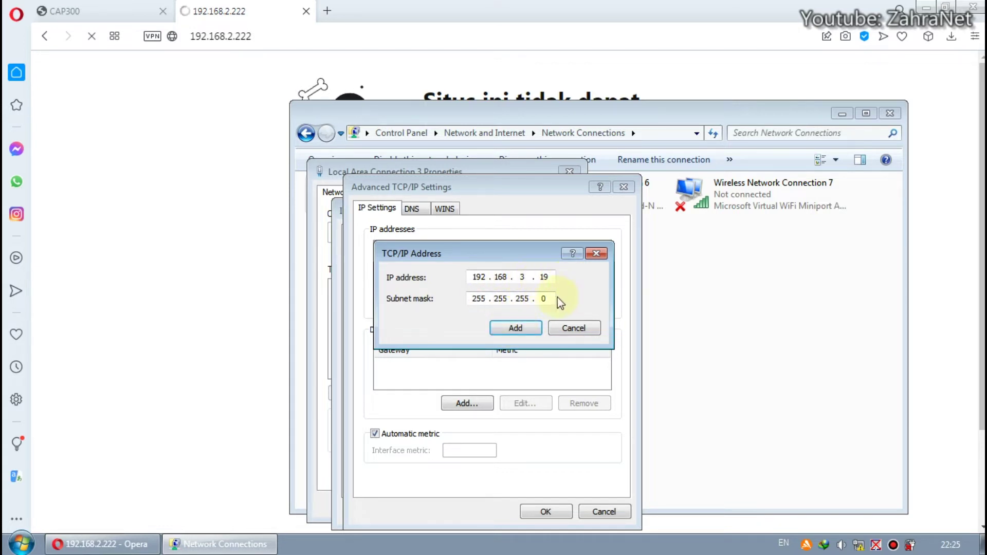
click(525, 327)
click(554, 508)
click(554, 510)
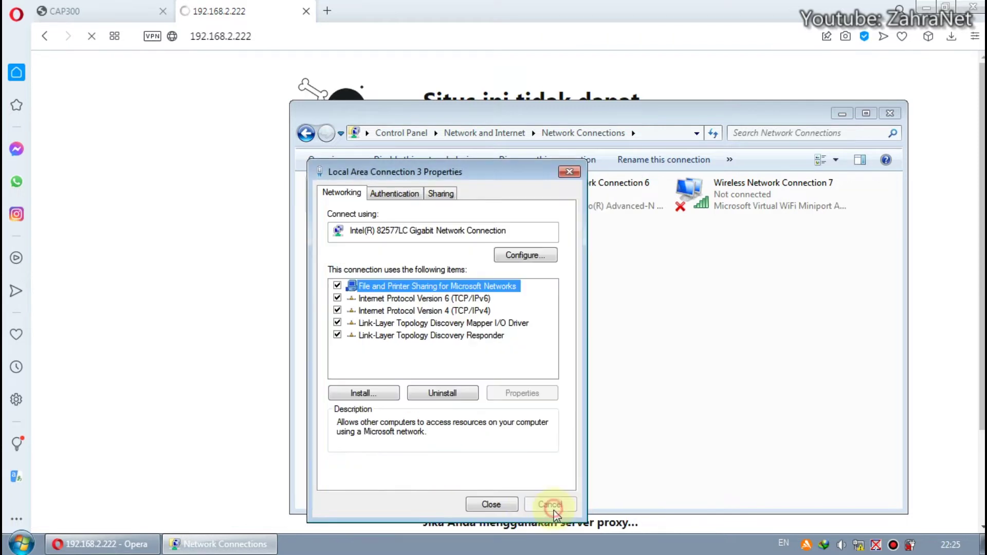
click(509, 504)
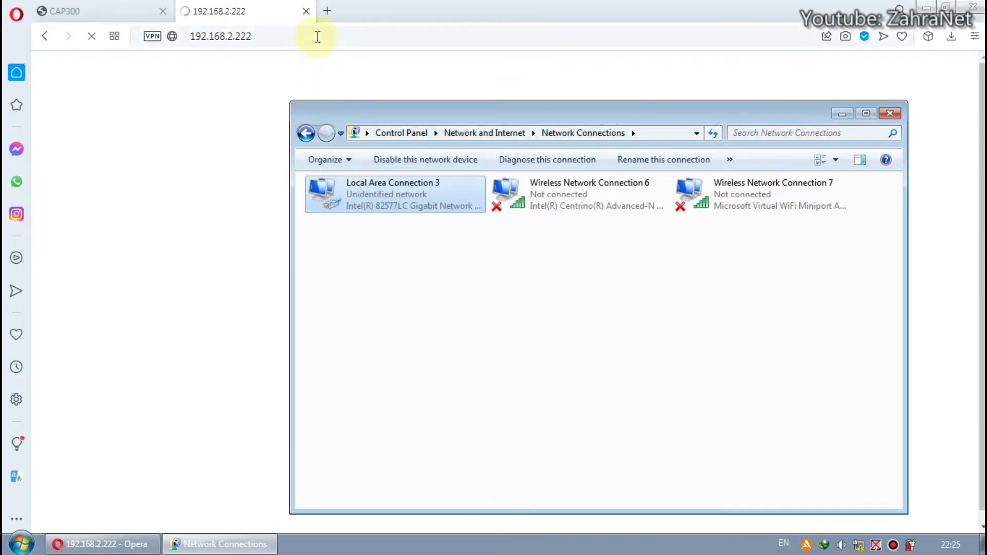
- Change the URL to 192.168.3.222 and sign in with the admin username and password
click(242, 36)
click(228, 36)
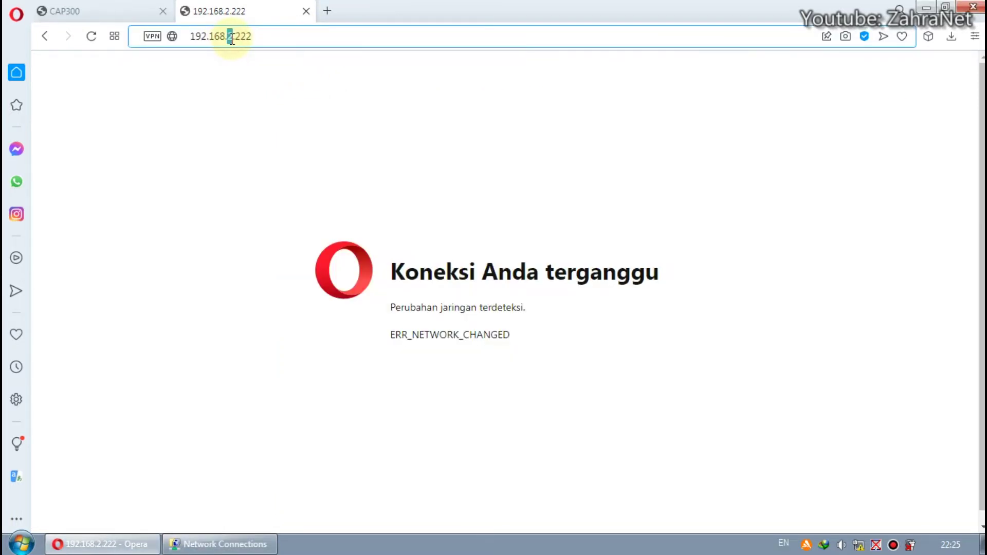
key(Delete)
text(3)
key(Return)
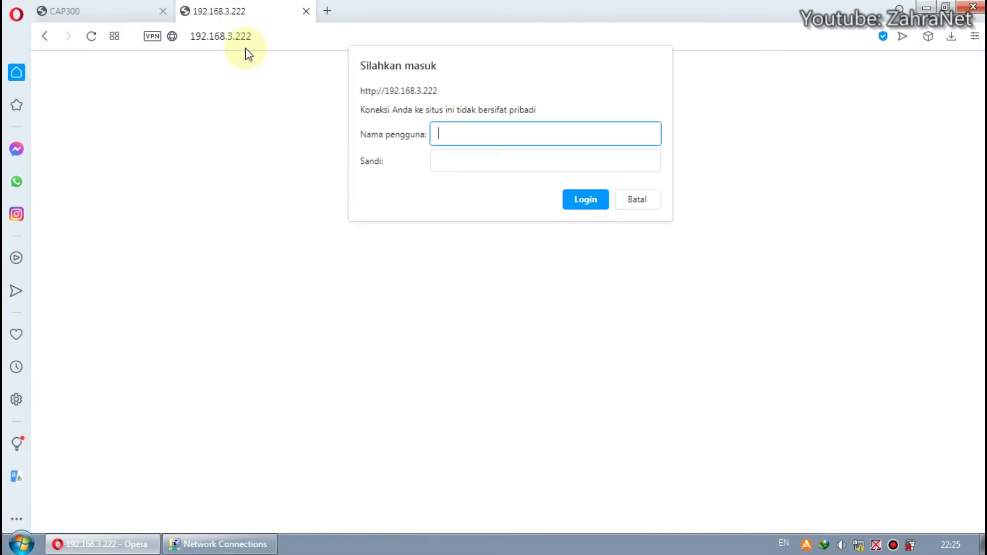
text(admin)
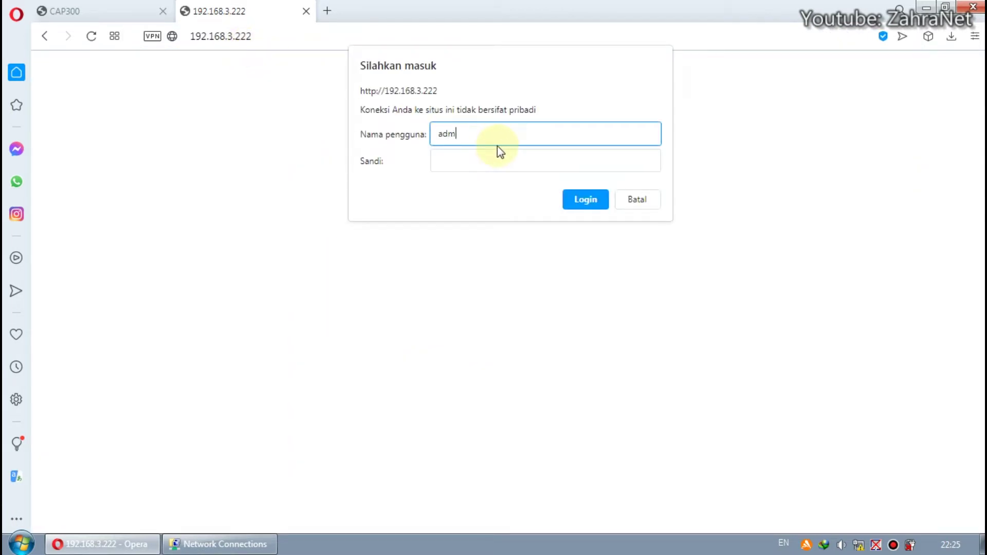
key(Tab)
text(admin)
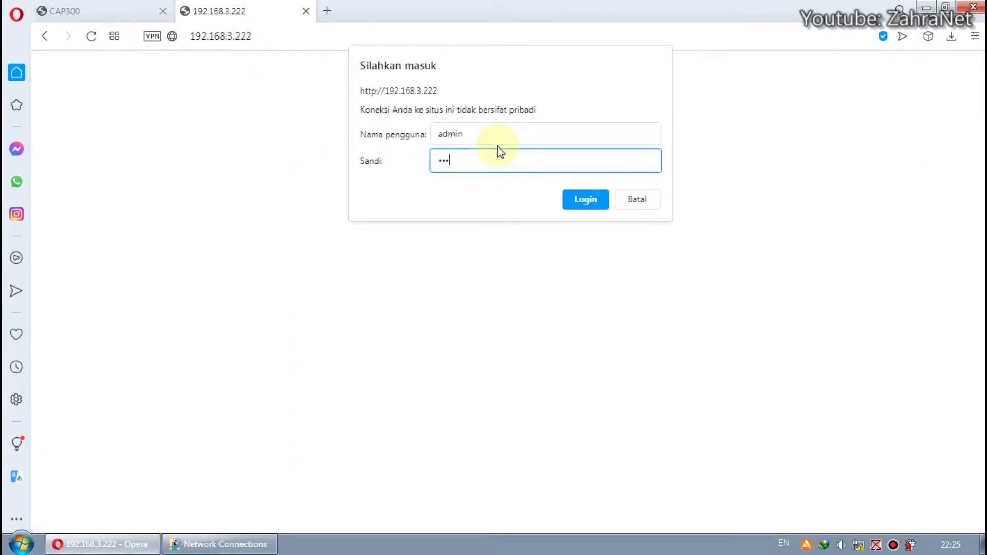
key(Return)
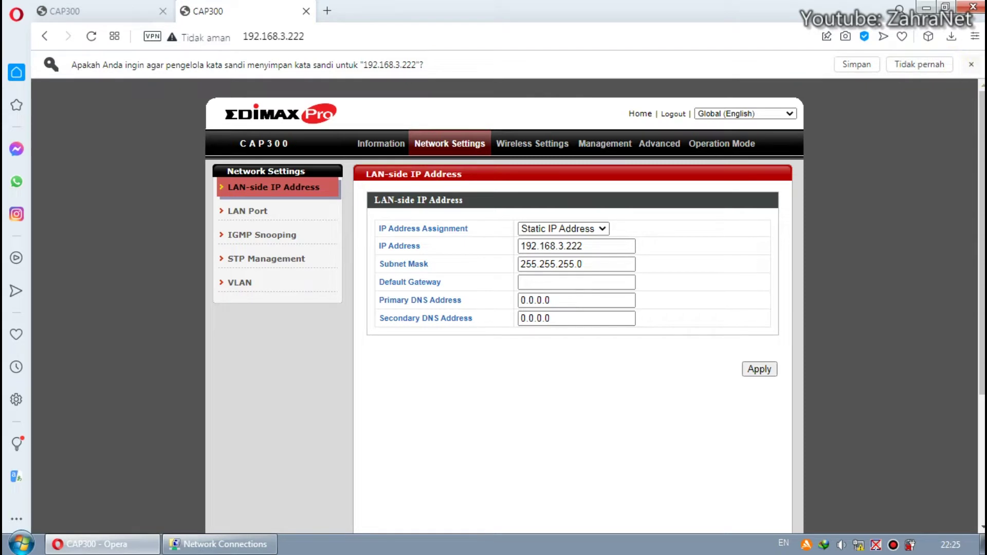
- Dismiss the save-password offer, close the older CAP300 tab, and inspect the IP Address field
click(971, 64)
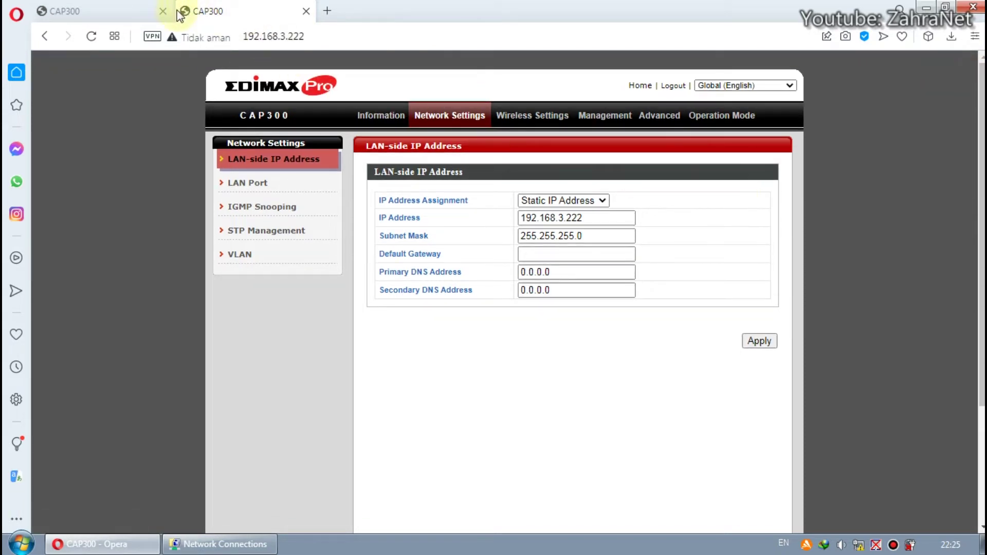
click(164, 11)
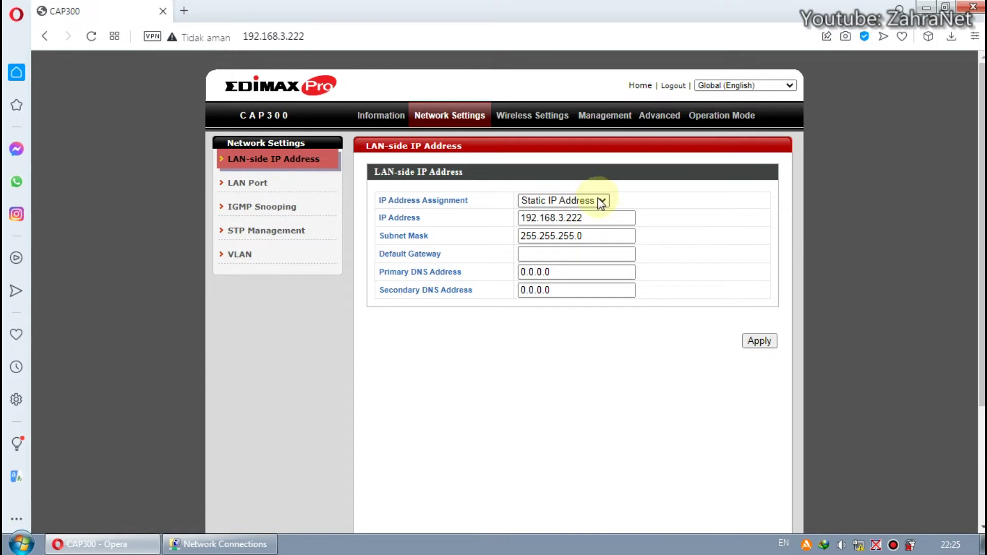
double_click(561, 218)
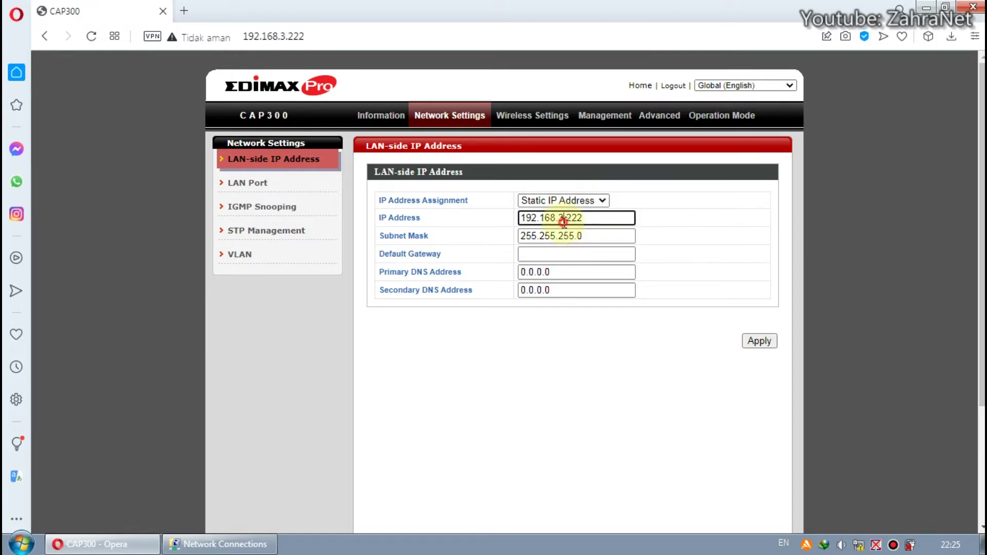
double_click(564, 219)
click(591, 218)
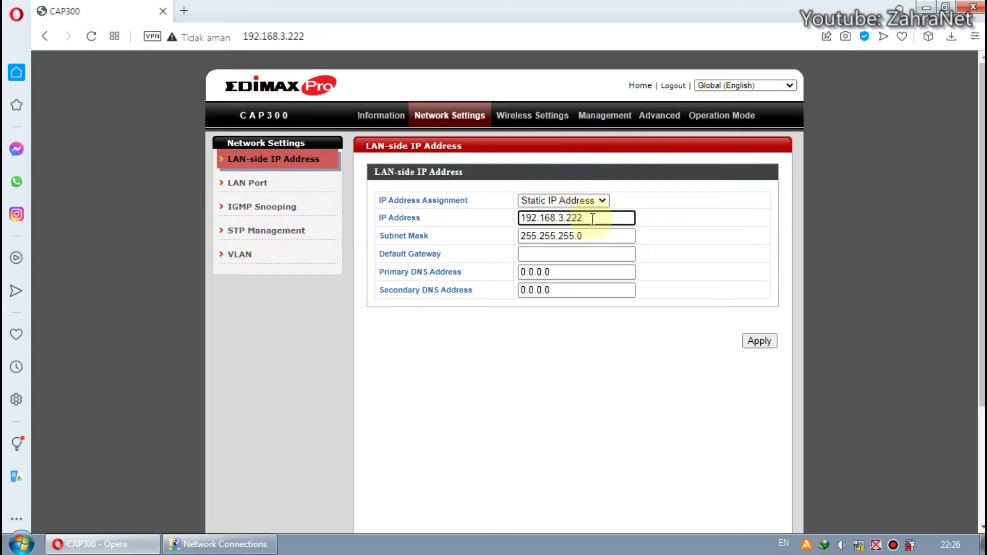
- Check the laptop's network status and leave the IP Address at 192.168.3.222
mouse_move(864, 547)
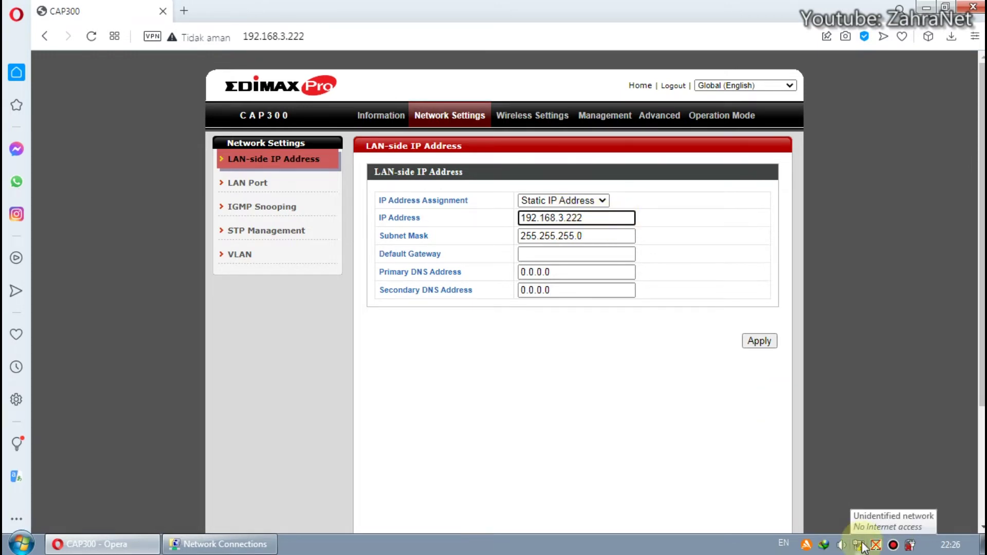
click(864, 547)
click(883, 224)
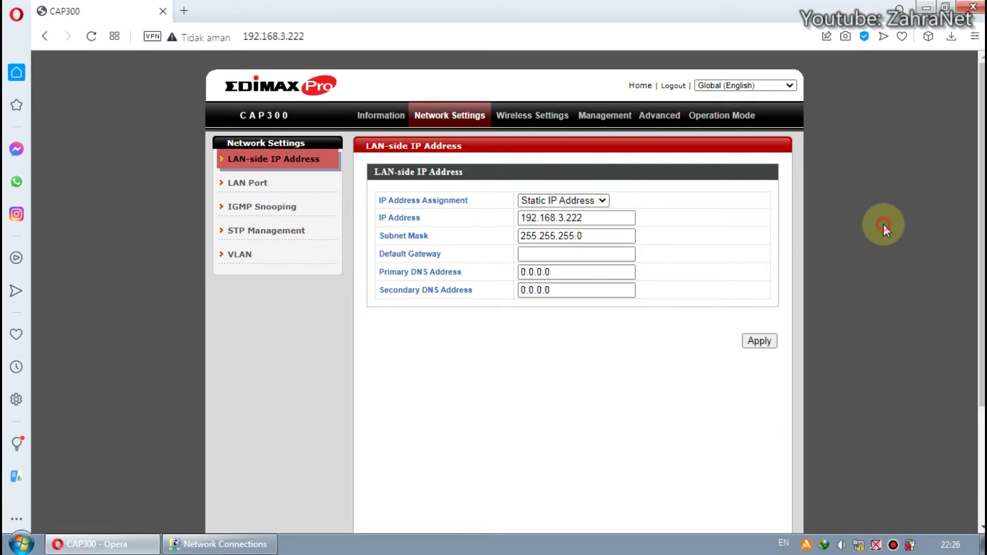
double_click(561, 217)
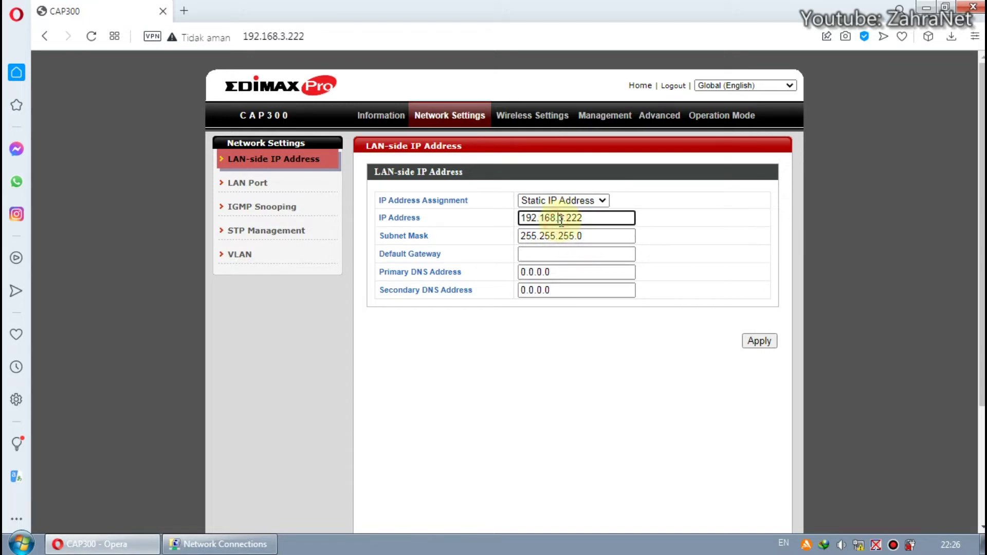
click(782, 212)
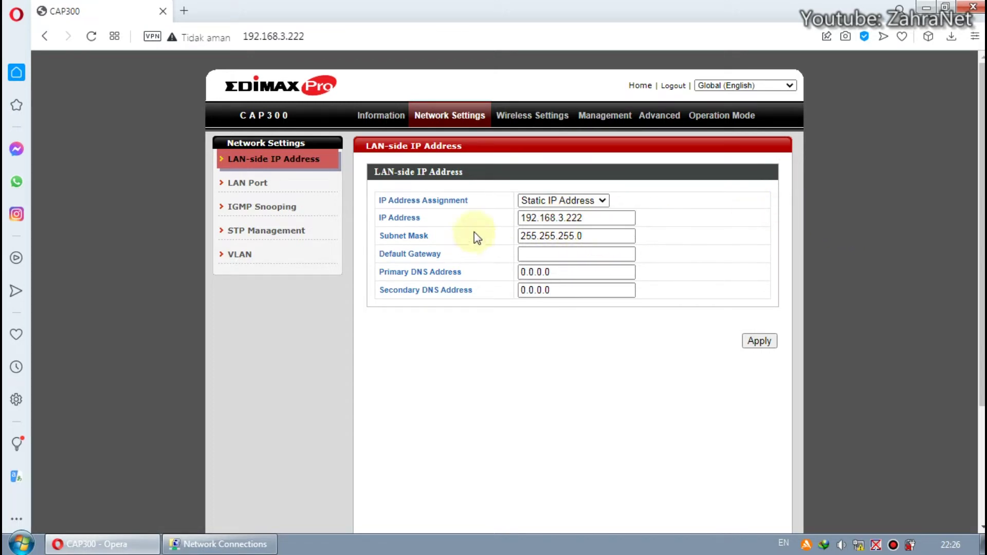
- Set STP Management to Disable, apply it, and restart the access point
click(293, 186)
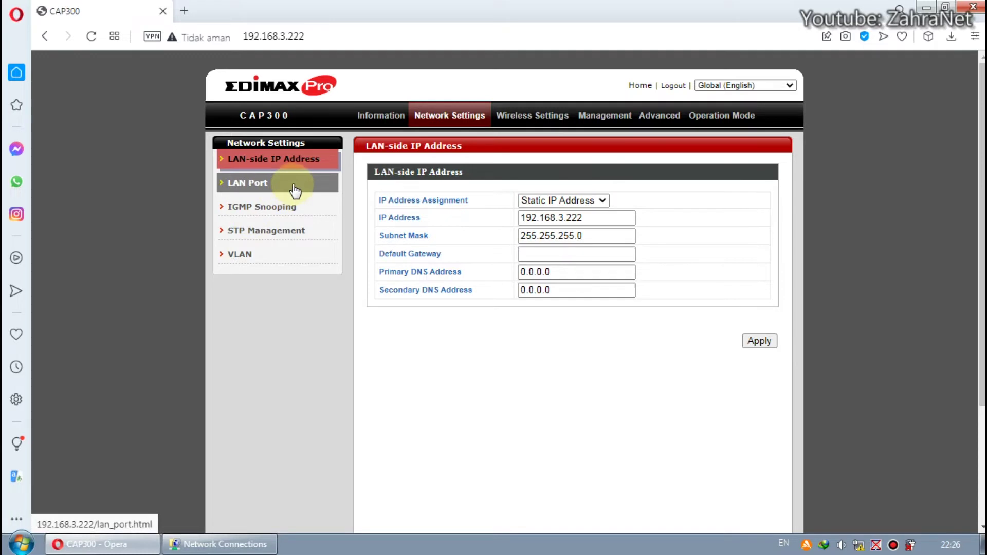
click(286, 205)
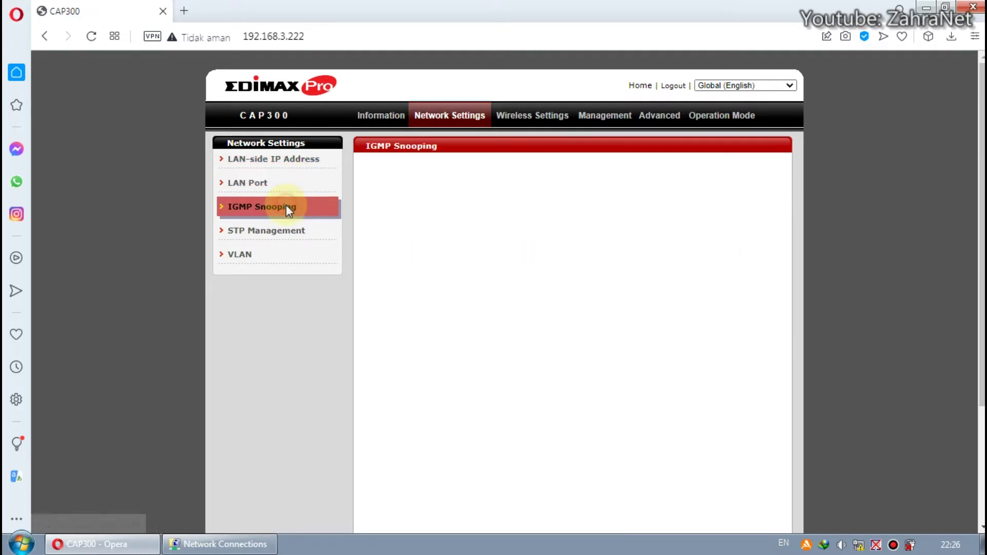
click(318, 231)
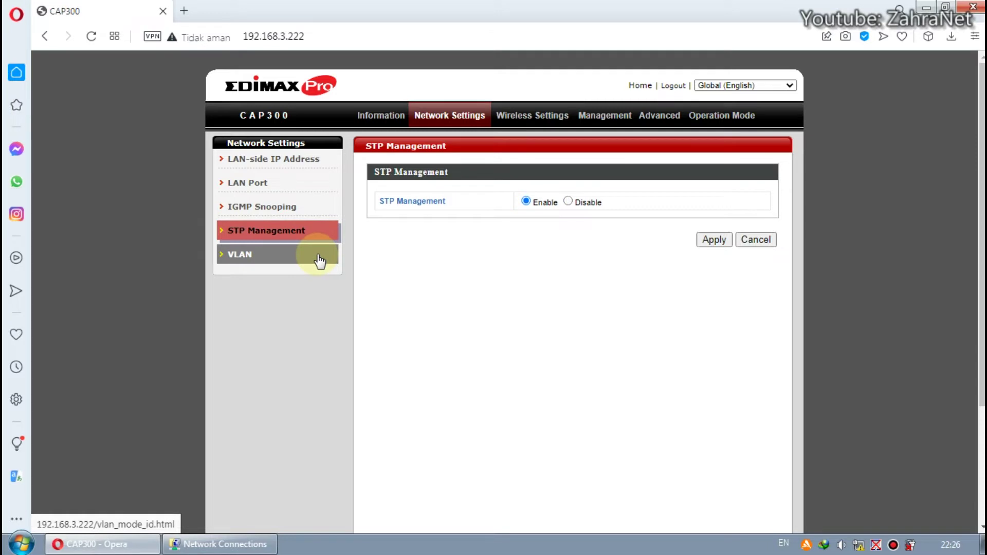
click(569, 202)
click(714, 240)
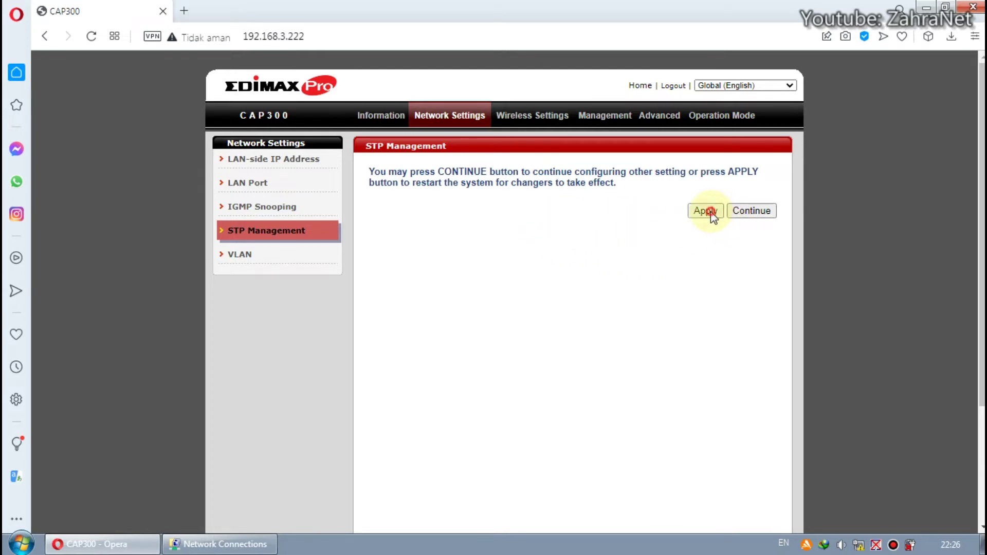
click(711, 212)
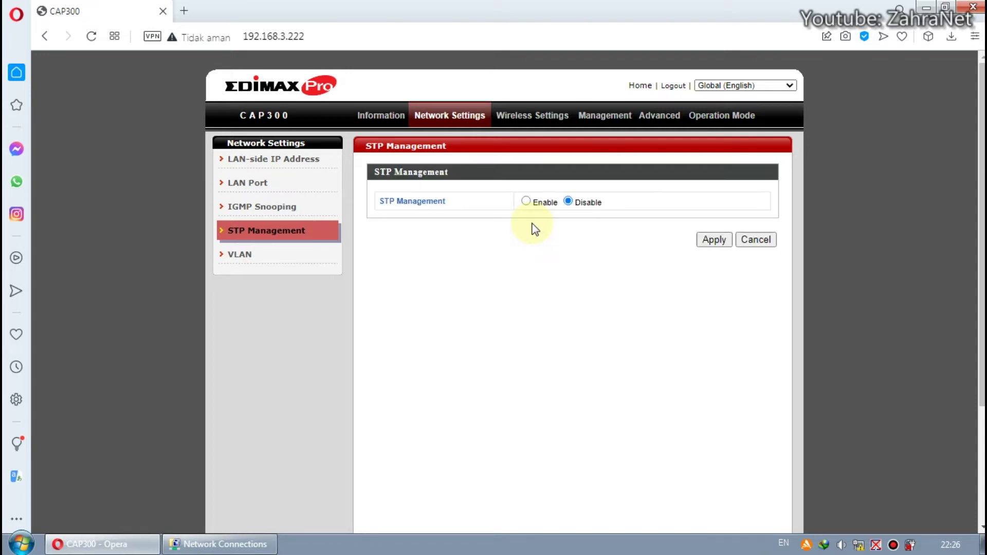
- Open the VLAN page showing LAN1, SSID and management VLAN ID 1
click(290, 257)
scroll(415, 288, down, 3)
scroll(414, 288, up, 3)
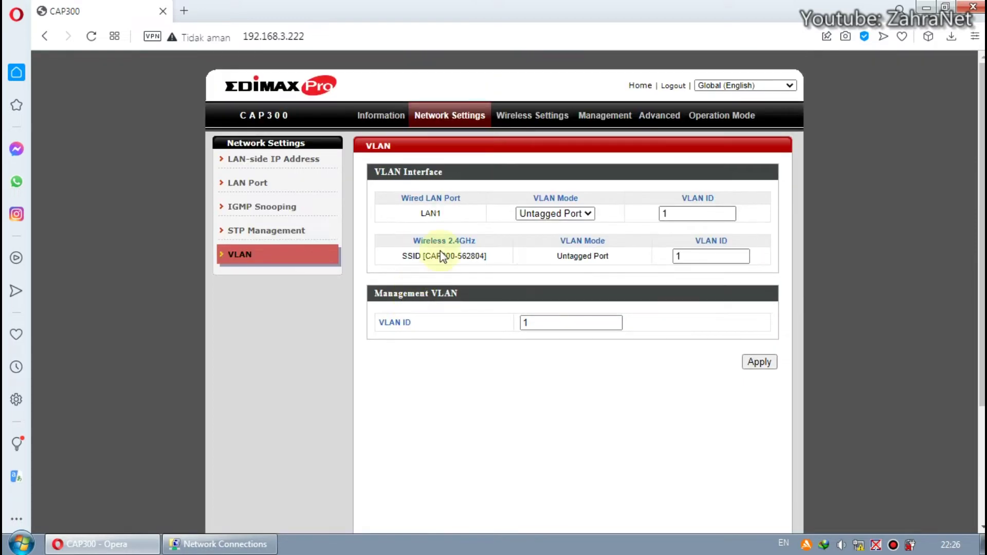
- Open the 2.4GHz Basic wireless settings and check the list of available wireless networks
click(524, 123)
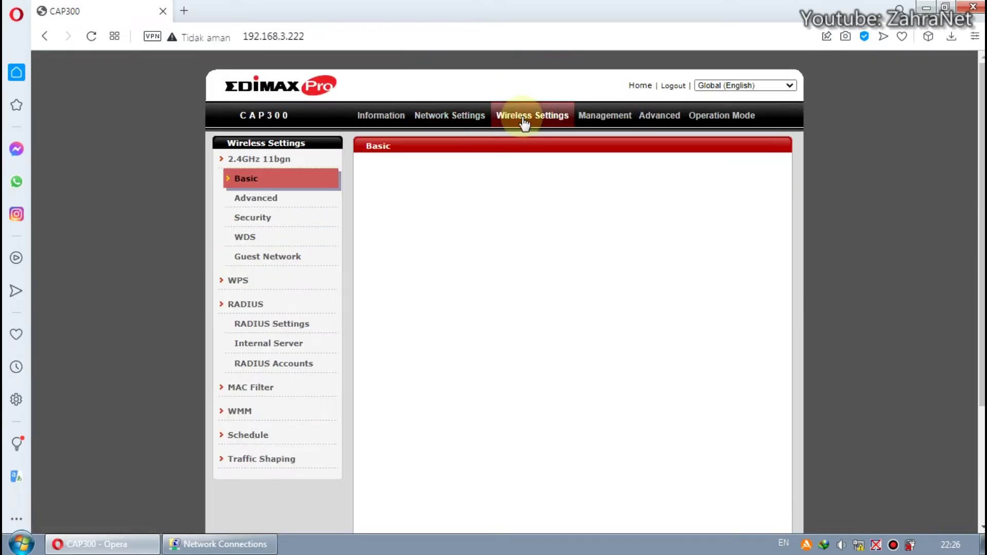
click(267, 179)
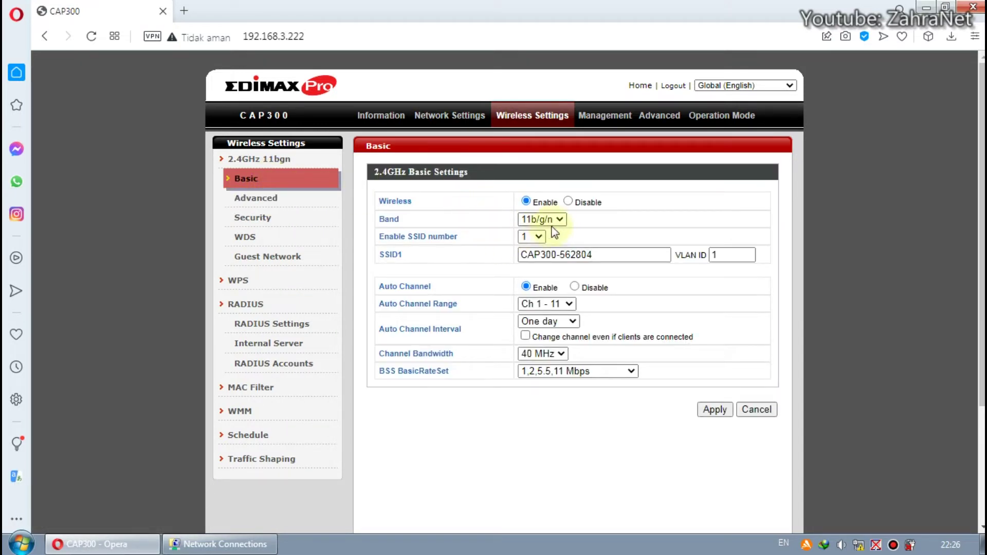
click(859, 546)
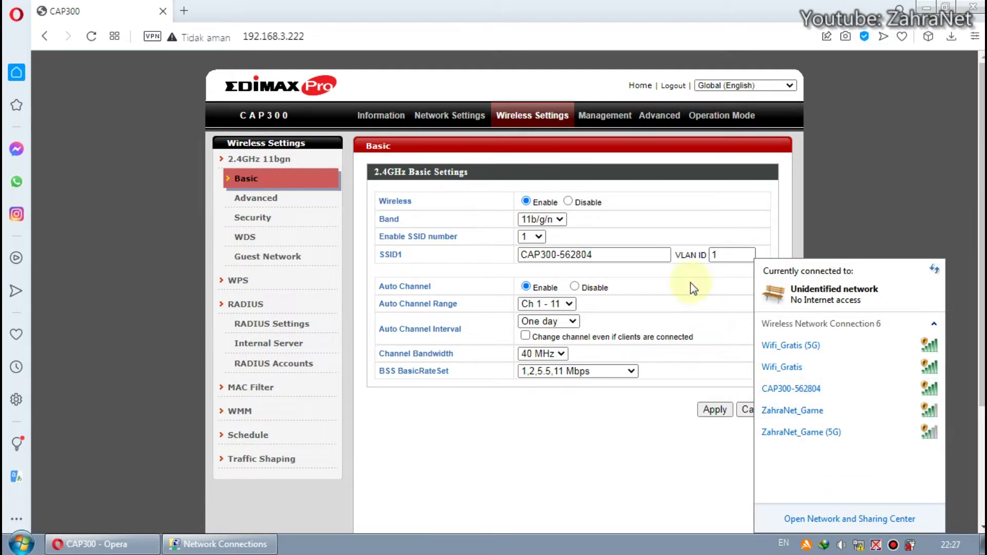
click(732, 255)
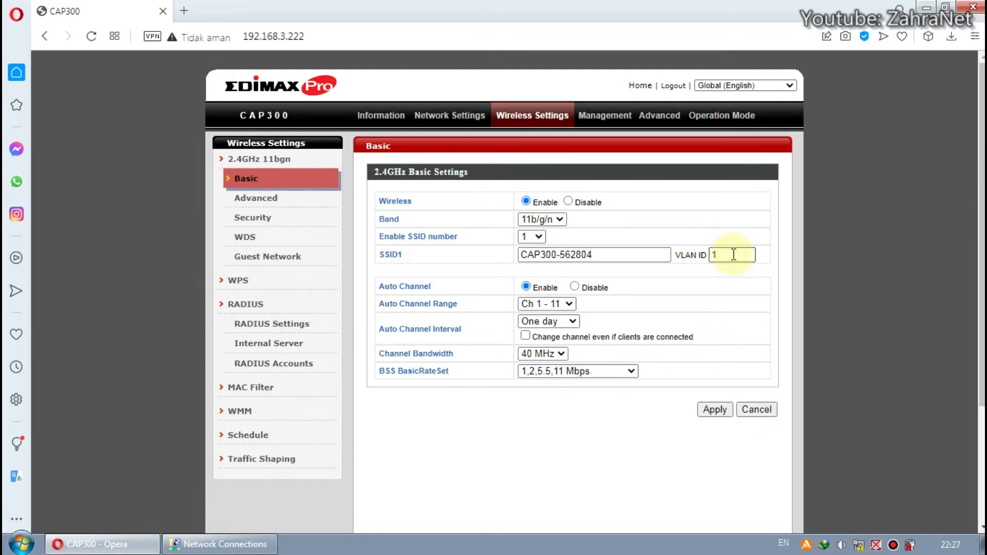
- Keep a single SSID enabled and rename SSID1 from CAP300-562804 to ZahraNet
click(587, 245)
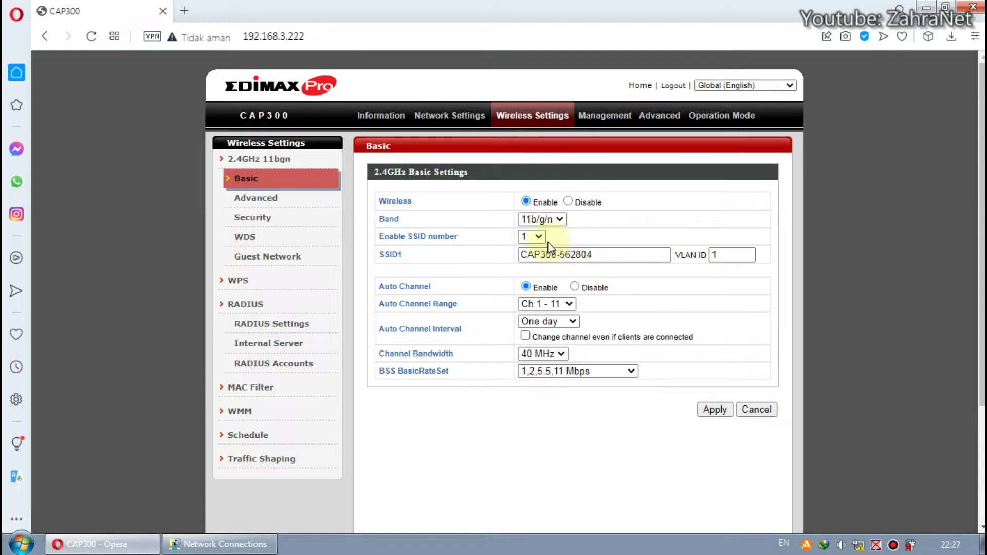
click(542, 239)
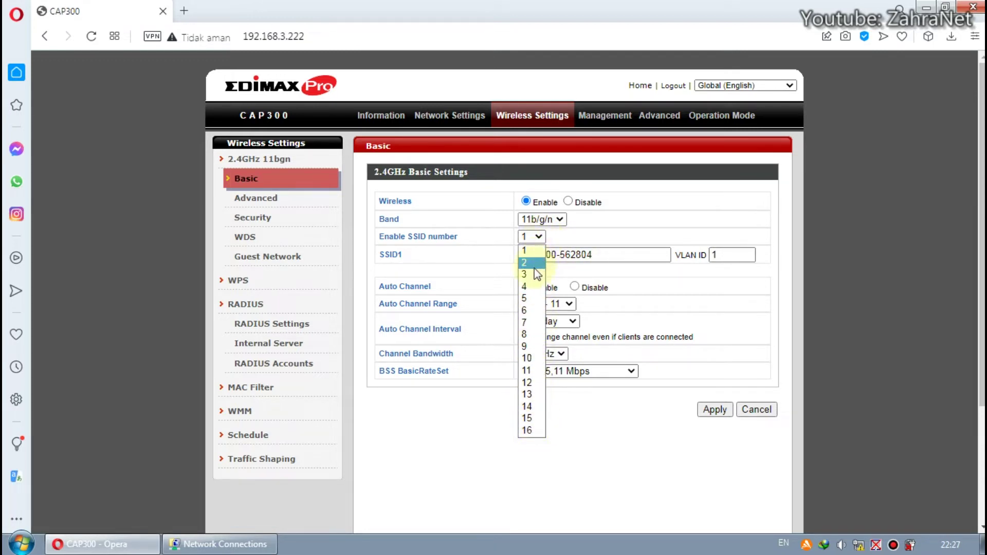
click(571, 229)
drag(654, 256, 470, 249)
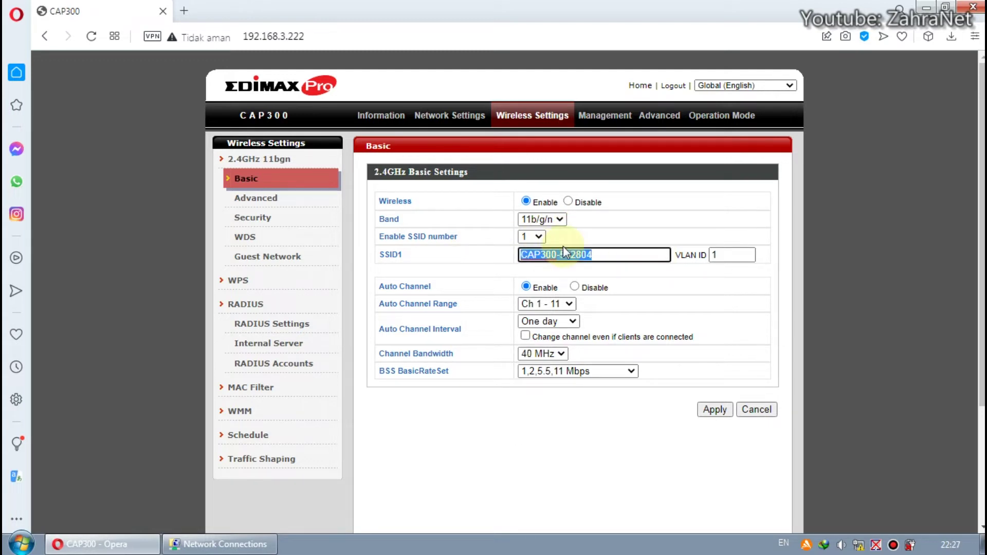
text(ZahraNet)
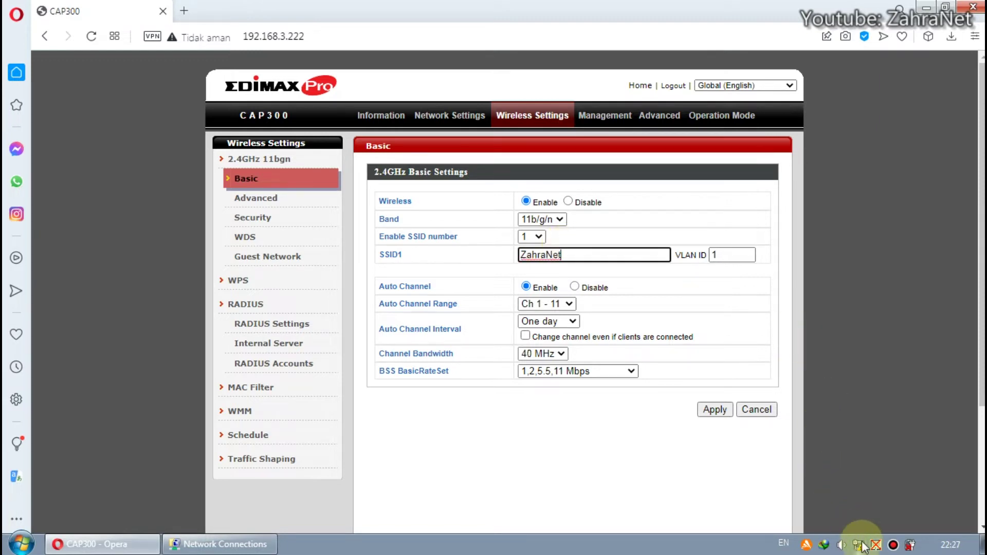
click(858, 544)
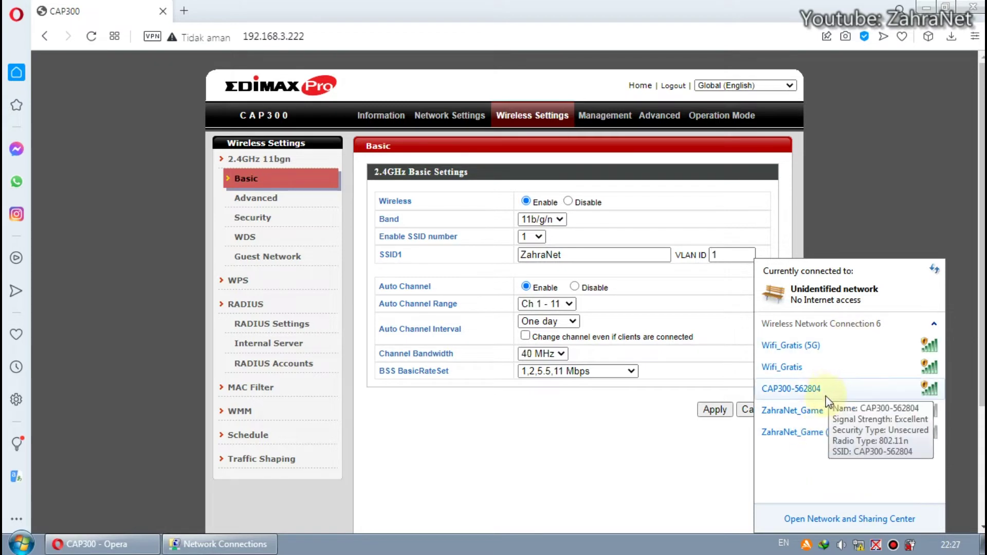
click(754, 209)
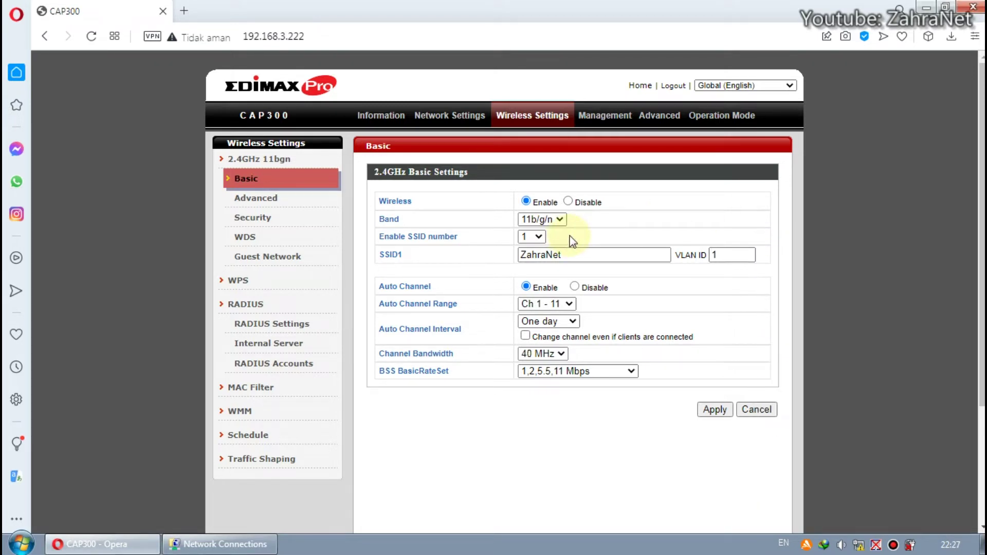
click(559, 220)
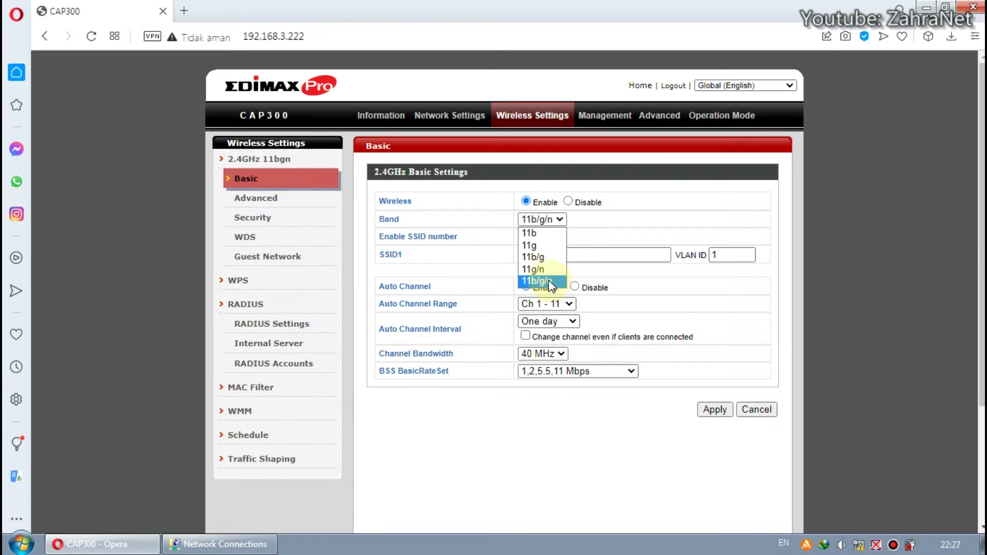
- Set the band to 11g/n, keeping auto channel range Ch 1-11 and interval One day
click(550, 281)
click(559, 220)
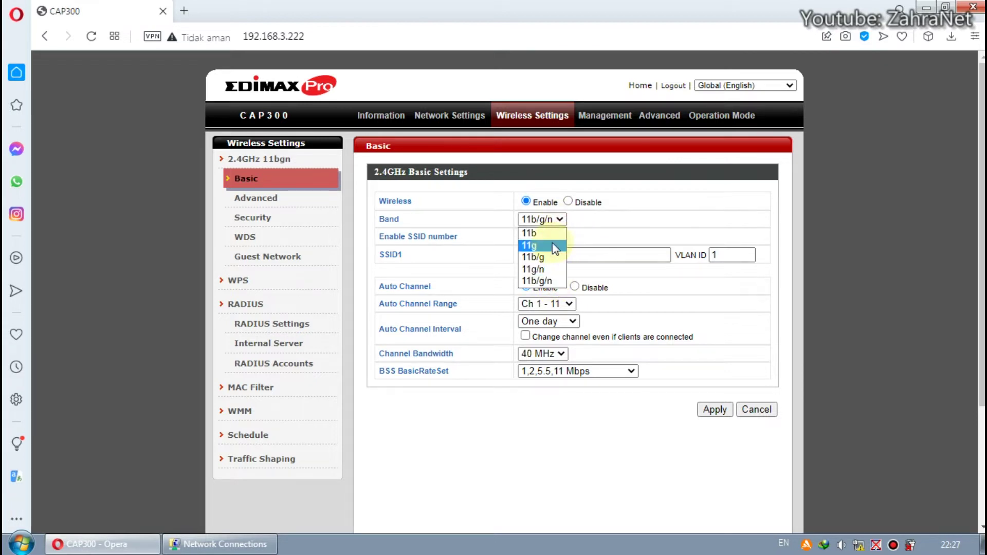
click(551, 268)
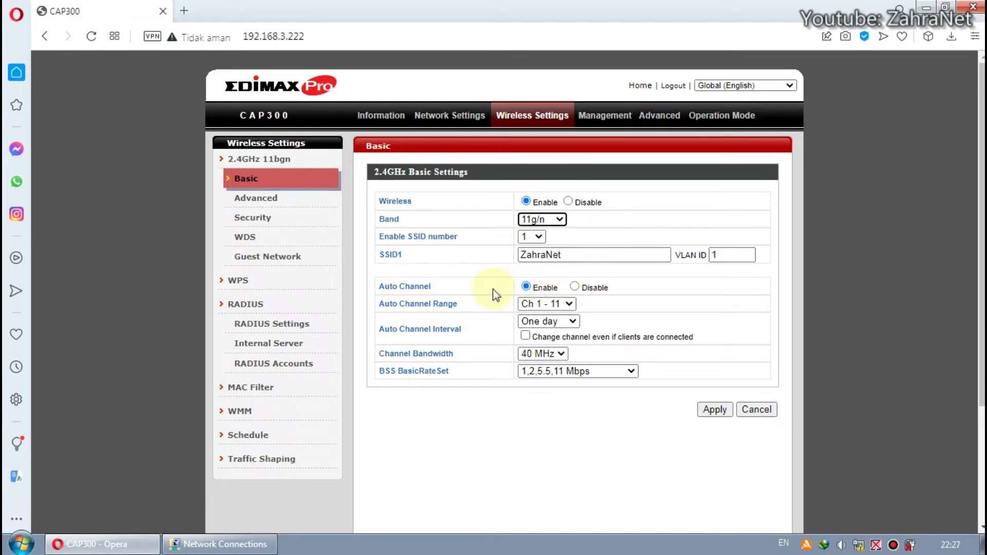
click(569, 304)
click(578, 306)
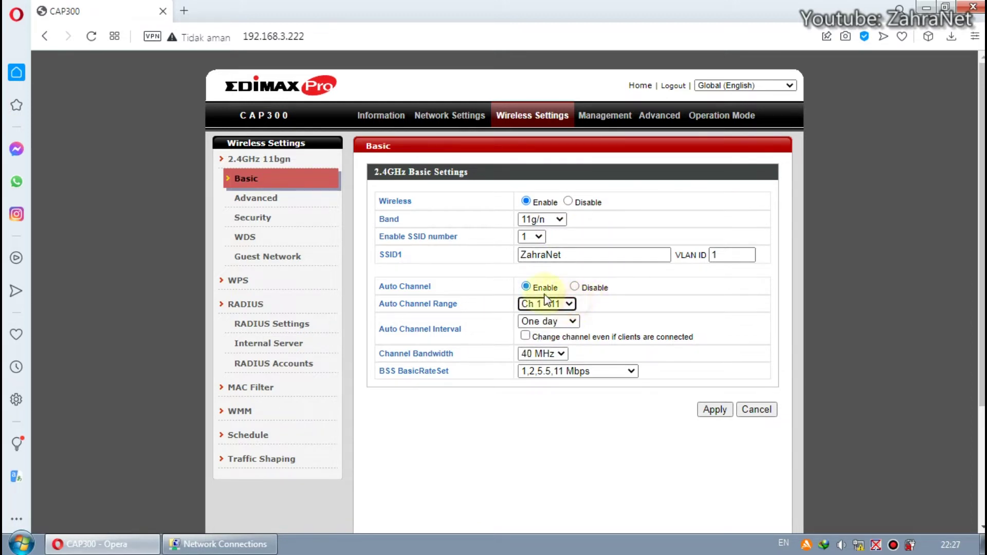
click(574, 324)
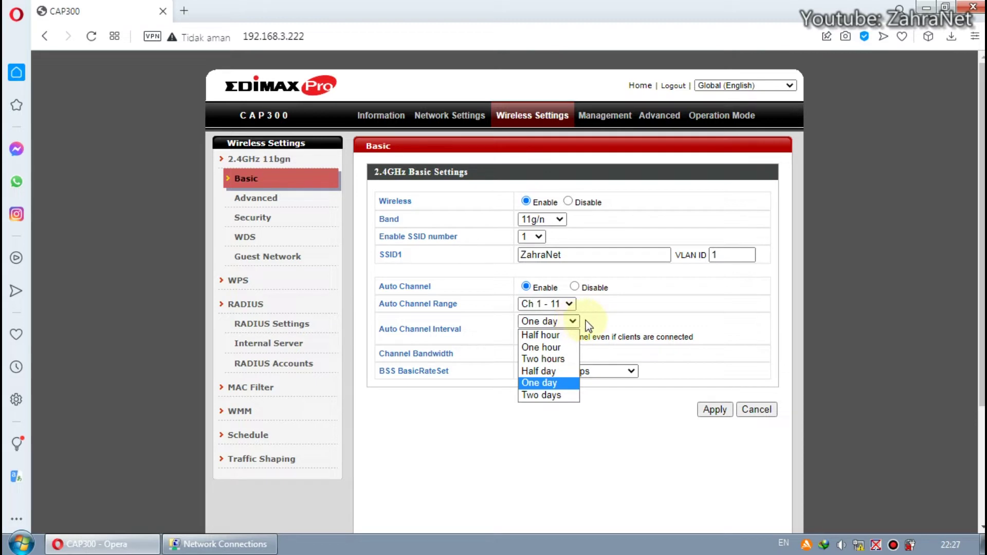
click(587, 324)
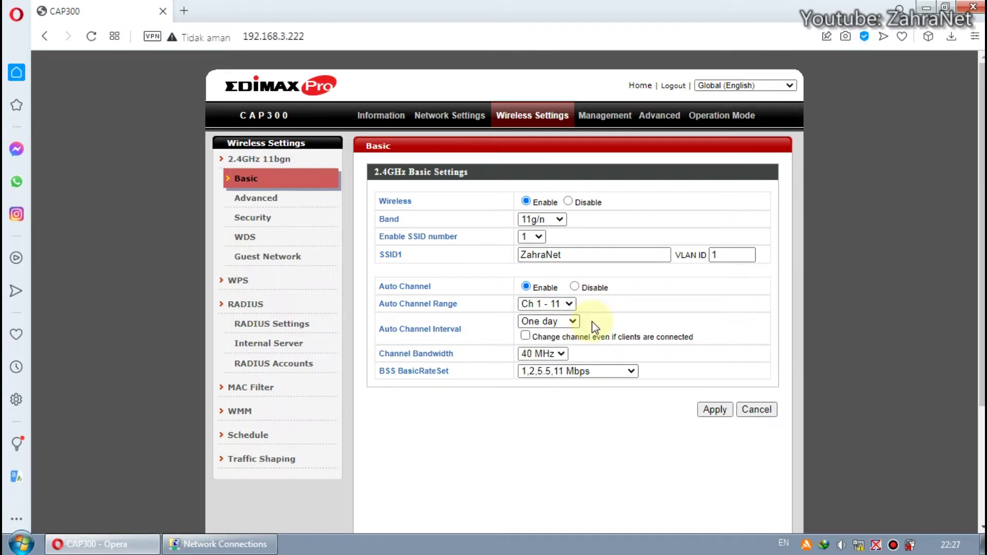
- Try 20 MHz channel bandwidth, then settle back on 40 MHz
click(563, 355)
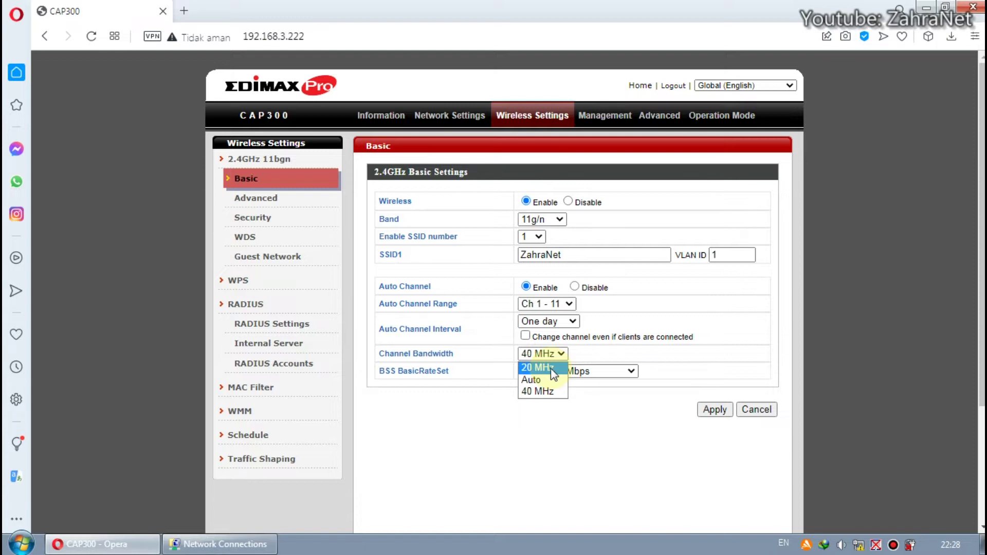
click(550, 390)
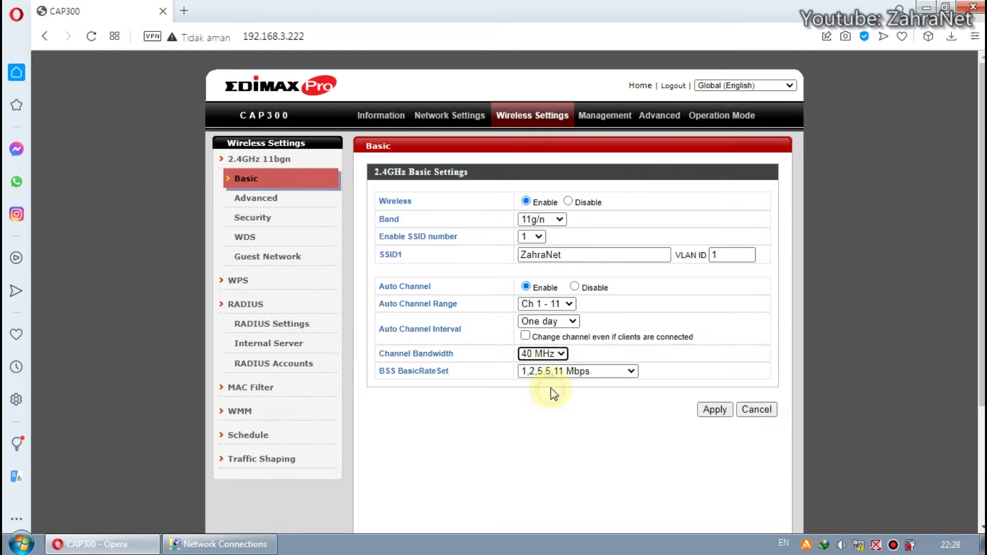
click(529, 354)
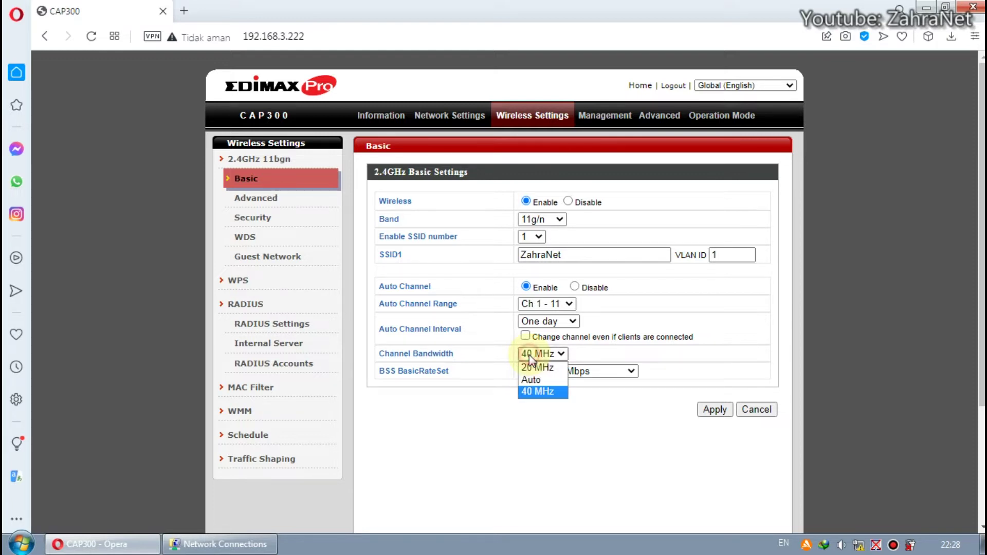
click(538, 368)
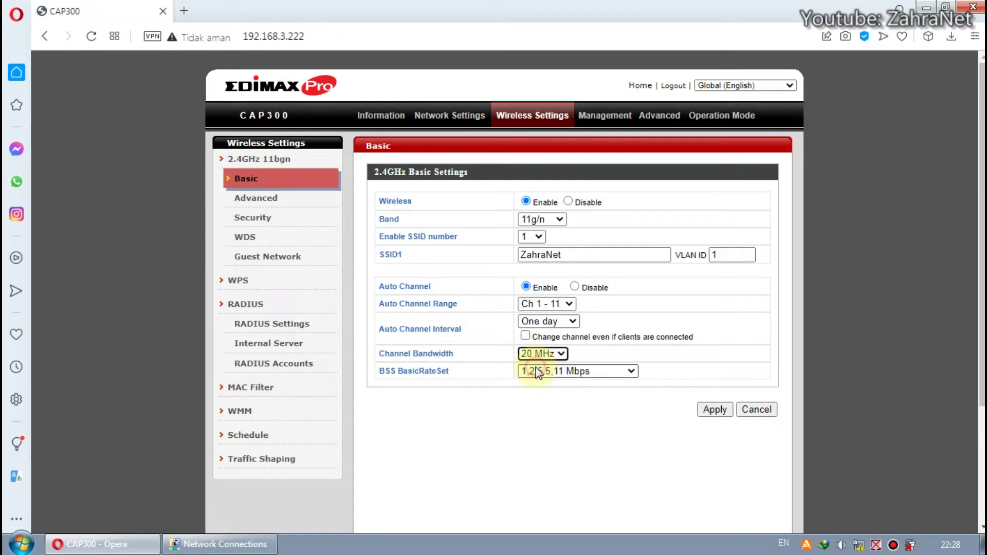
click(564, 355)
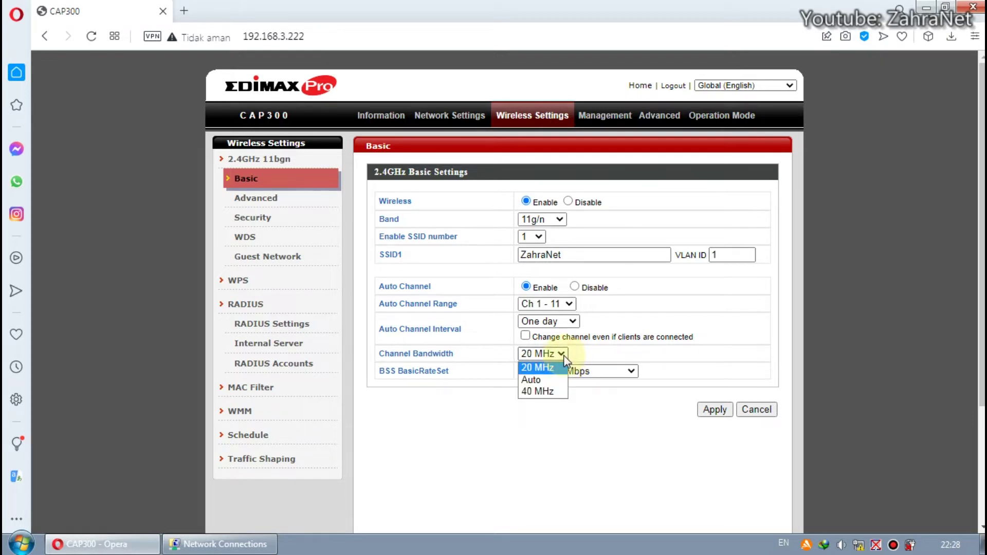
click(553, 393)
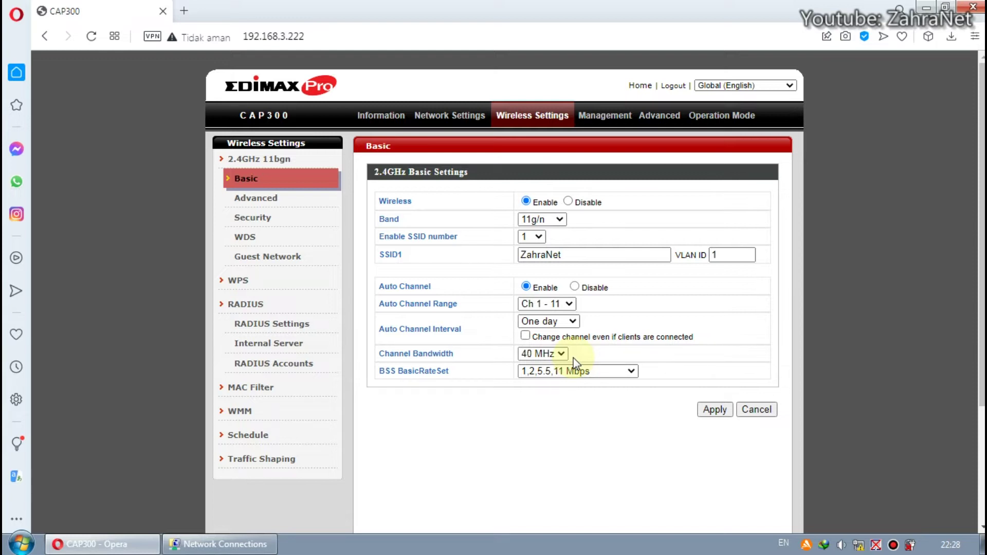
click(563, 355)
click(564, 368)
click(562, 353)
click(553, 392)
click(598, 356)
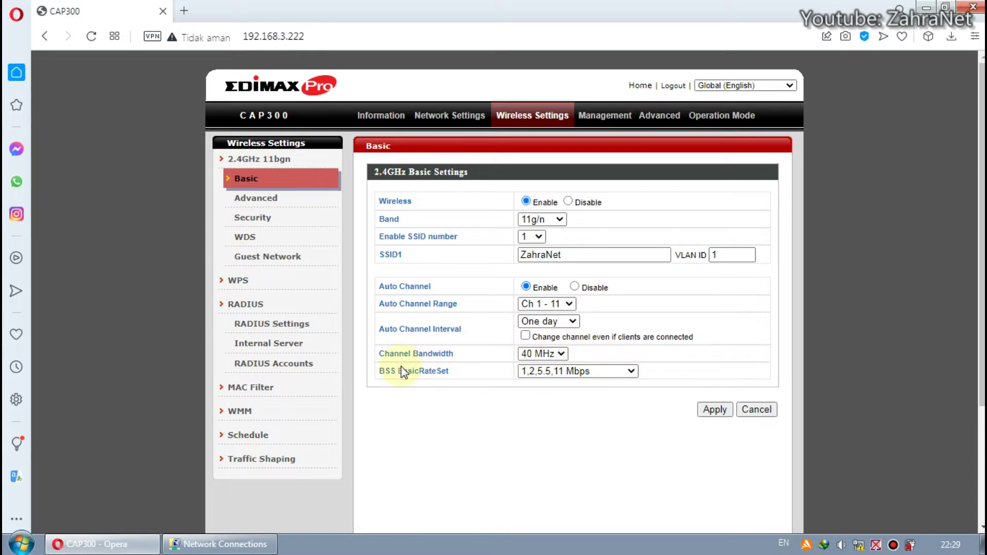
- Set BSS BasicRateSet to all, apply the Basic settings and restart the access point
click(656, 380)
click(636, 371)
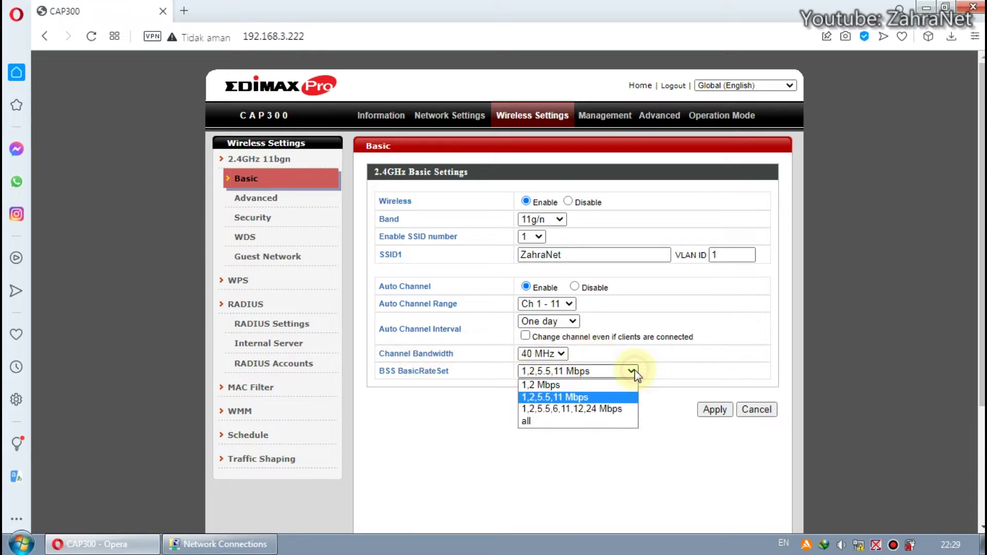
click(599, 423)
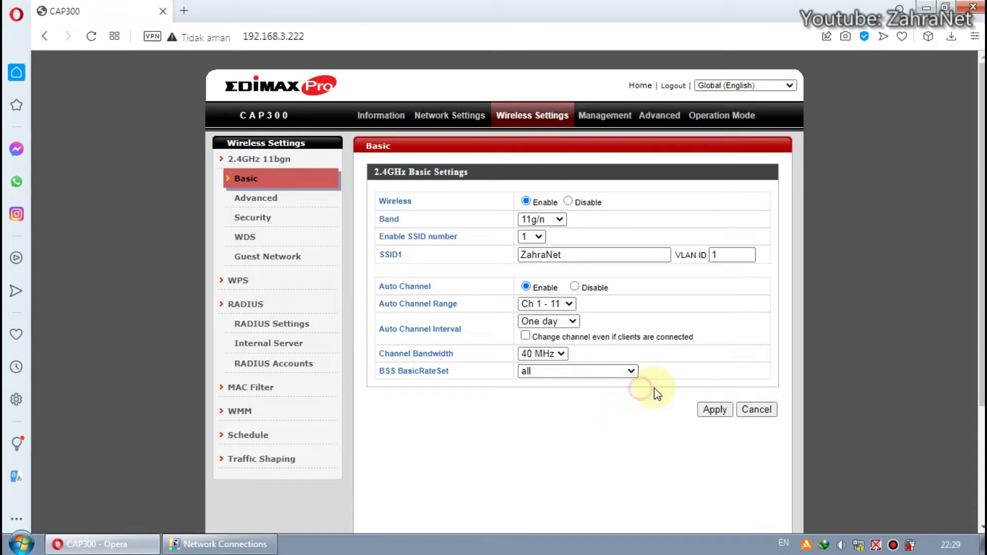
click(716, 410)
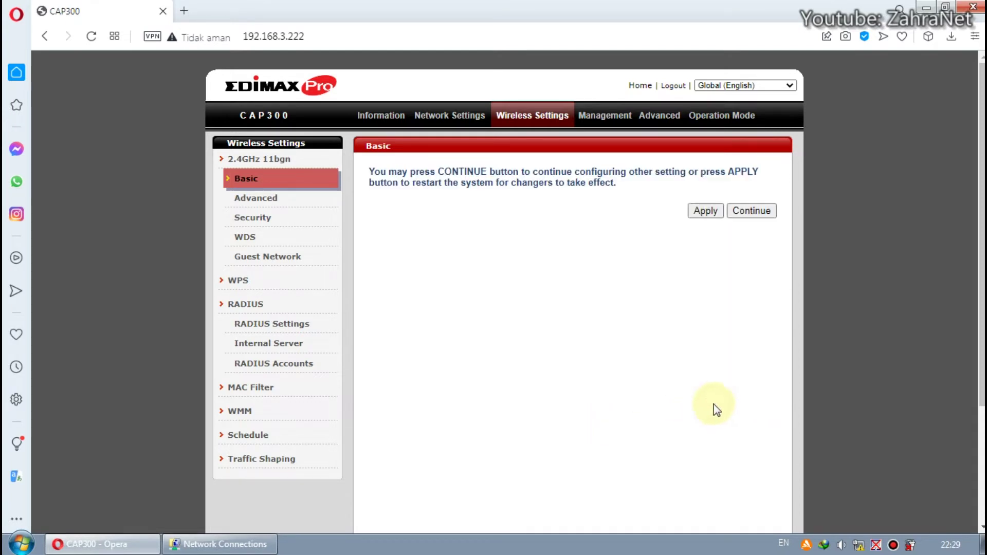
click(709, 210)
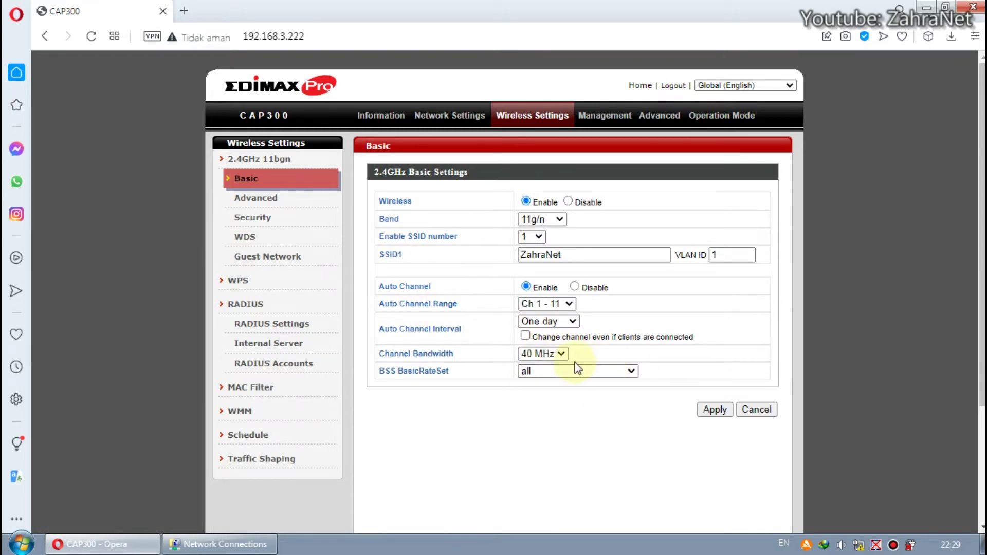
- On 2.4GHz Advanced, keep contention slot Short, Short GI, CE Adaptive enabled and multicast rate Auto
click(263, 198)
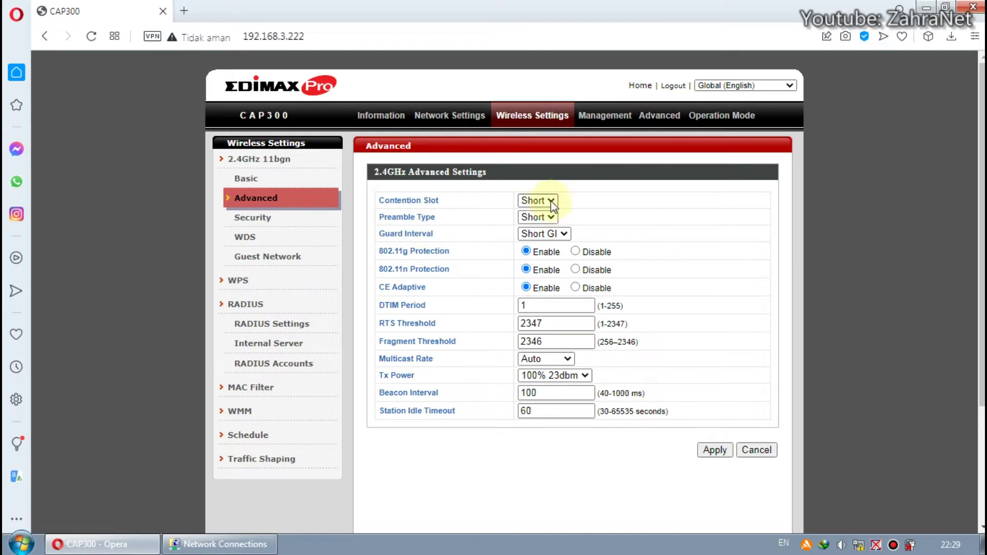
click(553, 202)
click(569, 202)
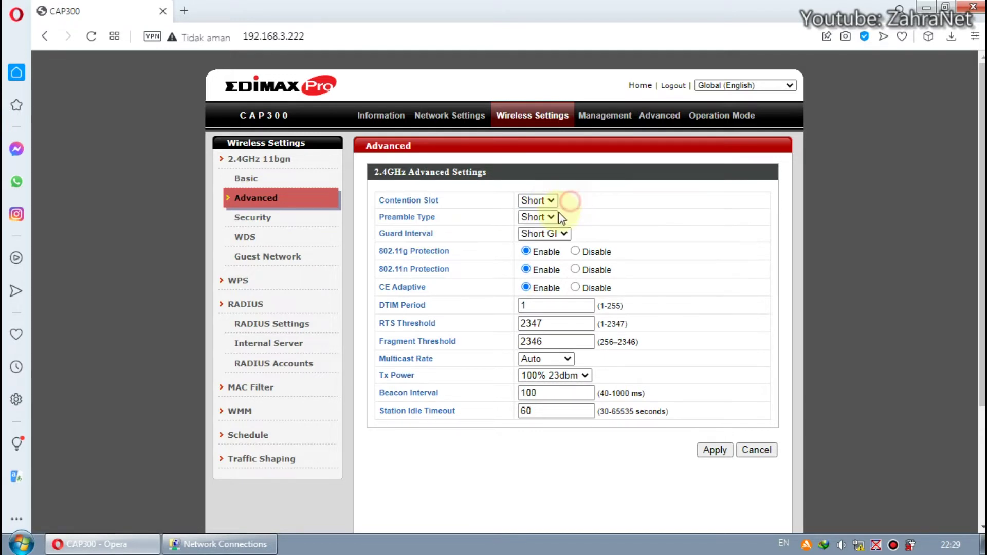
click(564, 234)
click(596, 233)
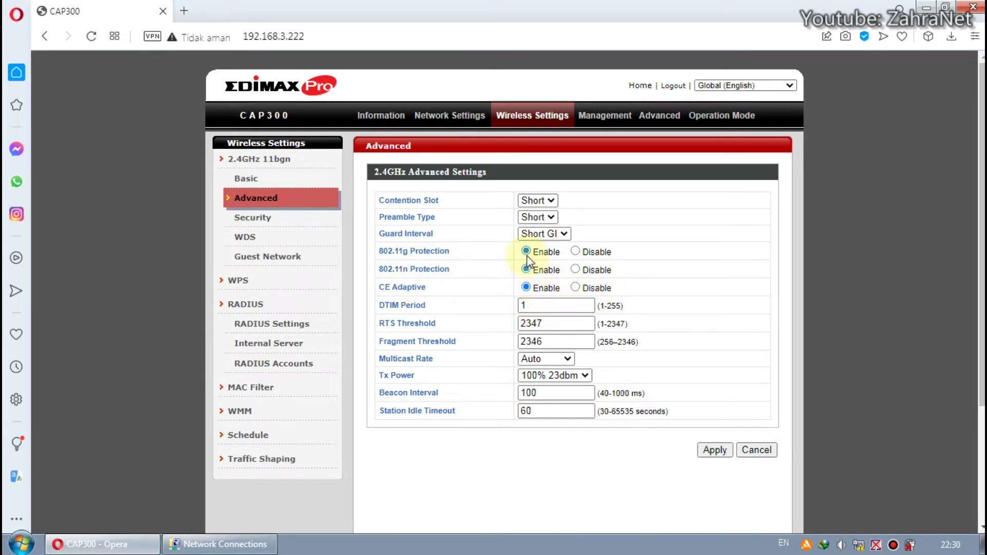
click(527, 287)
click(566, 359)
click(597, 368)
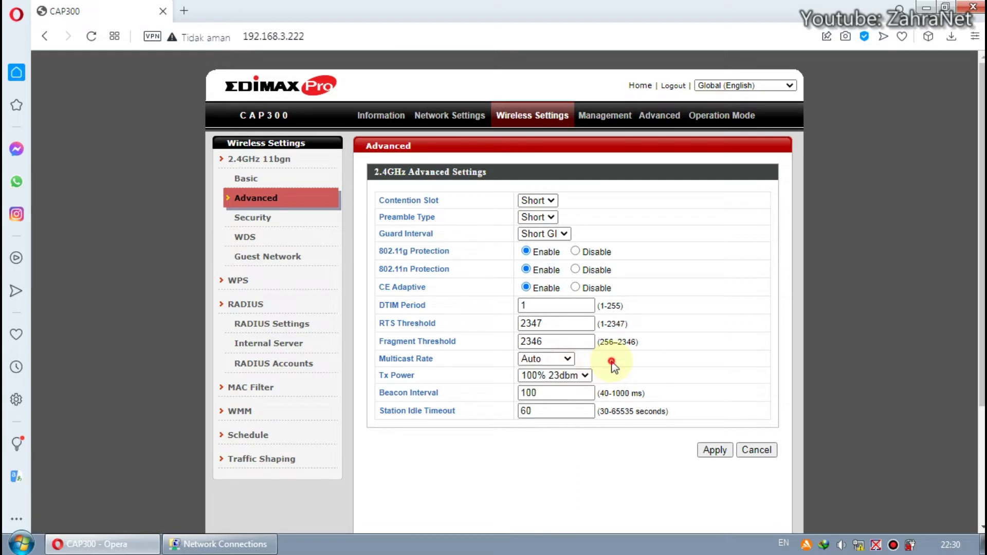
click(588, 375)
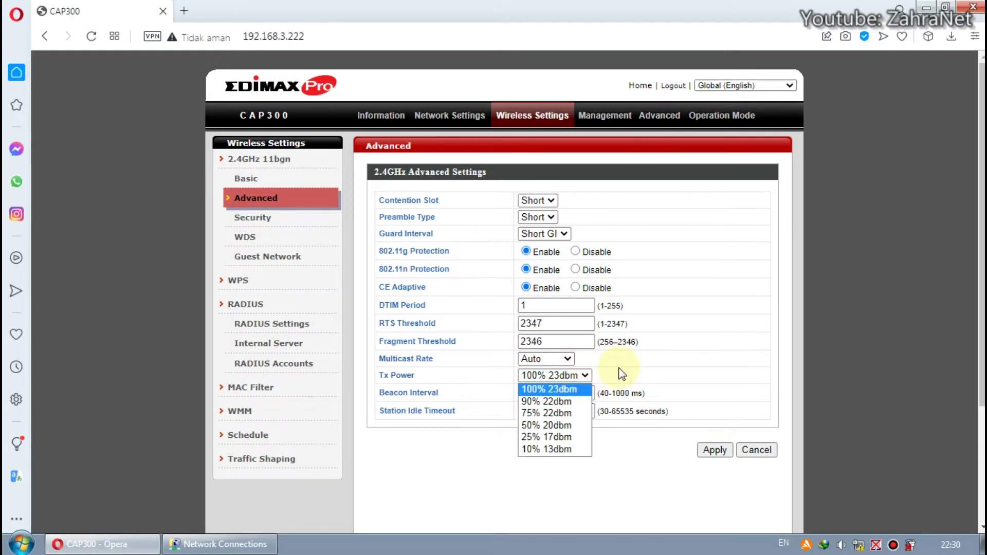
click(622, 375)
click(579, 374)
click(557, 424)
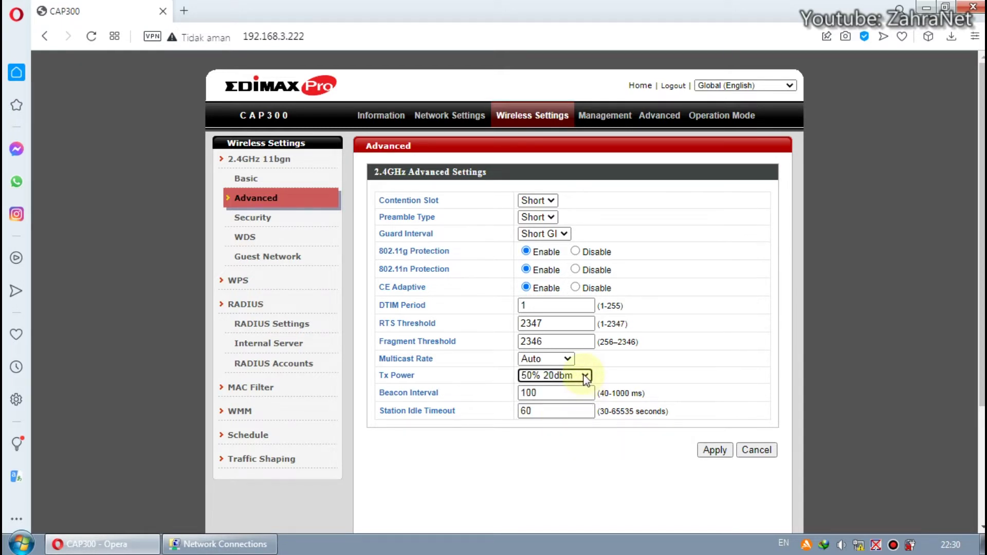
click(585, 376)
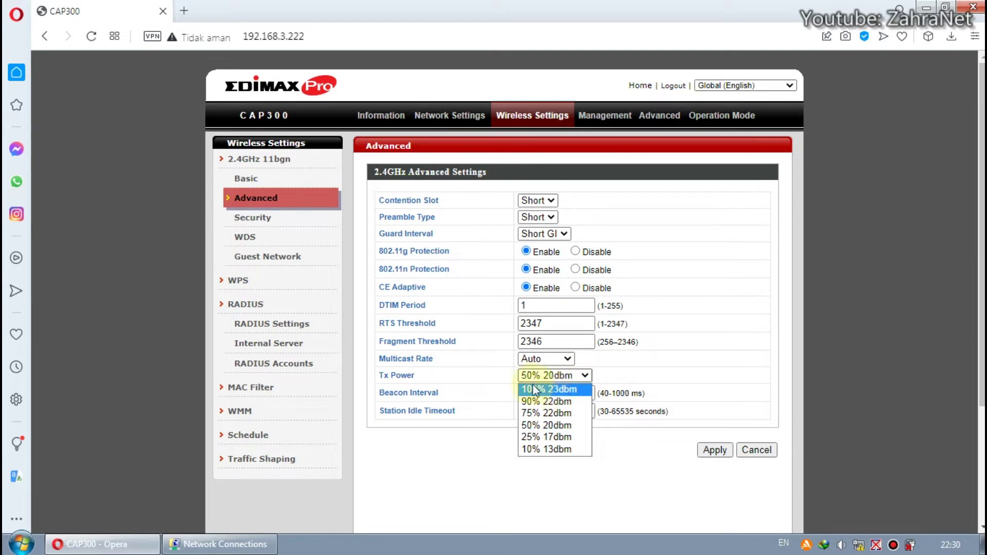
click(581, 391)
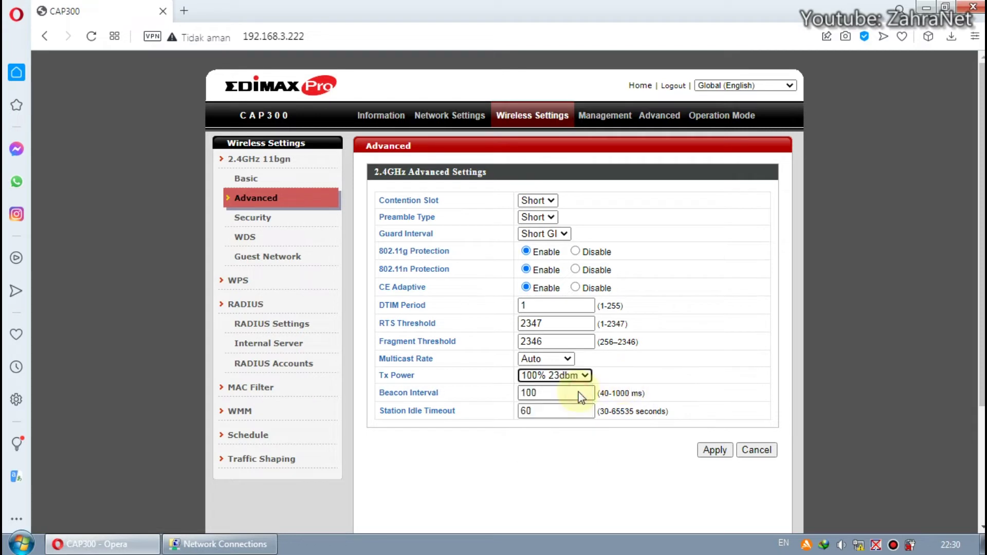
click(609, 382)
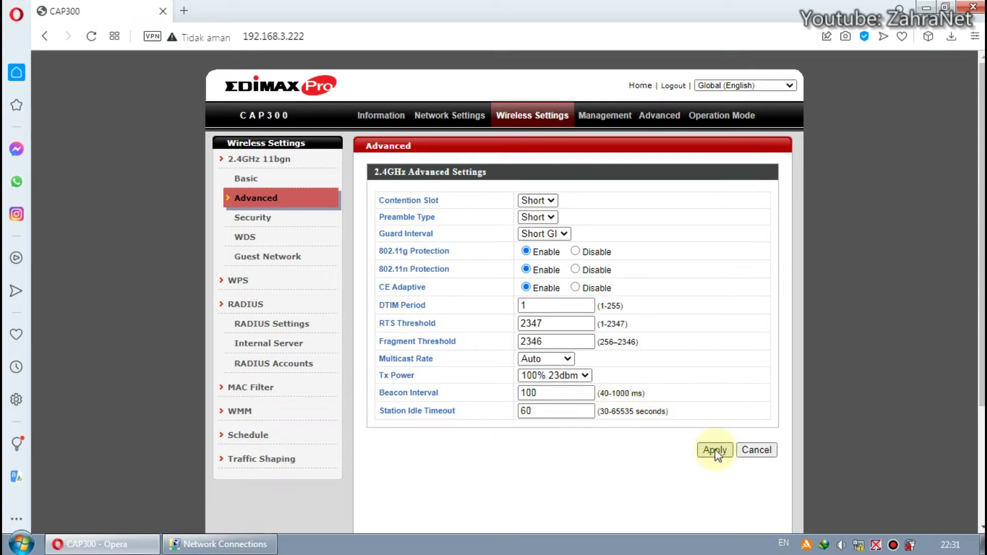
- Sign in again with the administrator username and password, then return to Advanced settings
click(269, 218)
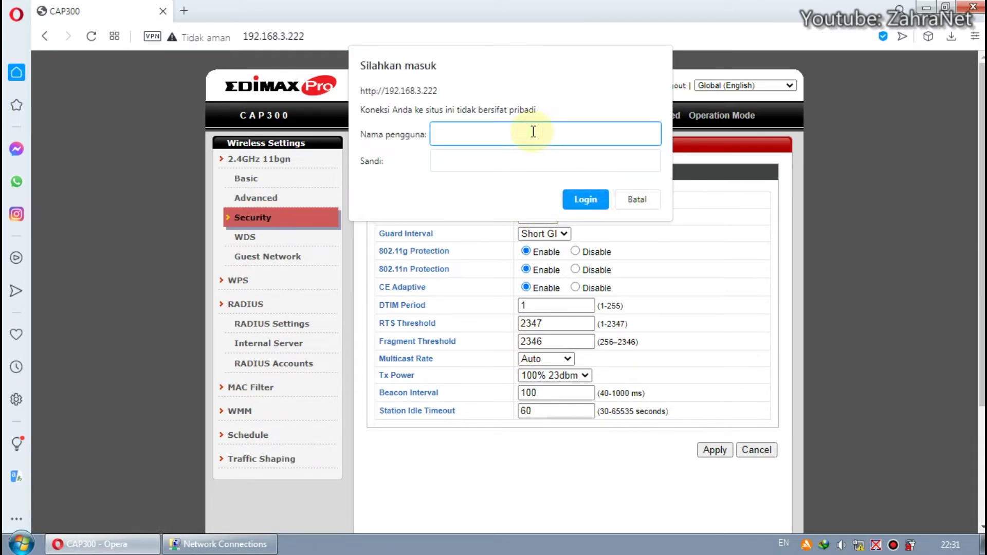
text(dmin)
key(Tab)
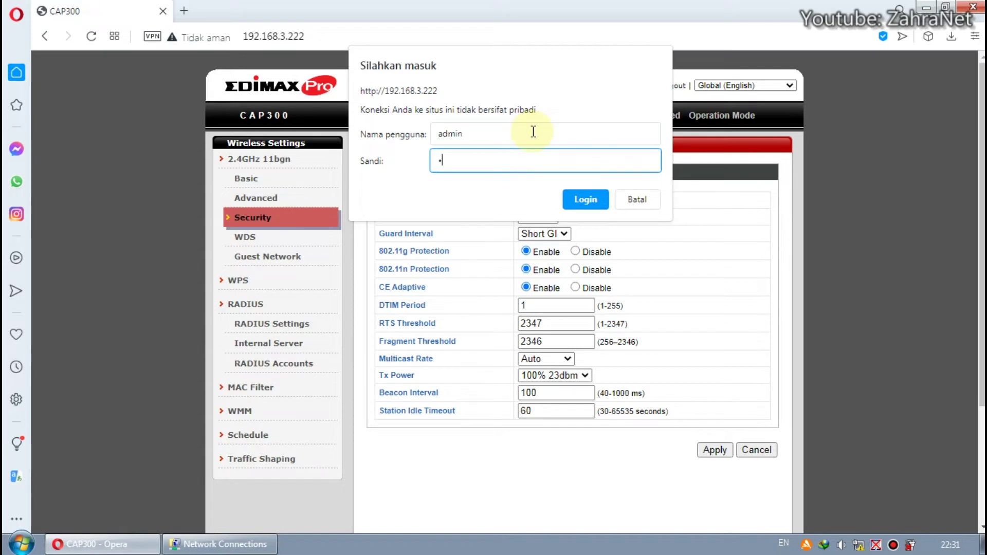
text(1234)
key(Return)
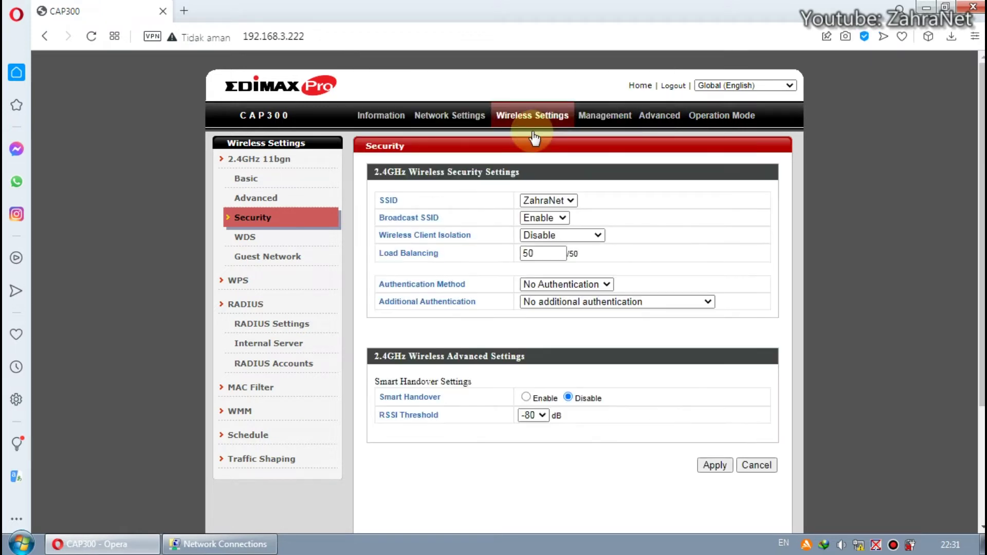
click(287, 198)
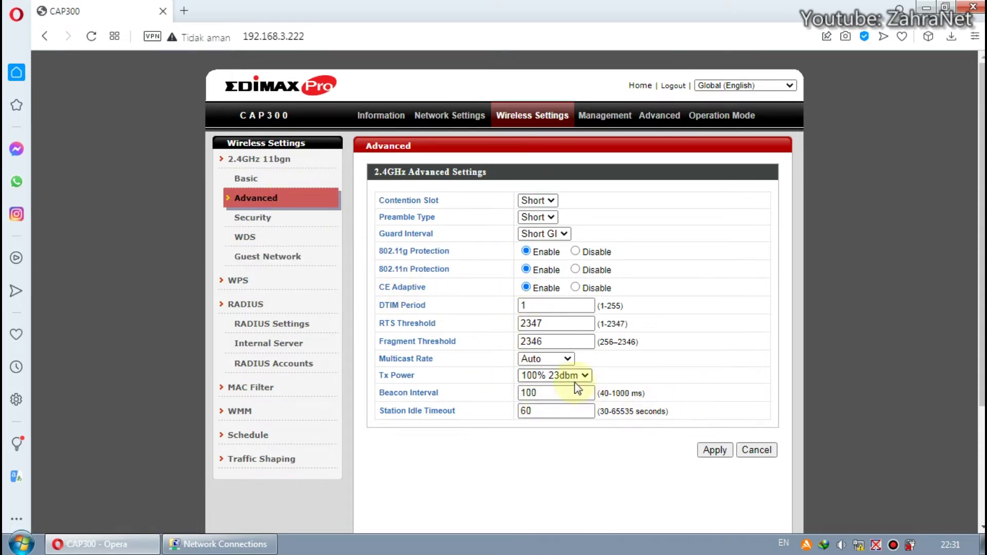
- Keep SSID broadcast enabled, client isolation disabled, load balancing 50 and No Authentication
click(273, 221)
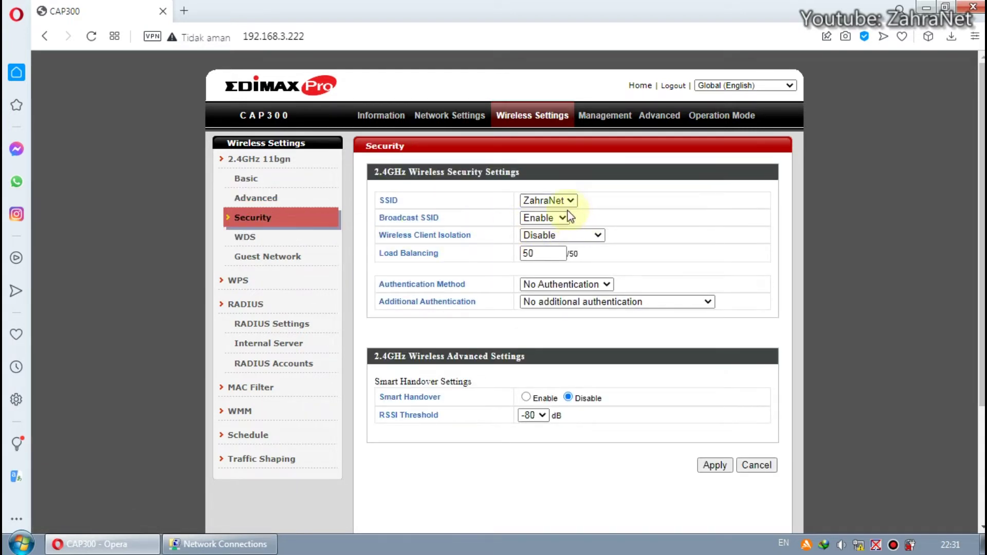
click(562, 218)
click(612, 224)
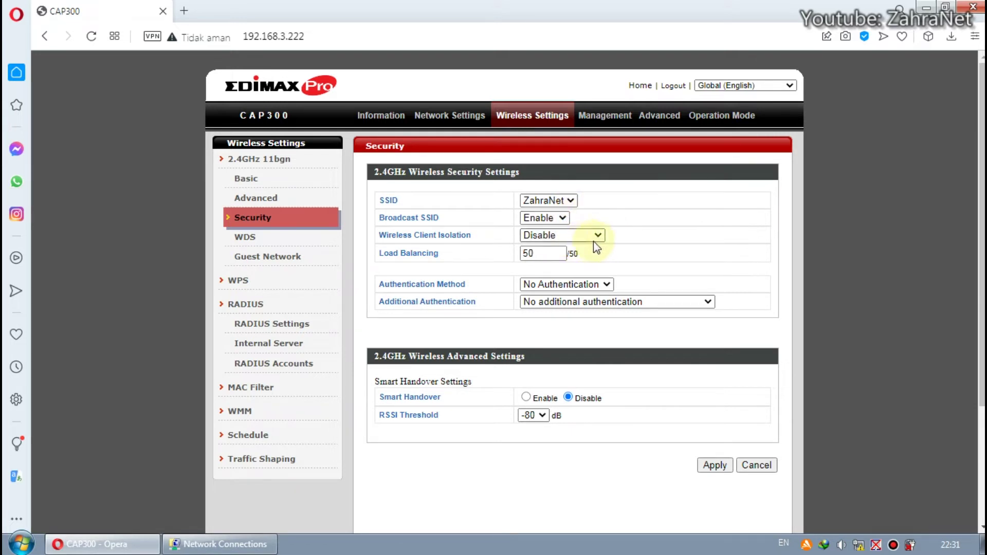
click(600, 235)
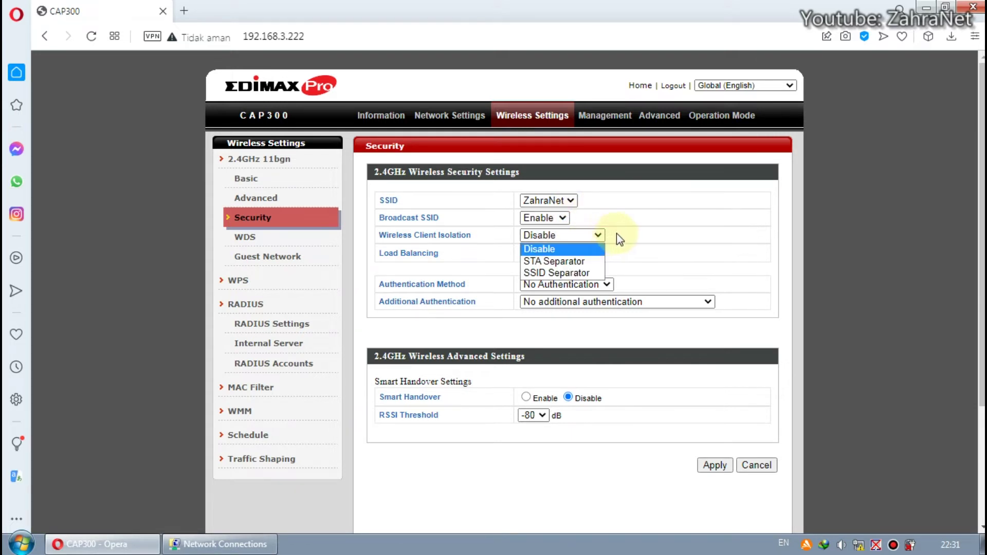
click(616, 234)
click(556, 254)
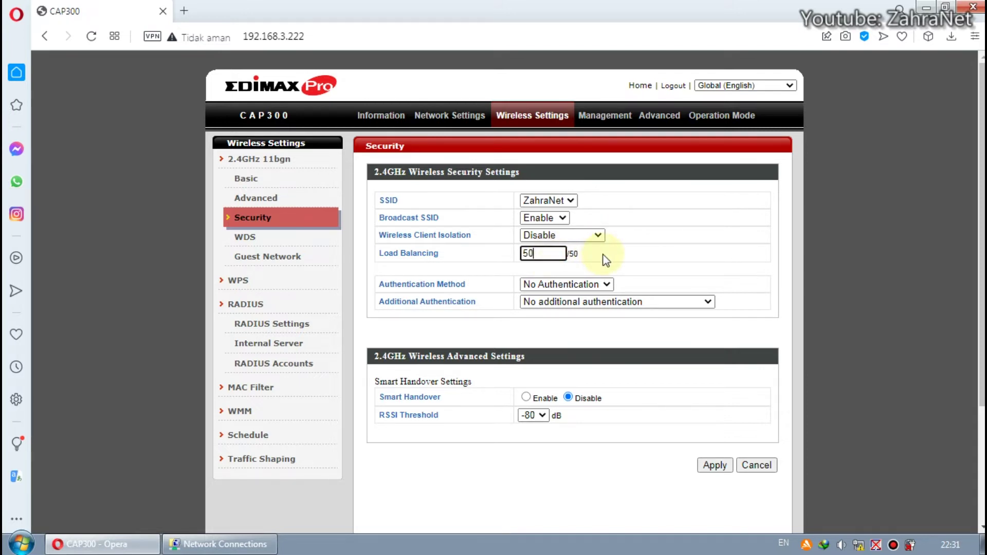
click(604, 258)
click(606, 285)
click(664, 281)
click(591, 284)
click(651, 286)
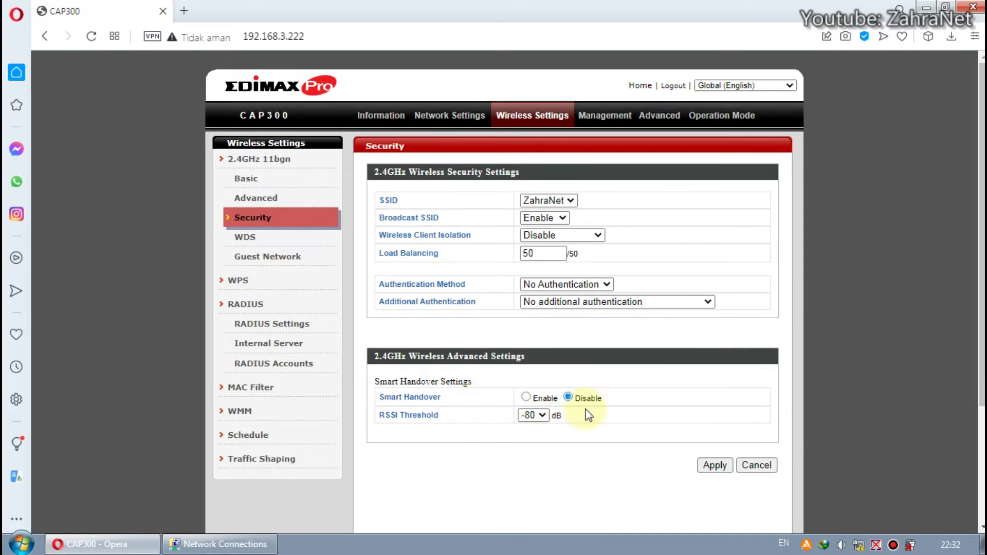
- Enable Smart Handover on the 2.4GHz security settings for ZahraNet
click(535, 415)
click(607, 428)
scroll(607, 424, down, 2)
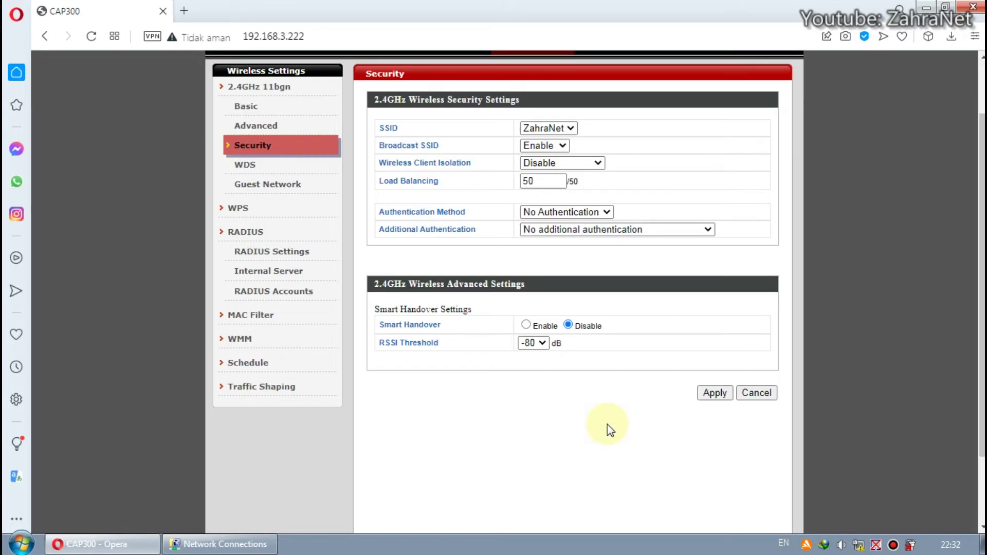
click(525, 325)
click(568, 326)
click(525, 325)
click(568, 325)
click(527, 325)
- Keep the Smart Handover RSSI threshold at -80 dB
click(541, 343)
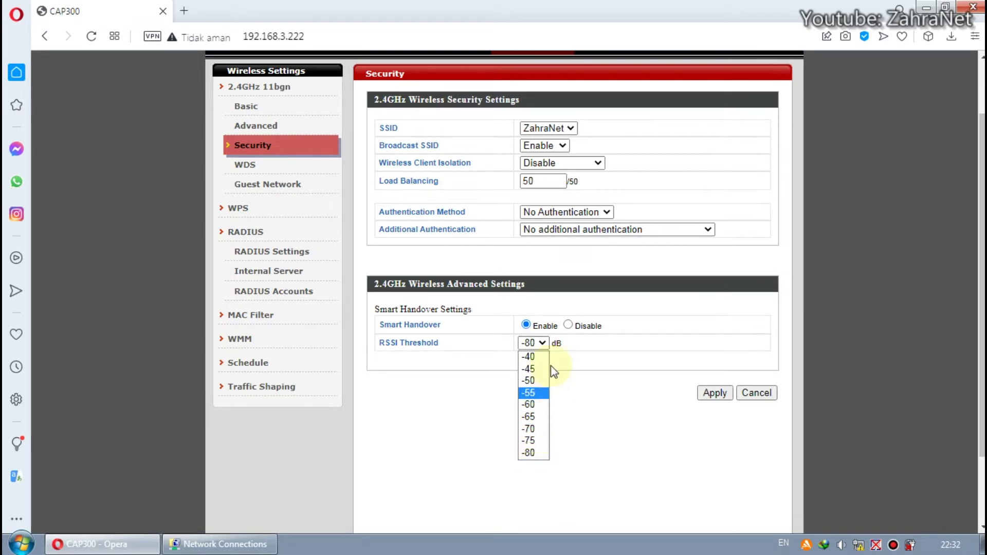
click(583, 370)
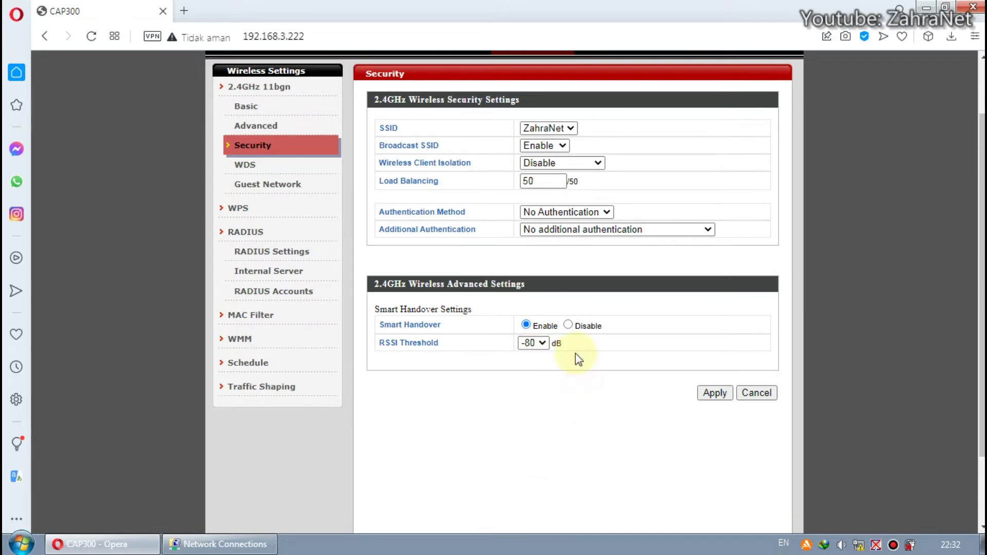
click(541, 346)
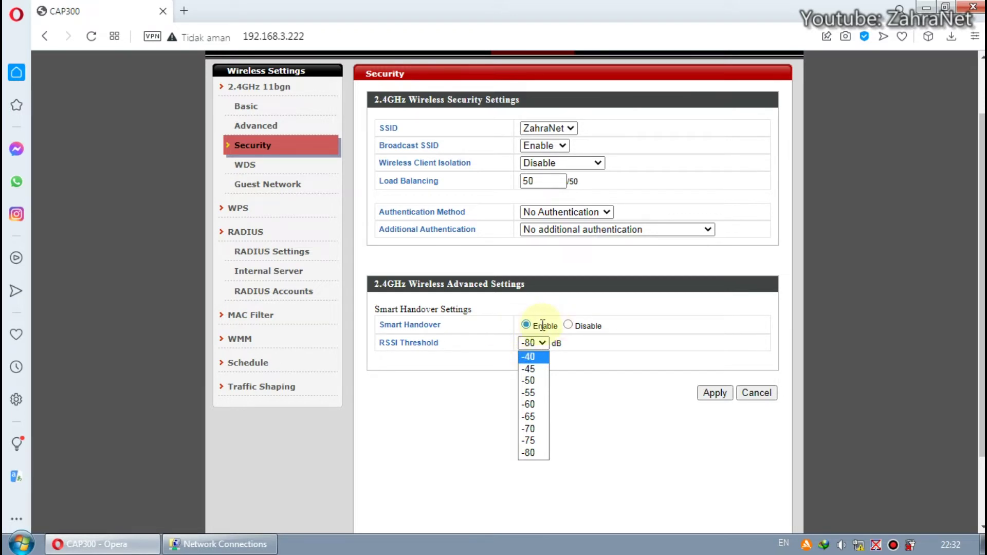
click(601, 336)
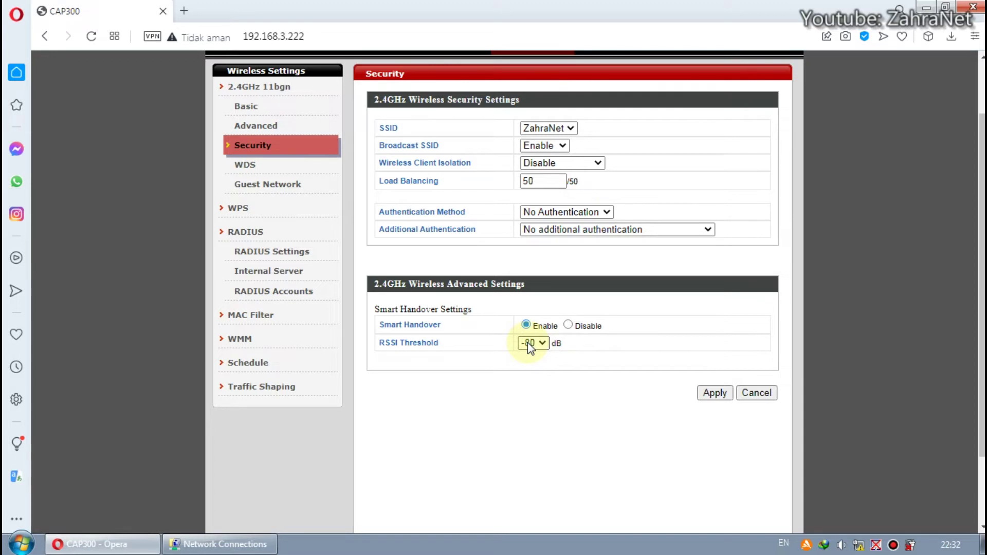
click(543, 343)
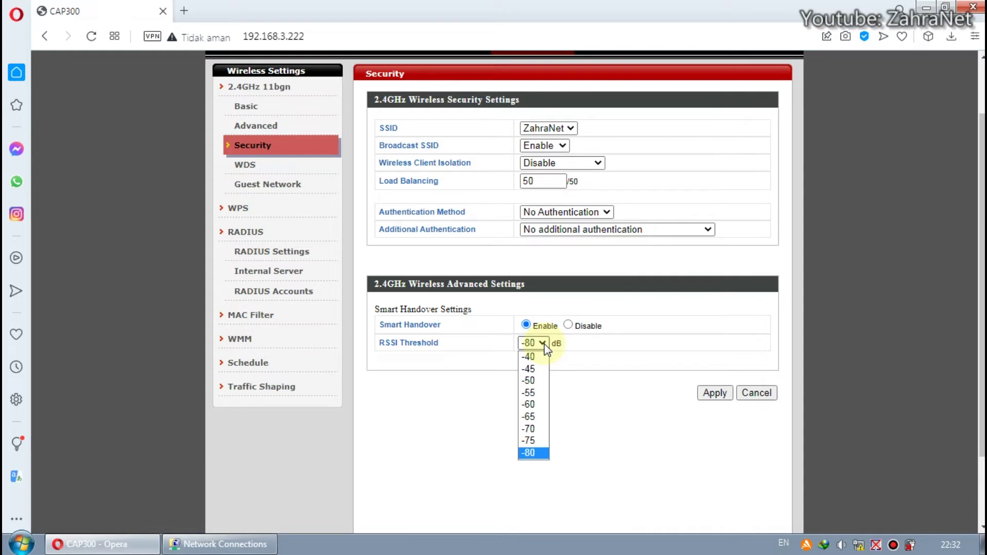
click(596, 344)
drag(392, 325, 459, 329)
click(457, 327)
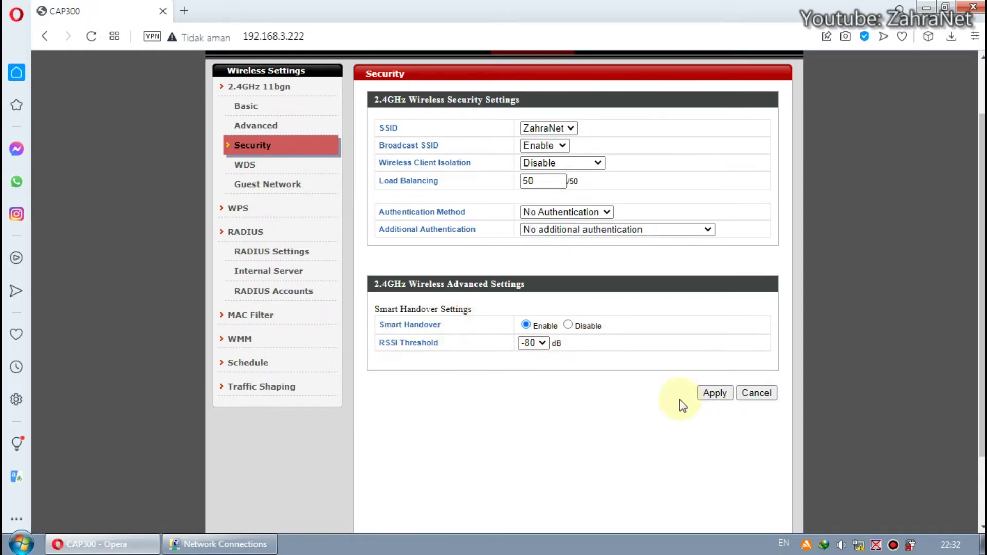
scroll(702, 400, up, 2)
- Apply the open security settings, confirm the unsecured warning, and restart the access point
click(713, 467)
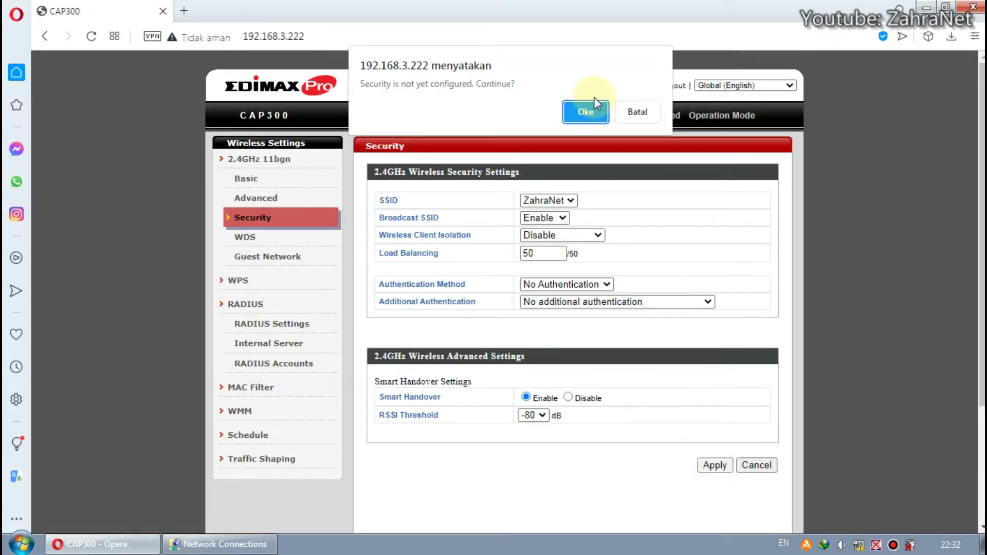
click(584, 113)
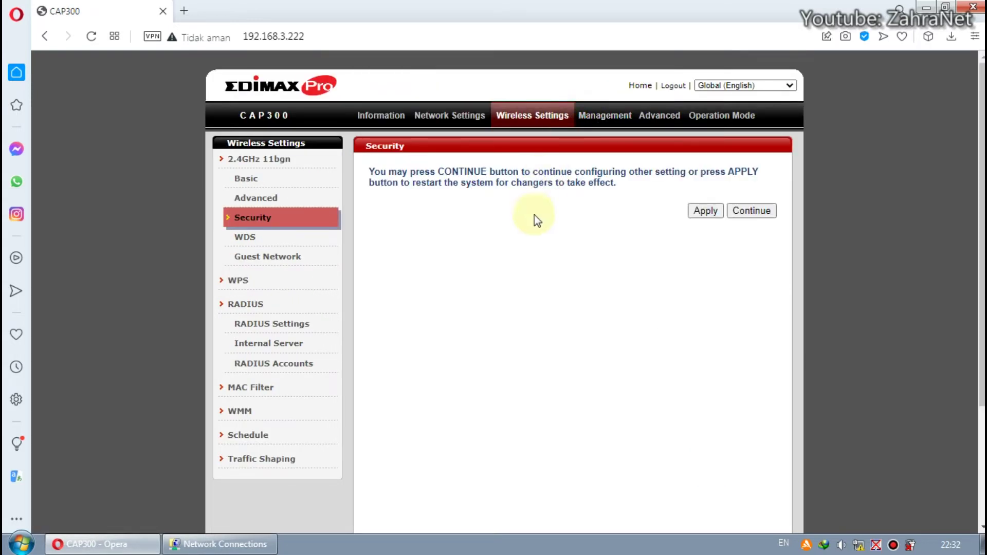
click(700, 215)
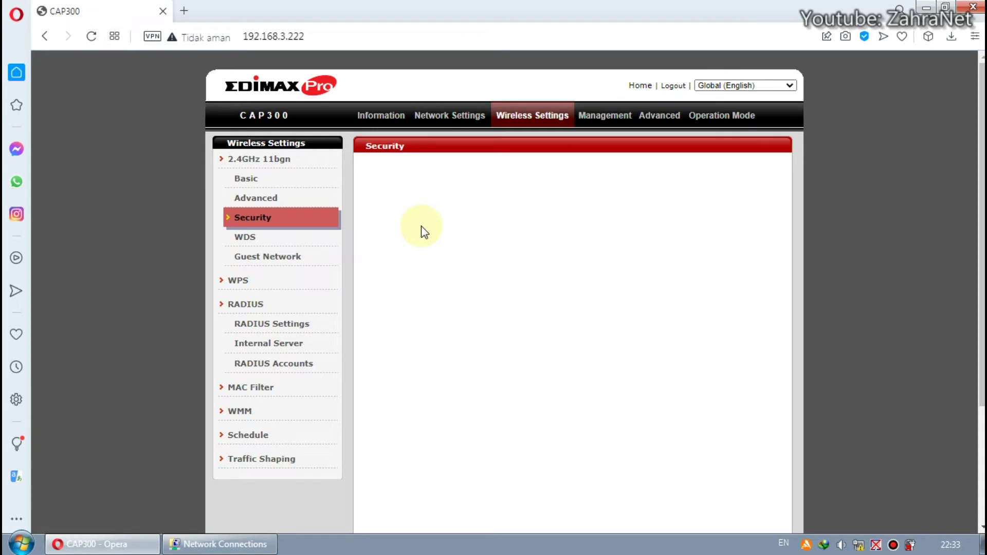
scroll(422, 230, down, 1)
- Move through the WDS and Guest Network pages to reach the WPS settings
click(278, 165)
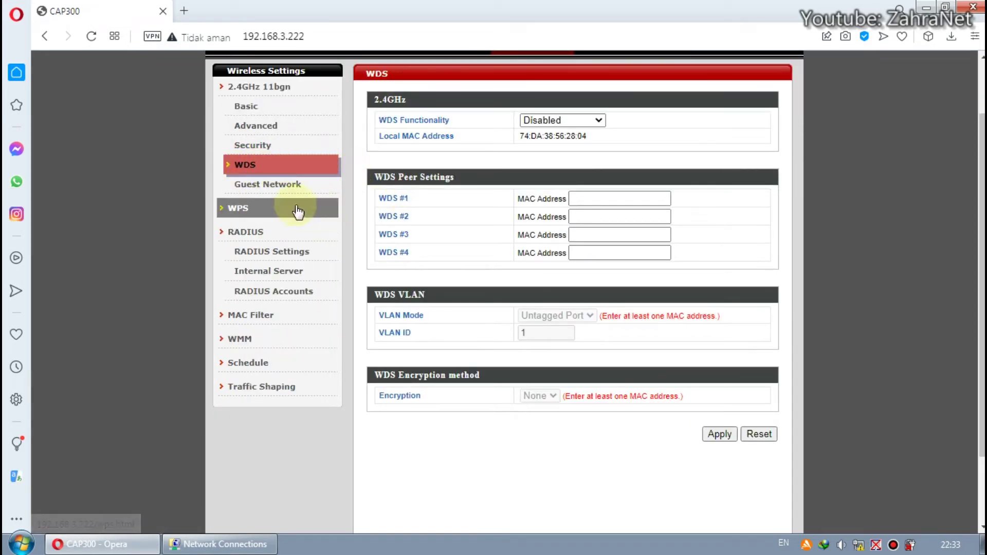
click(283, 189)
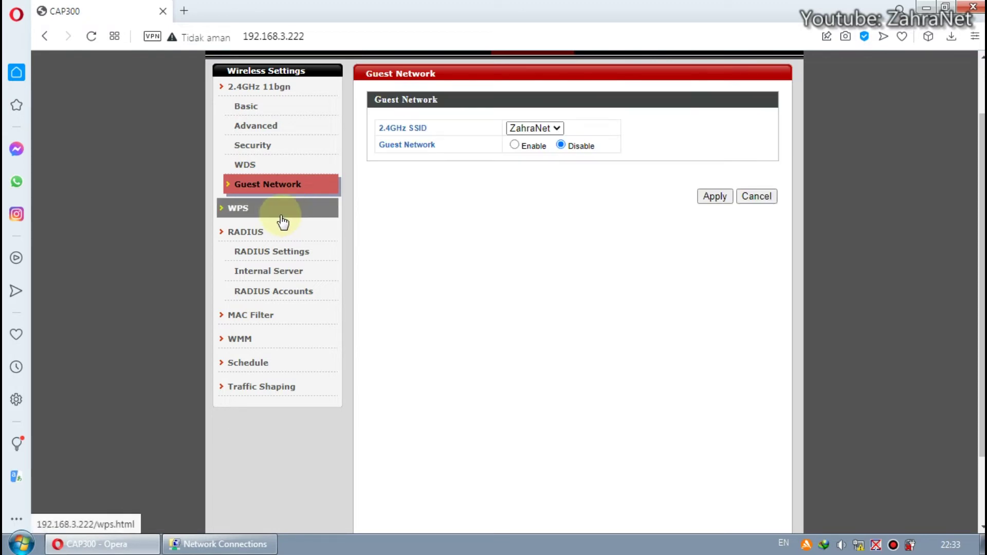
click(280, 212)
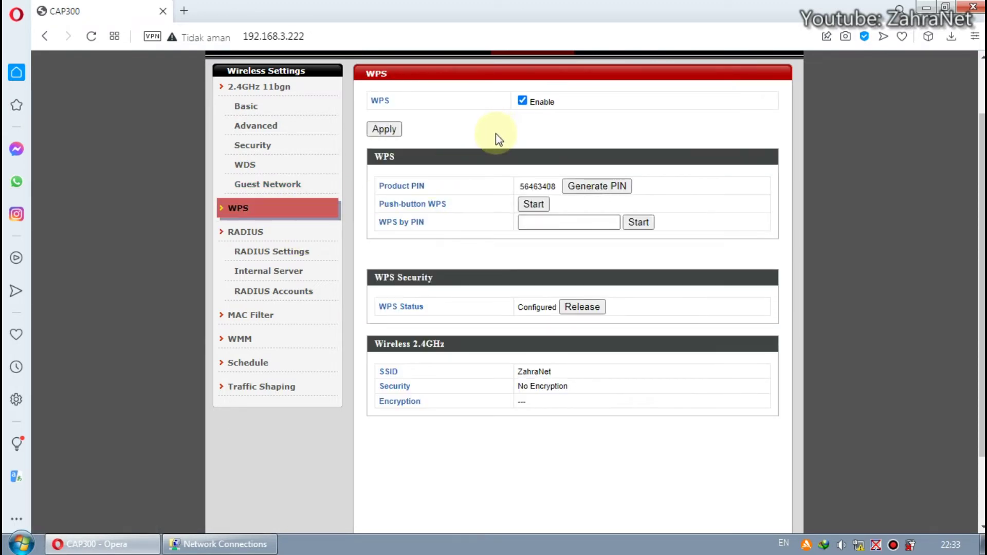
- Uncheck WPS Enable and apply, acknowledging that the setting takes effect immediately
click(522, 100)
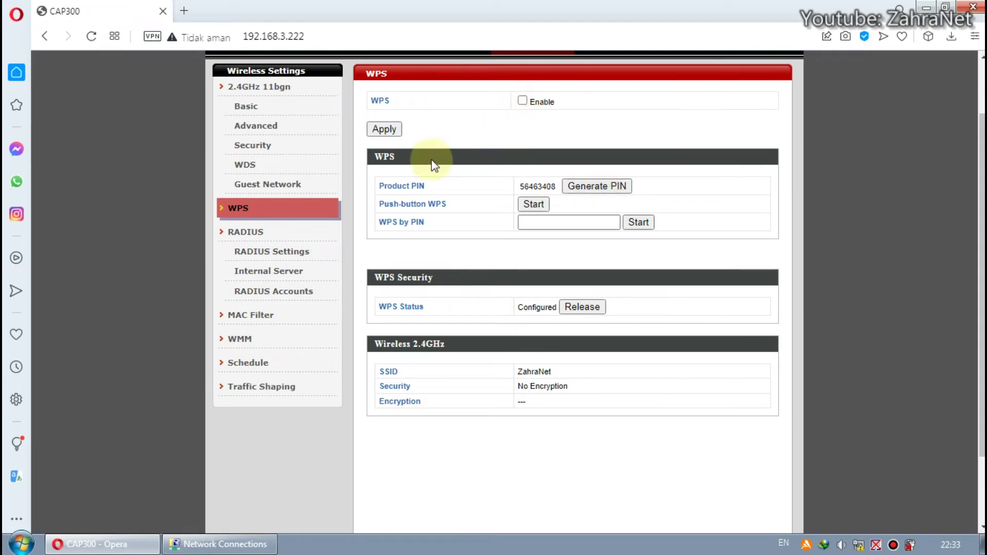
click(384, 129)
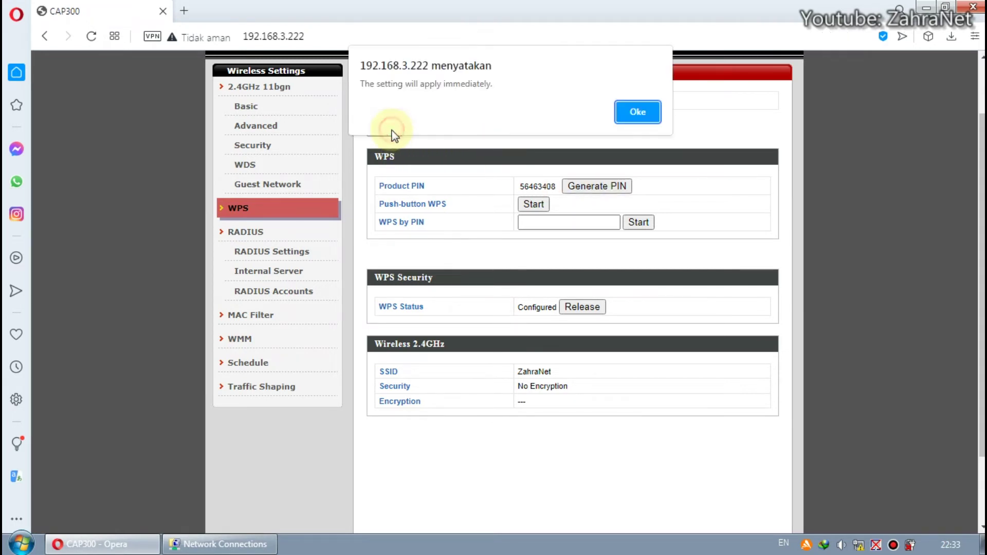
click(637, 111)
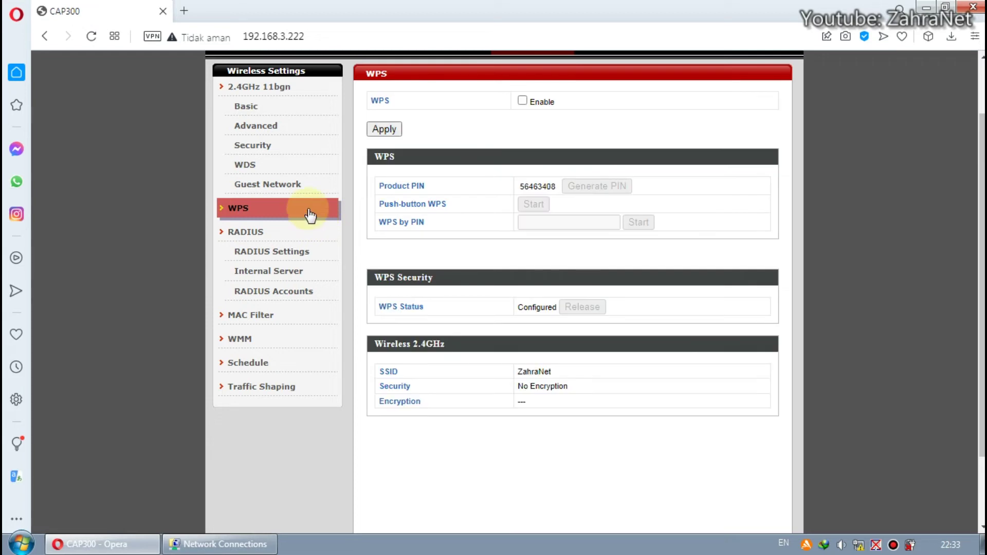
click(266, 232)
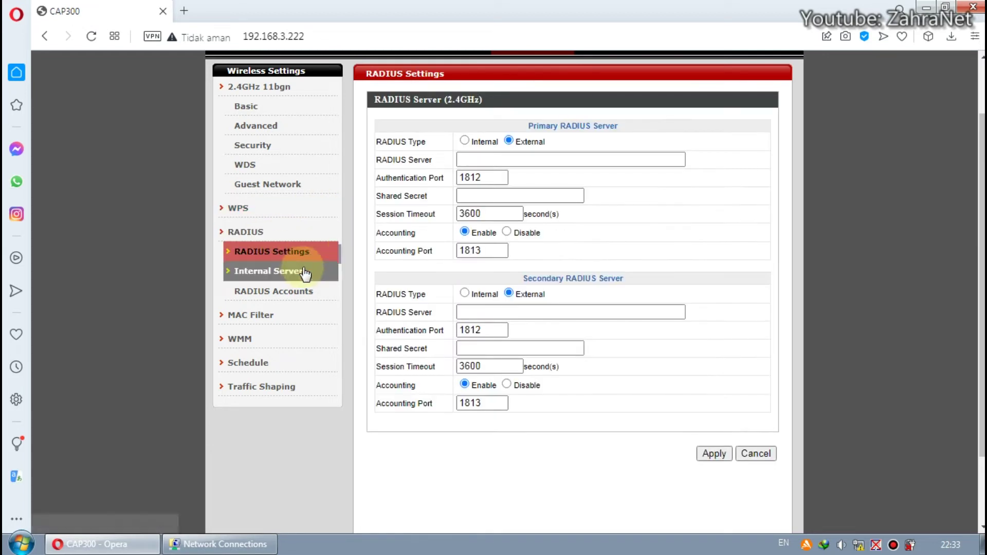
- Browse the internal RADIUS server, RADIUS accounts, MAC Filter and WMM pages
click(298, 284)
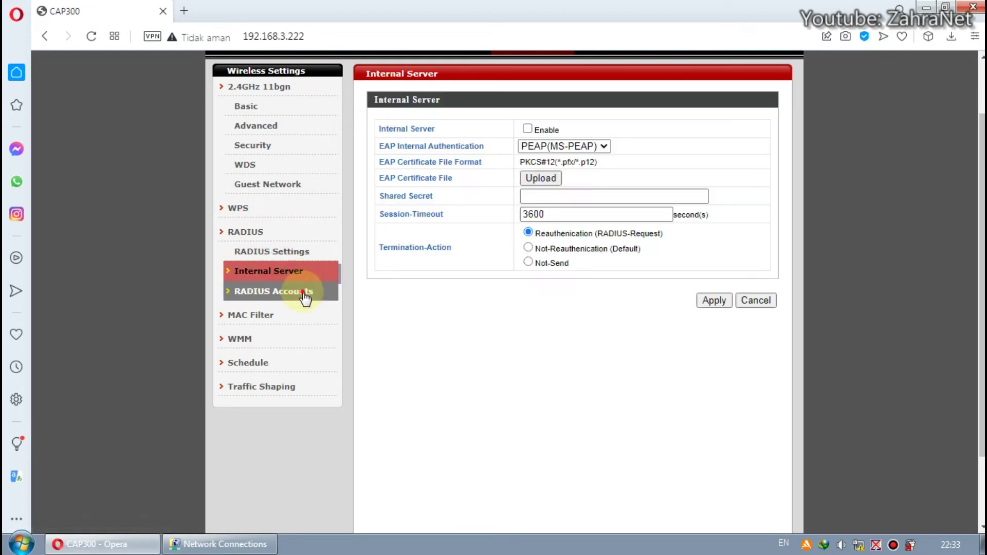
click(300, 292)
click(297, 314)
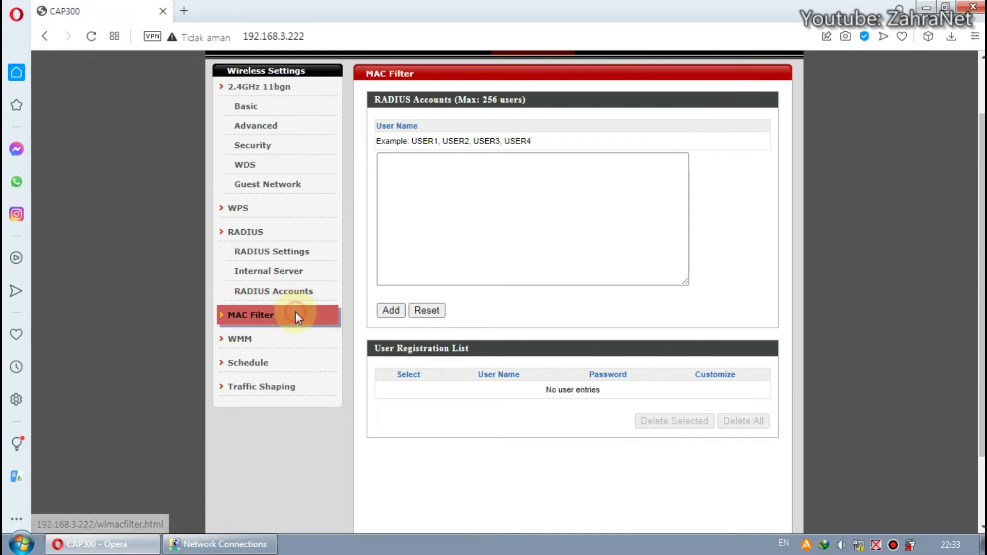
click(297, 342)
- Review the Schedule page, then the 2.4GHz Traffic Shaping page: shaping off, all SSIDs at 0 Mbps
scroll(348, 324, down, 1)
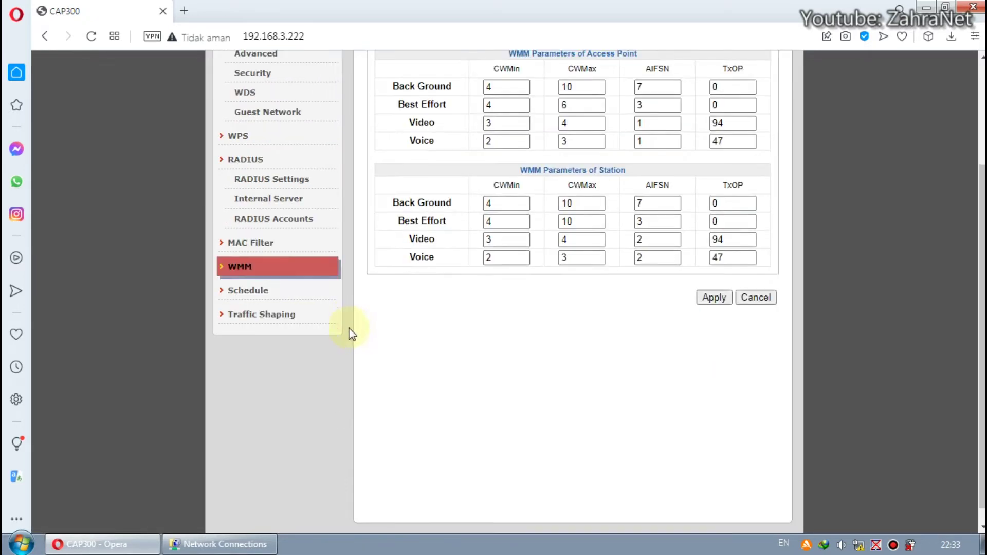
click(292, 297)
scroll(360, 314, up, 1)
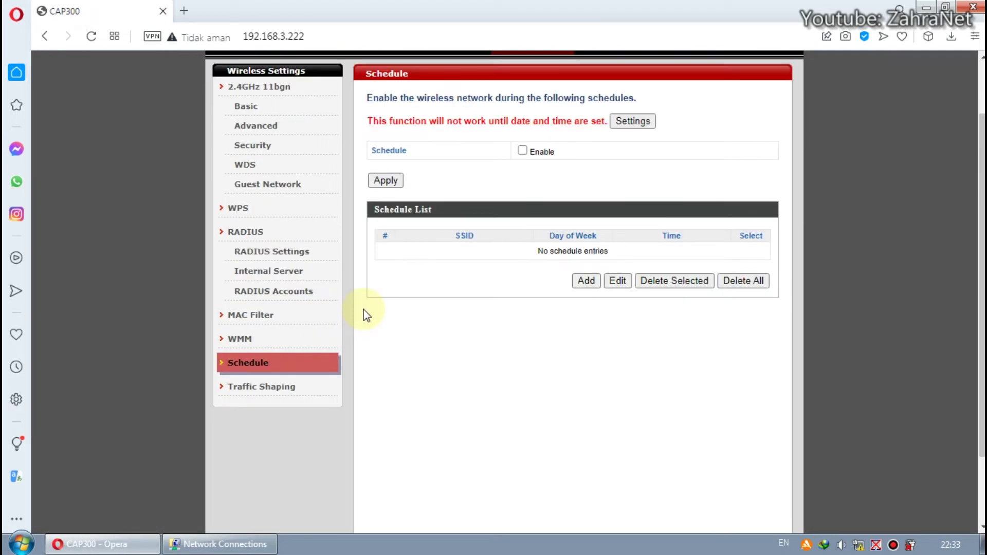
click(314, 393)
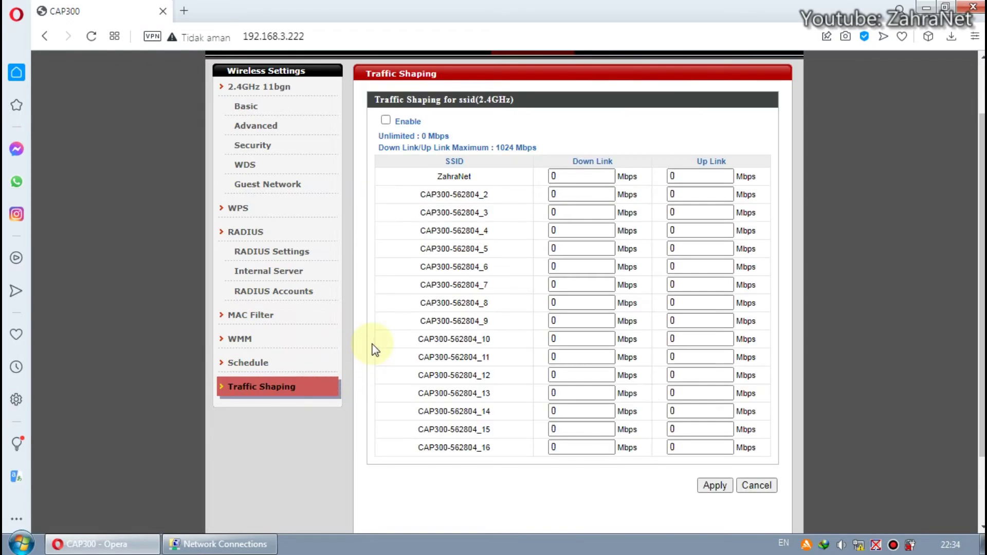
scroll(376, 343, down, 2)
scroll(377, 342, up, 3)
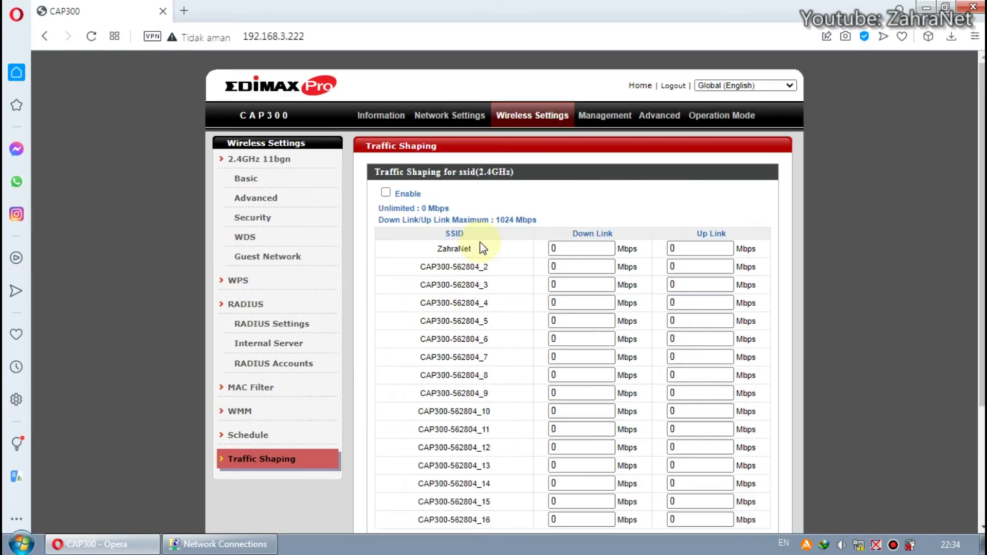
scroll(534, 209, down, 3)
scroll(558, 210, up, 3)
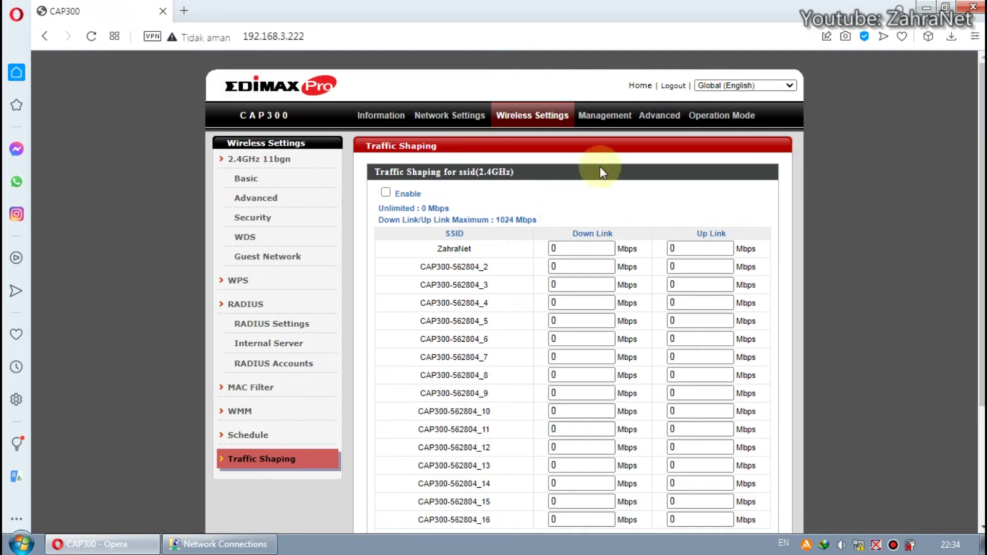
- On the Management admin page, clear the administrator password and confirm password fields
click(606, 117)
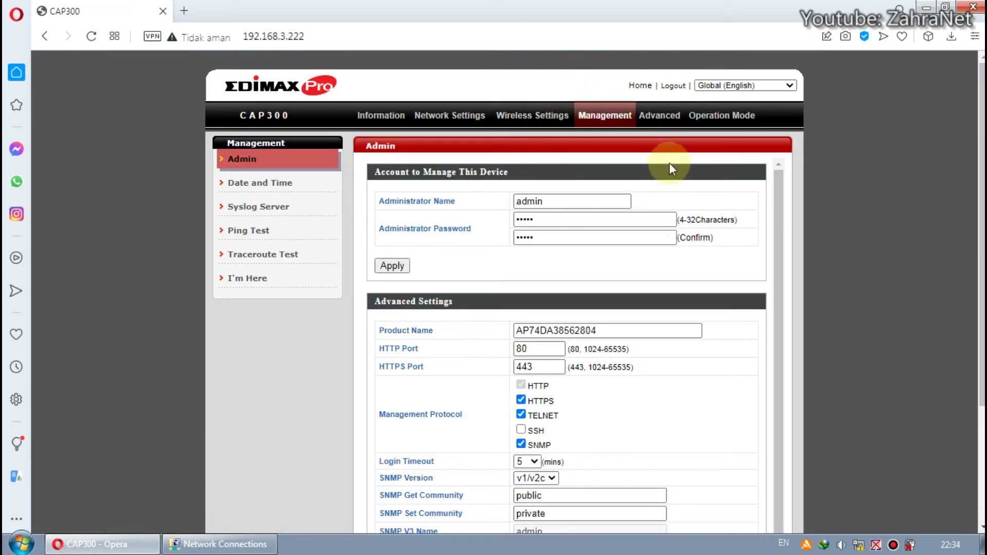
drag(588, 220, 478, 228)
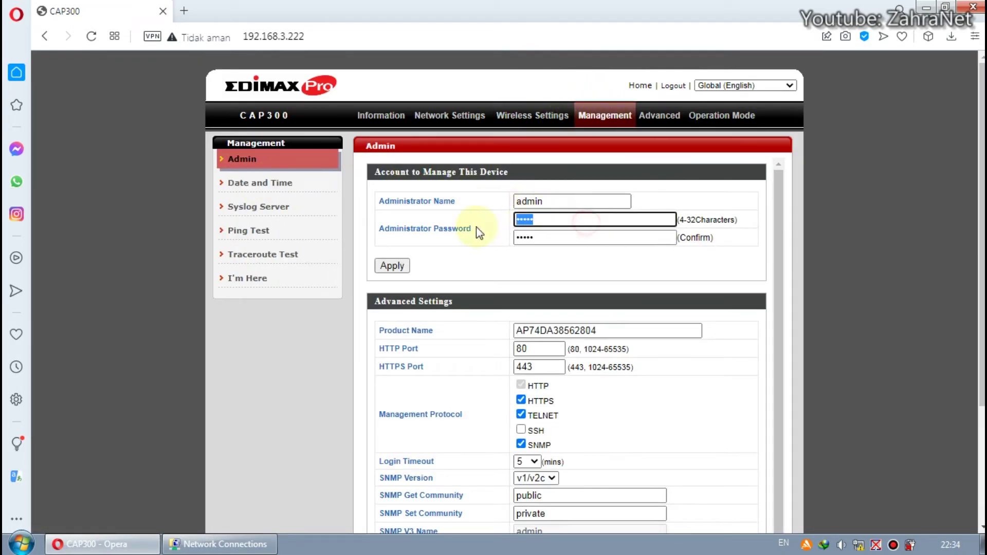
drag(595, 238, 483, 246)
drag(562, 220, 510, 217)
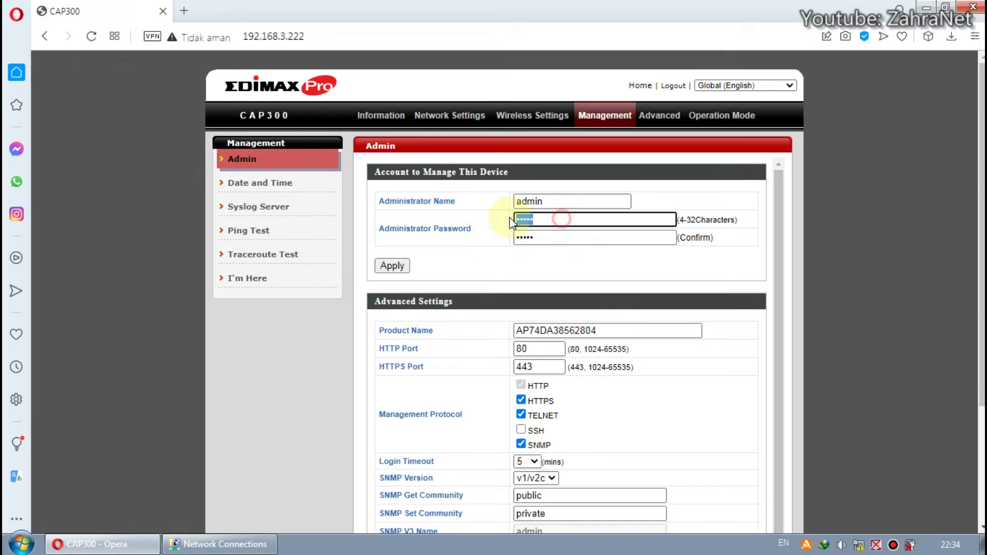
key(BackSpace)
double_click(556, 237)
key(BackSpace)
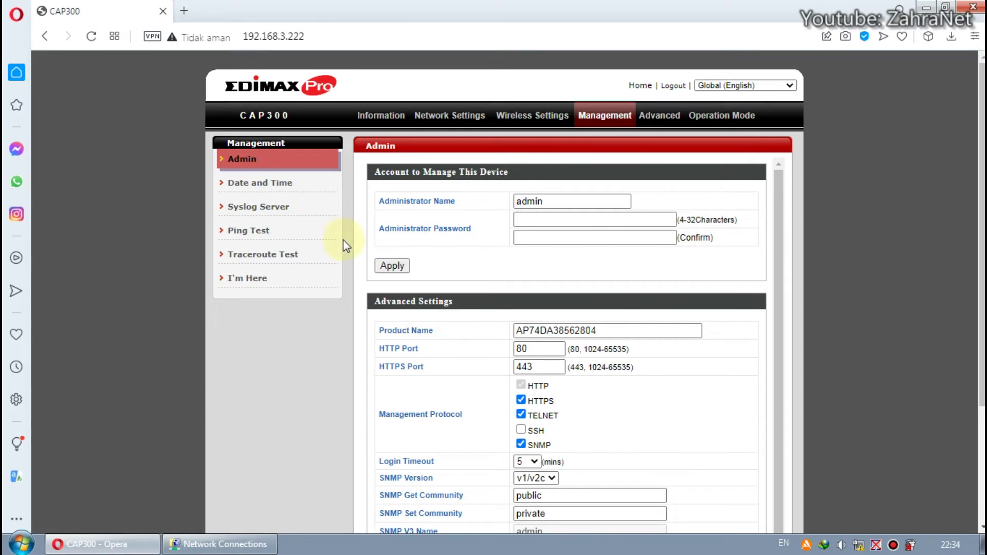
- Reload the Admin page to discard the cleared passwords and review advanced settings, keeping SNMP v1/v2c
click(262, 159)
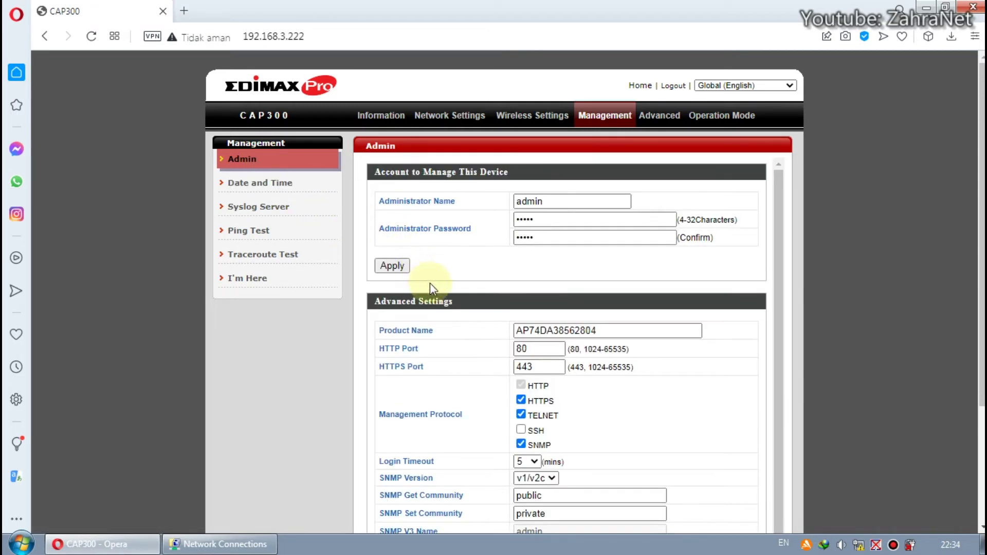
scroll(442, 293, down, 1)
scroll(541, 419, down, 3)
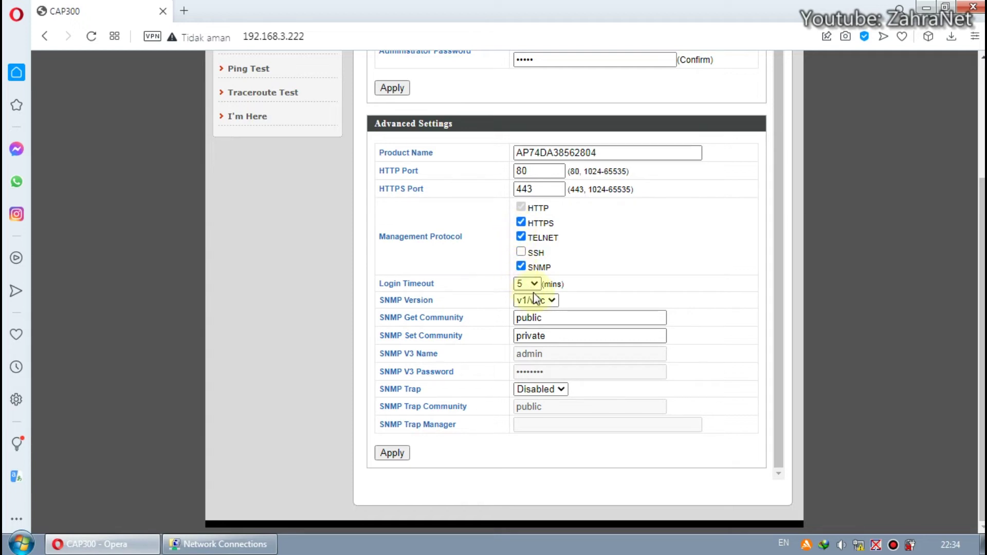
click(548, 303)
click(553, 312)
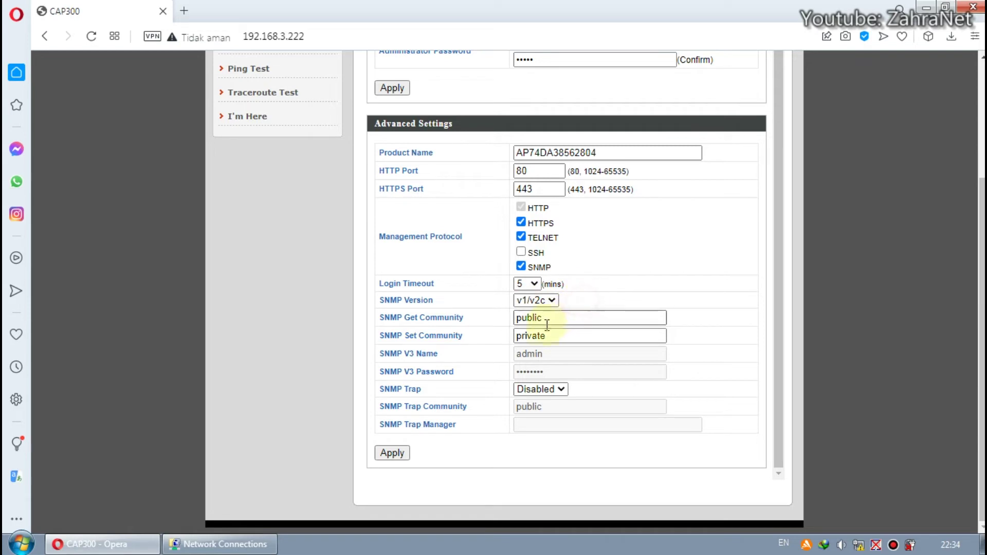
scroll(589, 340, up, 4)
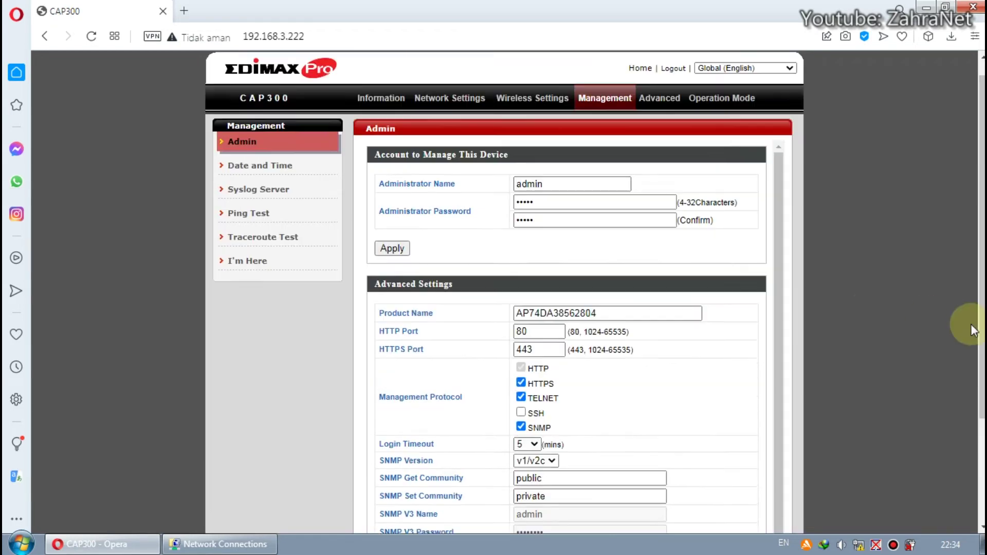
- Look over the Management date and time settings page
click(288, 188)
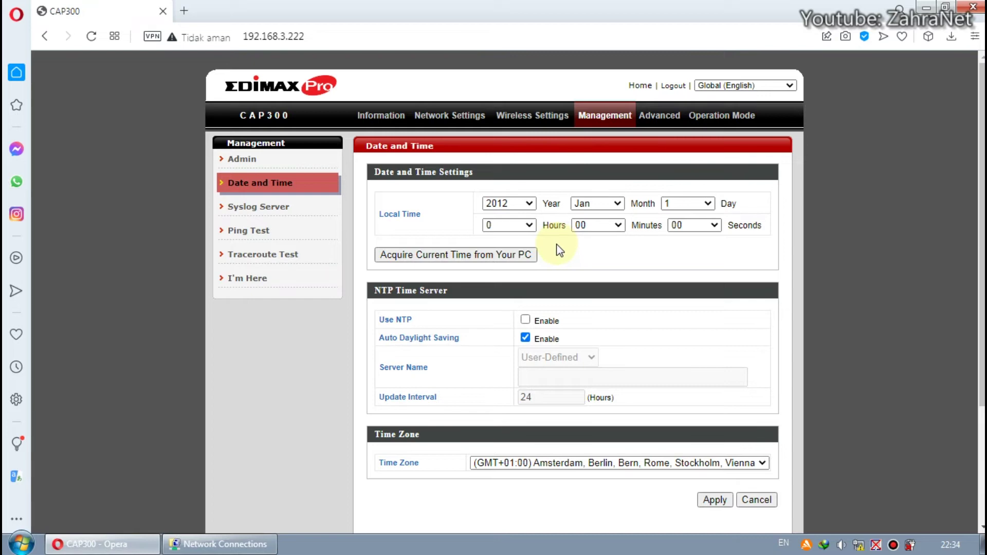
scroll(558, 250, down, 2)
scroll(463, 268, up, 2)
scroll(465, 271, down, 2)
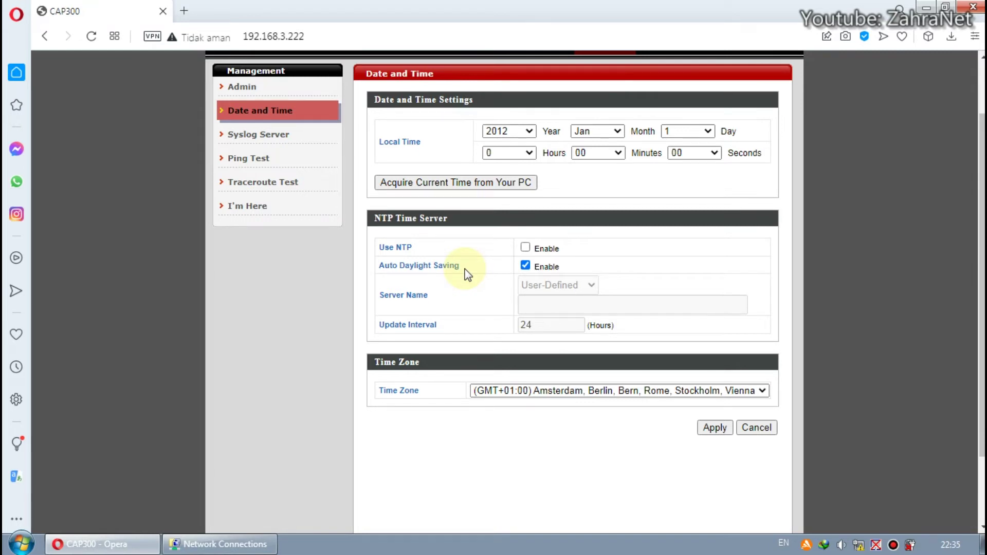
scroll(465, 270, up, 2)
- Browse the syslog server, Ping Test and Traceroute Test pages, ending on I'm Here
click(274, 206)
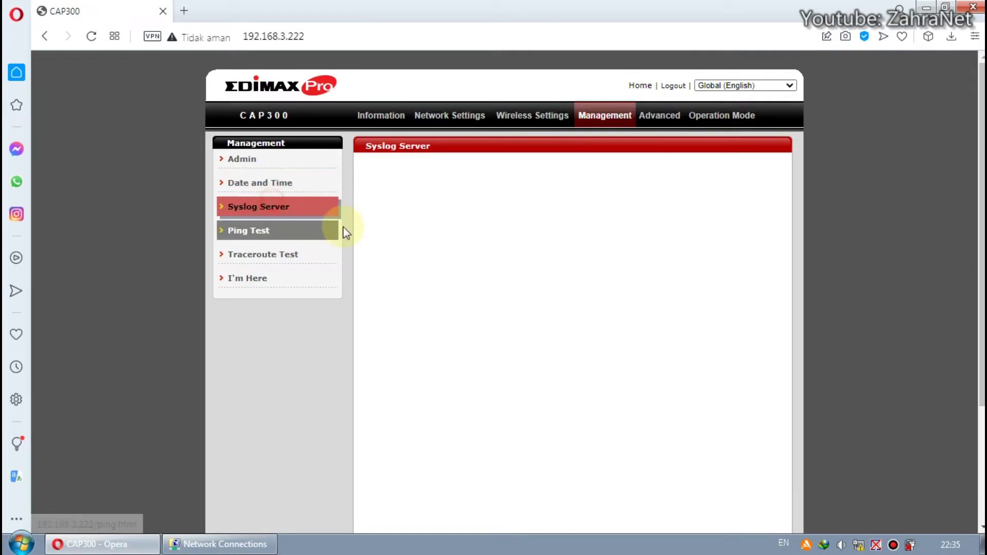
click(310, 236)
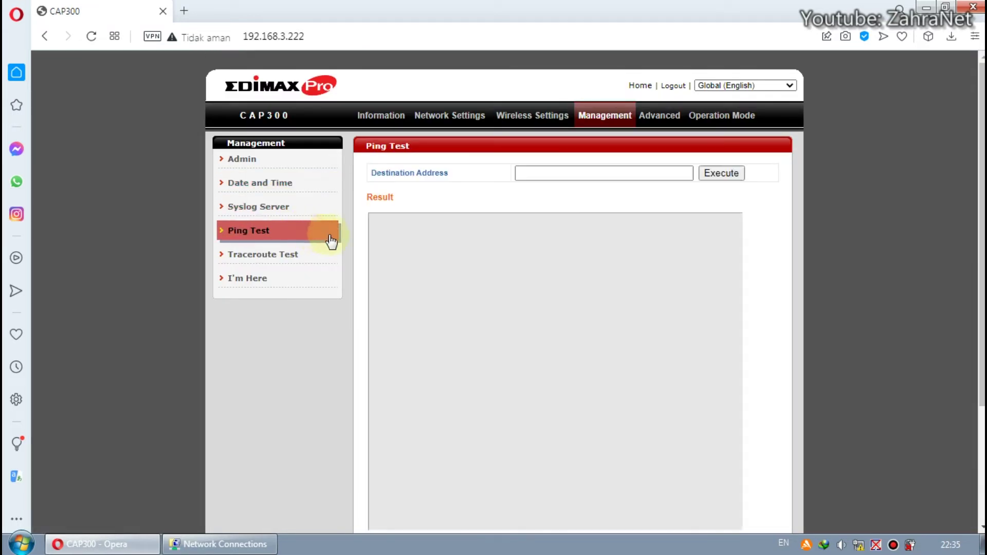
click(304, 257)
scroll(354, 303, down, 3)
scroll(352, 303, up, 3)
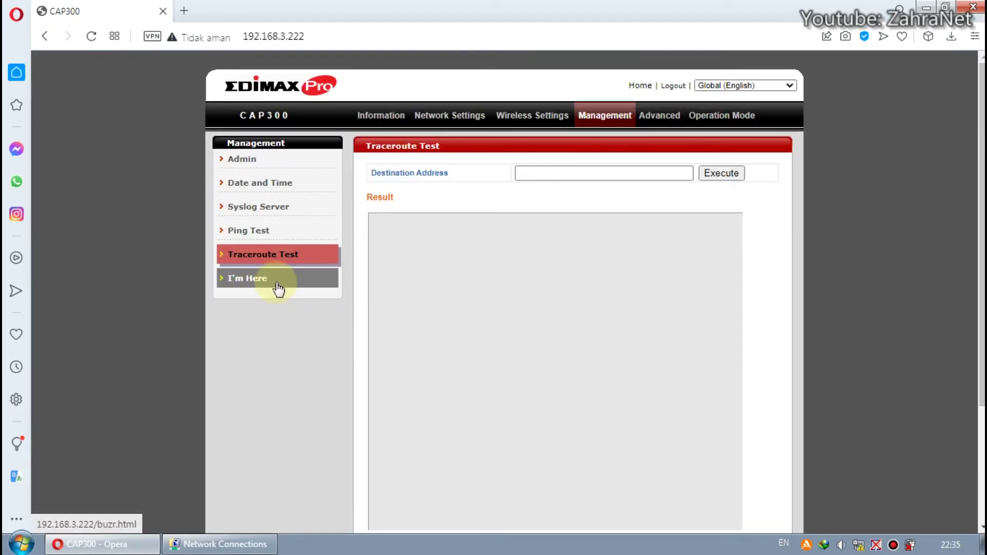
click(276, 281)
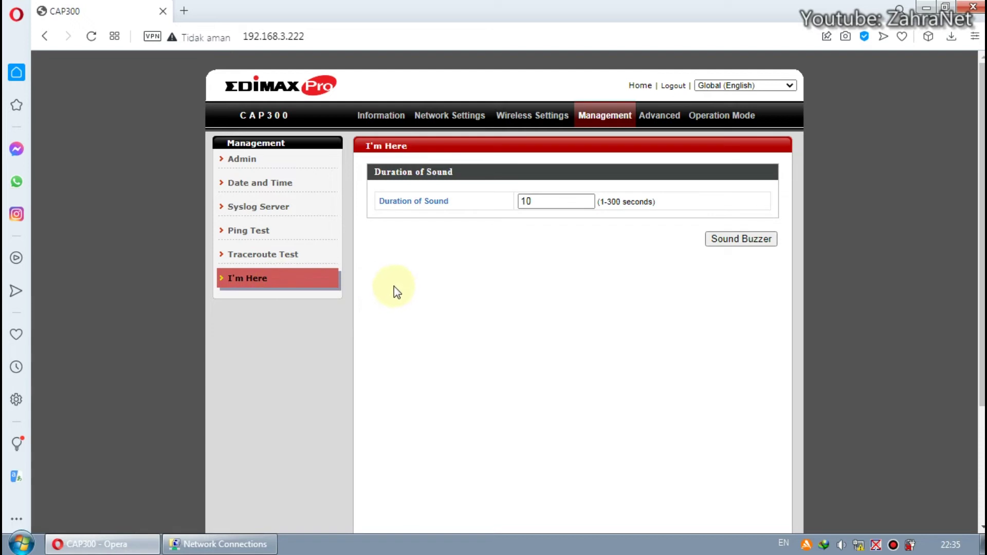
- Change the I'm Here sound duration from 10 to 1 second and sound the buzzer
double_click(541, 202)
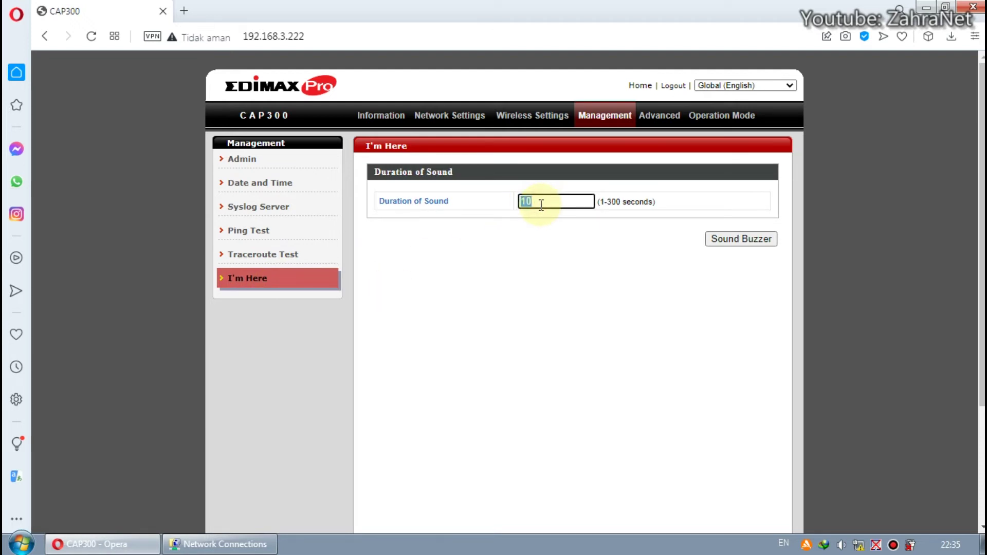
text(1)
click(643, 214)
drag(621, 204, 672, 203)
click(674, 205)
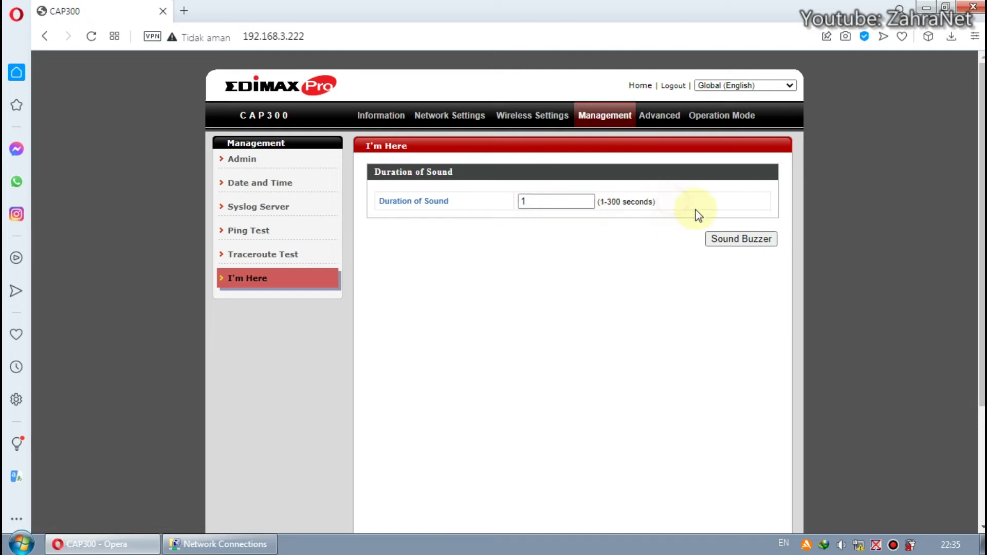
click(738, 239)
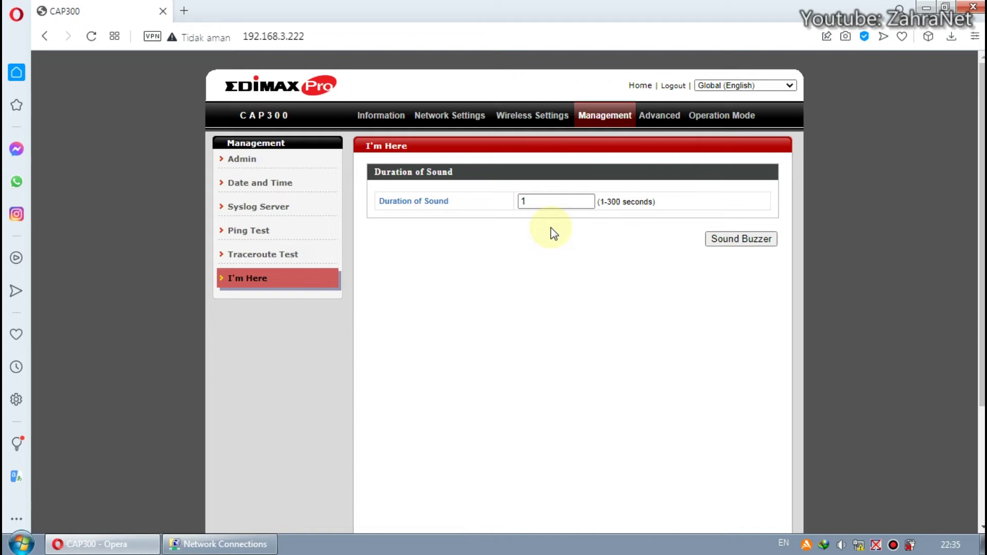
click(530, 201)
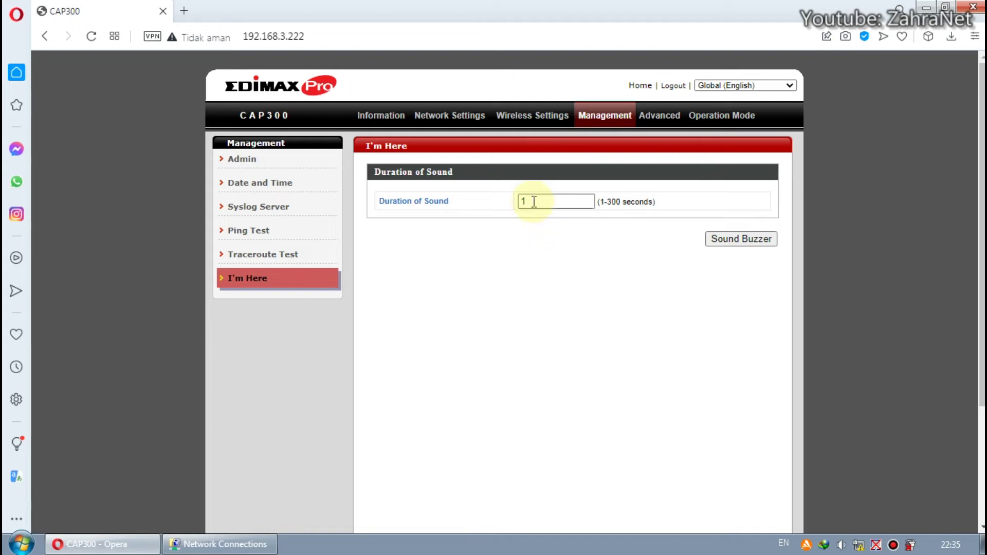
click(698, 297)
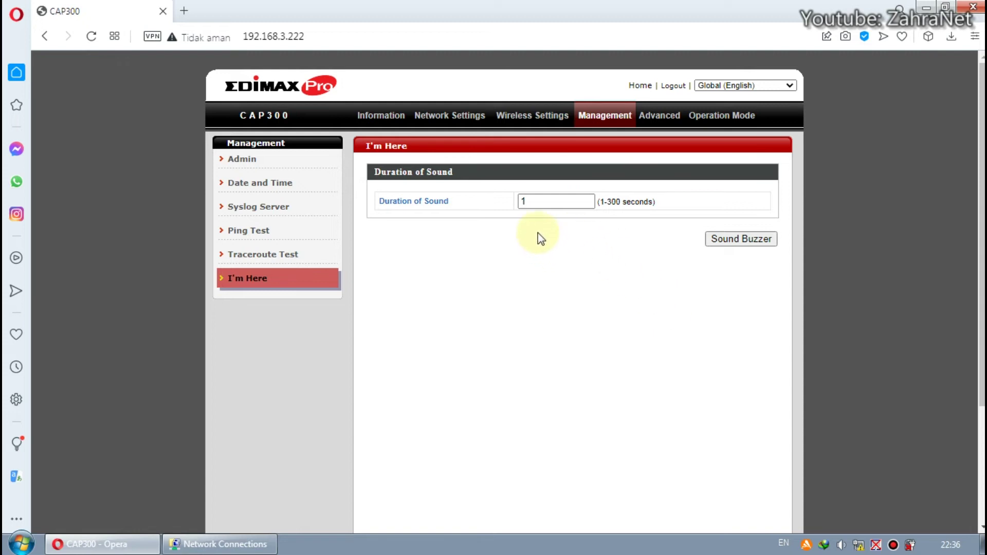
click(554, 200)
click(682, 207)
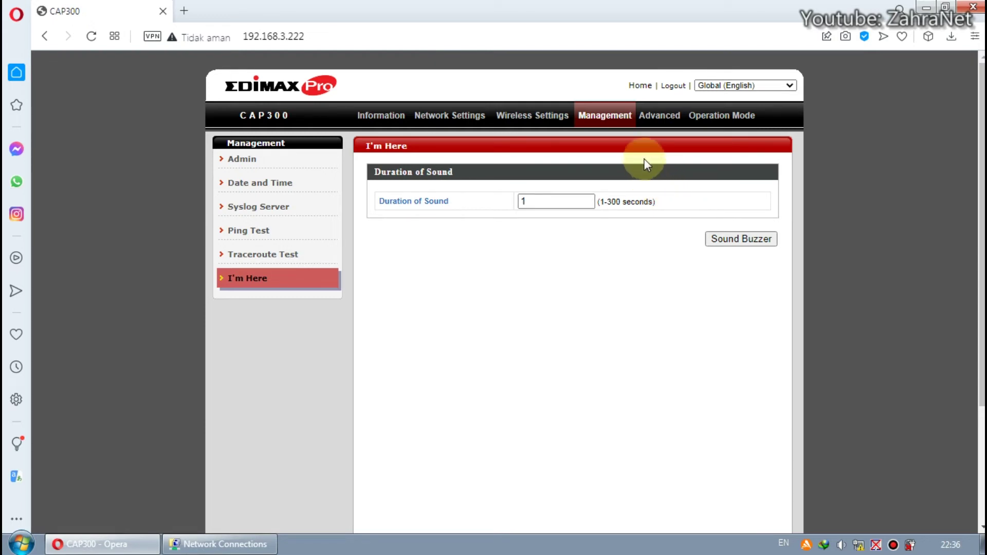
- Log in to the Advanced section as admin with the account password and open Update Firmware
click(654, 122)
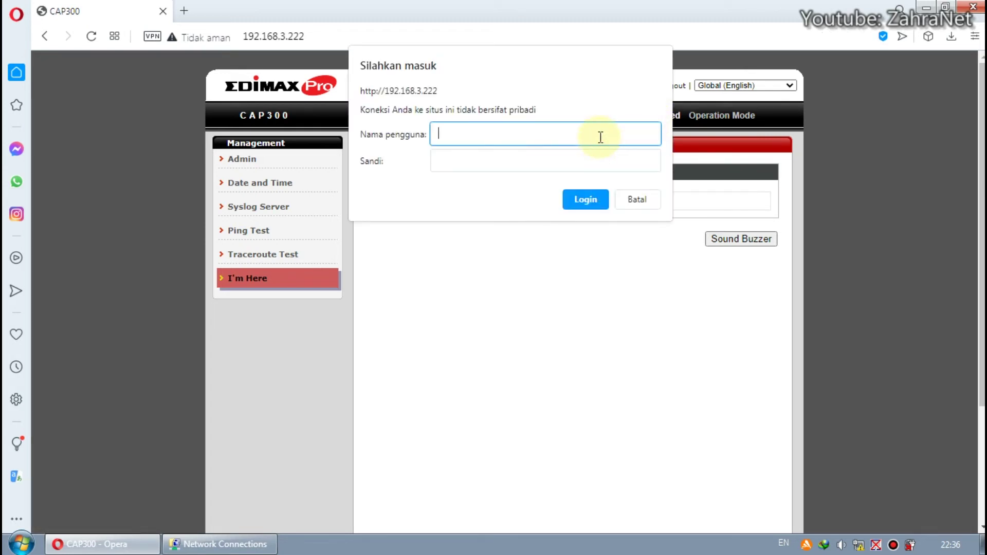
text(admin)
key(Tab)
text(1234)
click(576, 200)
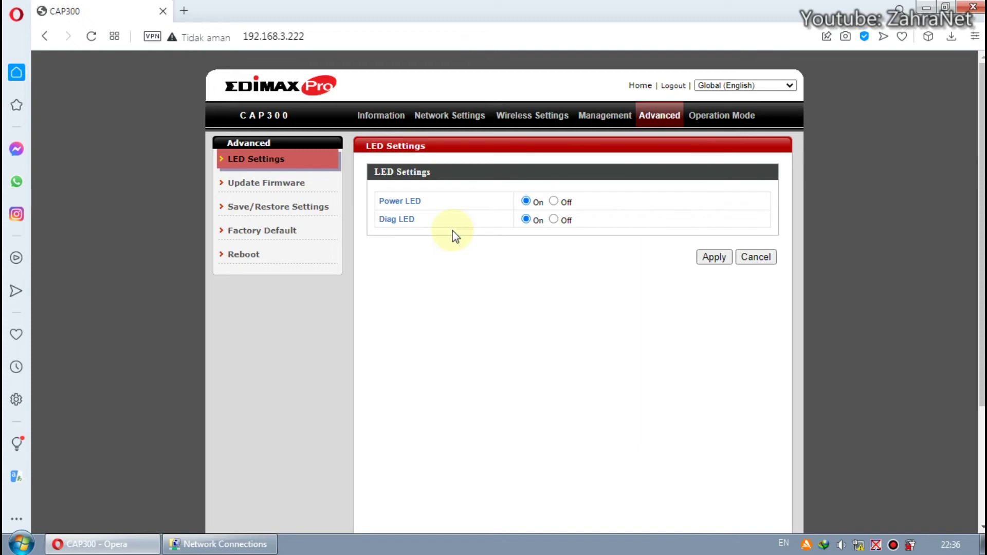
click(263, 185)
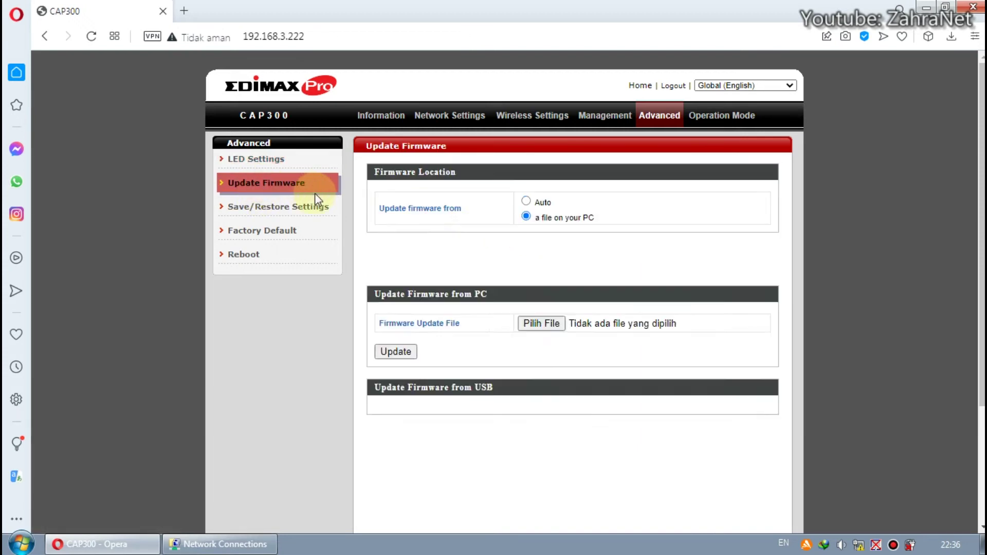
- Switch firmware updates to Auto, note current version 2.3.0, then go to Save/Restore Settings
click(526, 201)
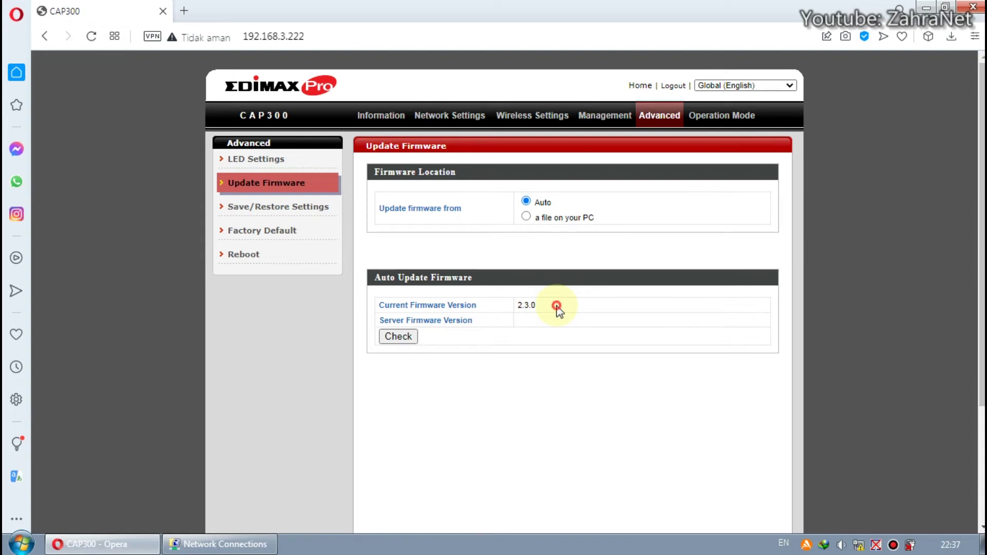
double_click(557, 309)
click(573, 307)
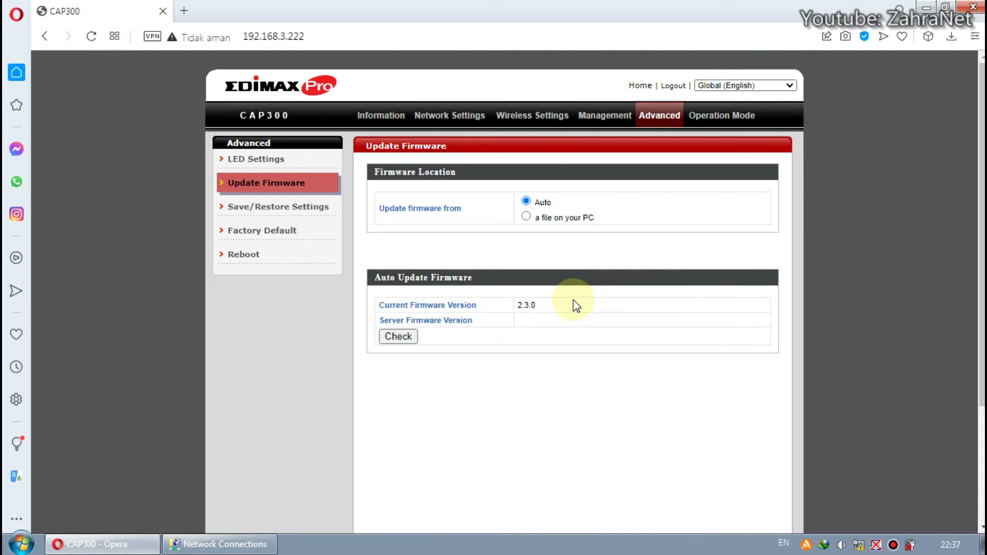
double_click(547, 309)
click(525, 307)
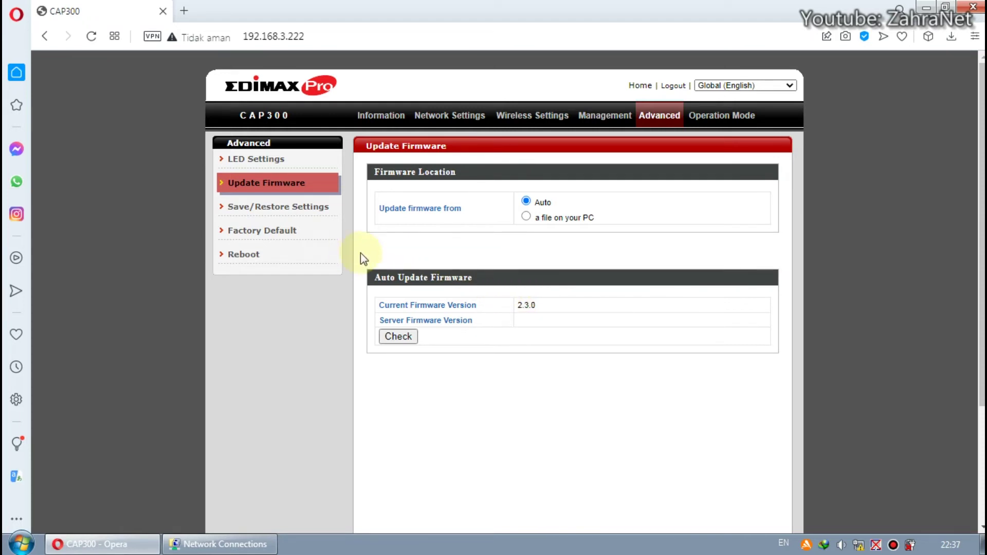
click(291, 211)
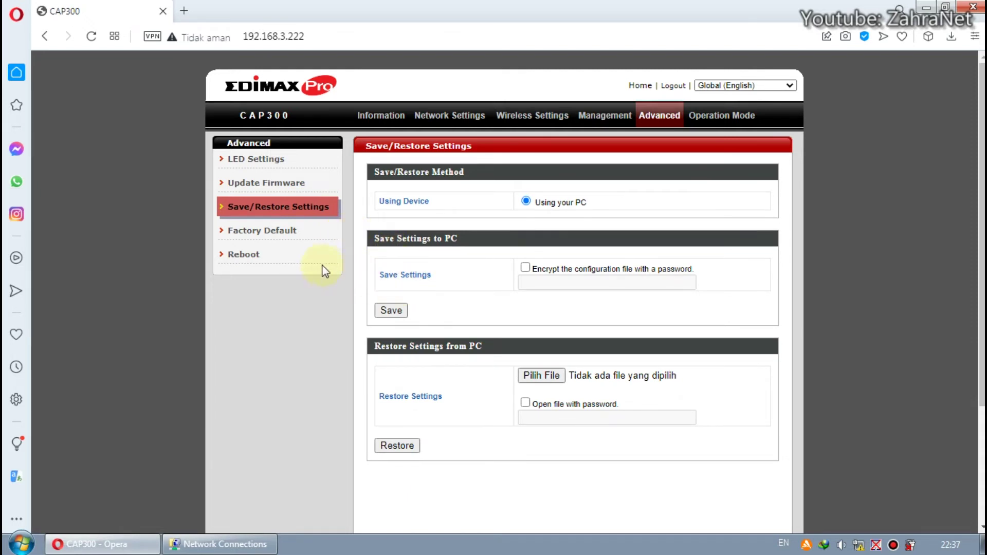
- View the Factory Default and Reboot pages, then the Operation Mode page showing AP Mode
click(290, 242)
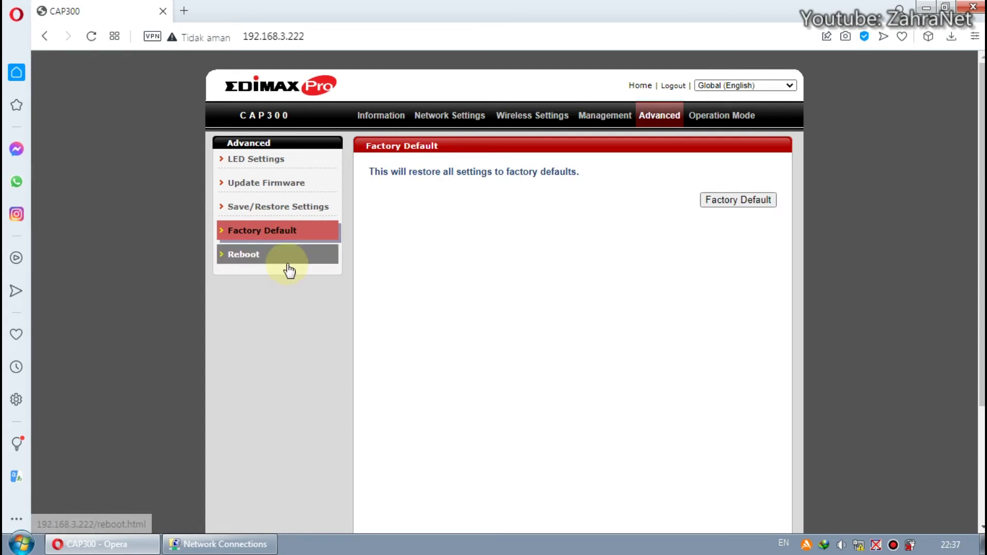
click(286, 265)
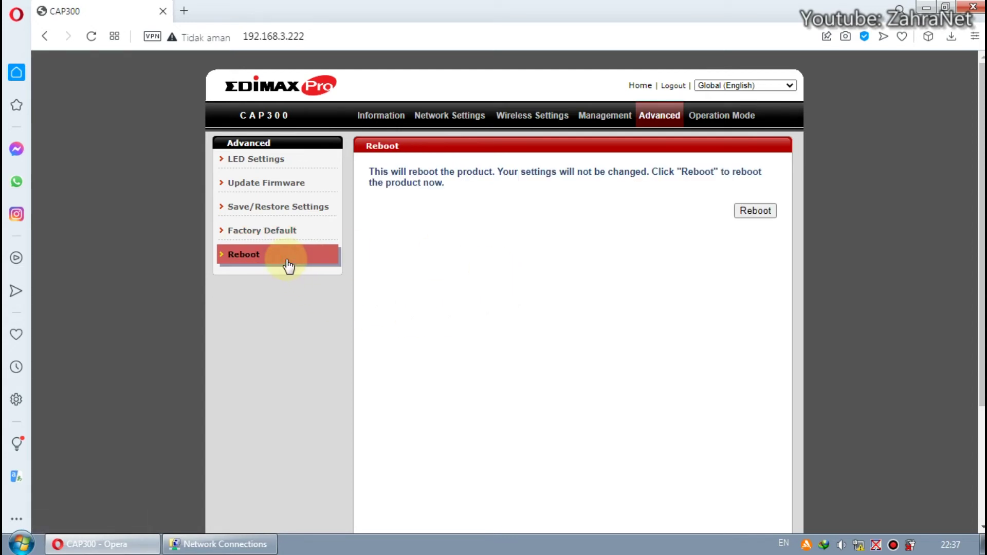
click(722, 126)
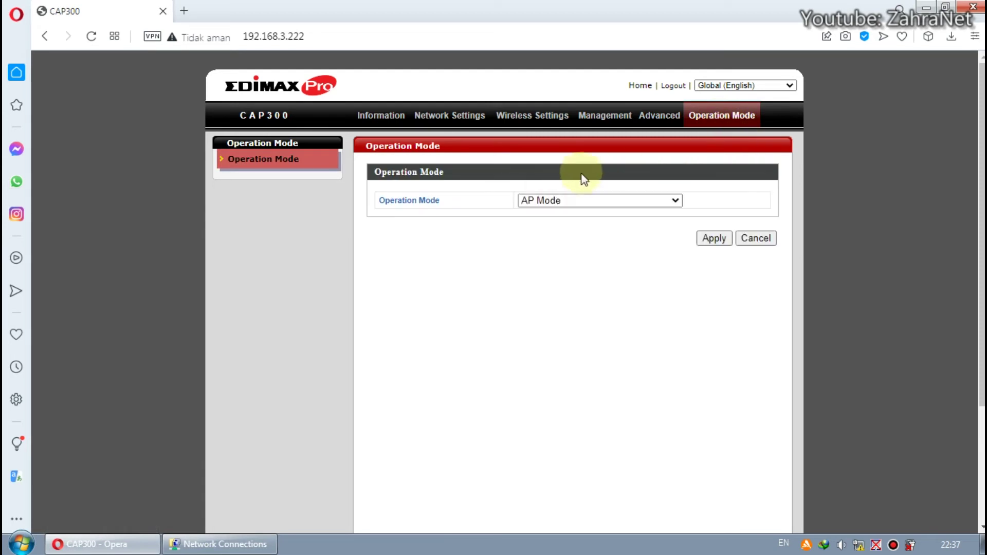
- Check the operation mode list, keep AP Mode, and return to the Advanced LED Settings page
click(643, 202)
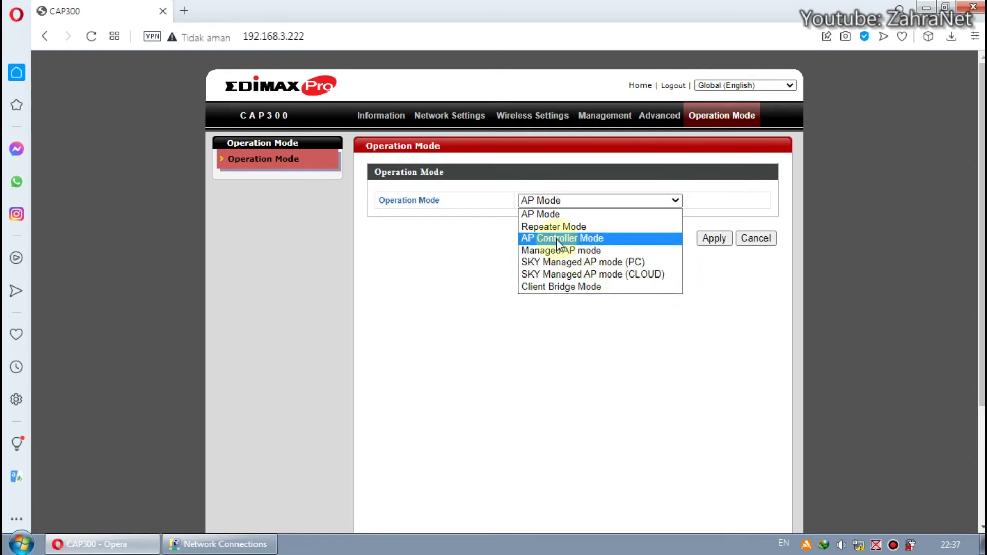
click(723, 289)
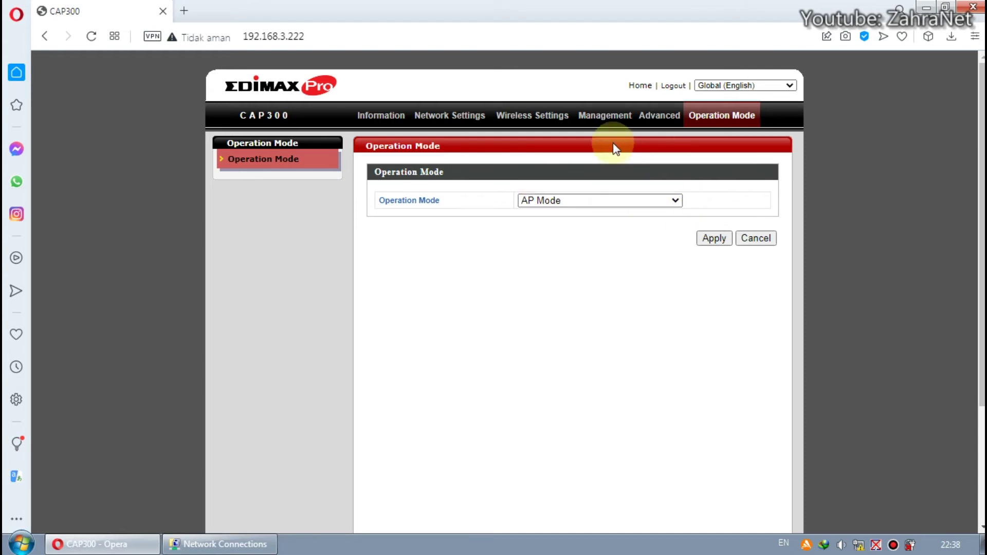
click(663, 116)
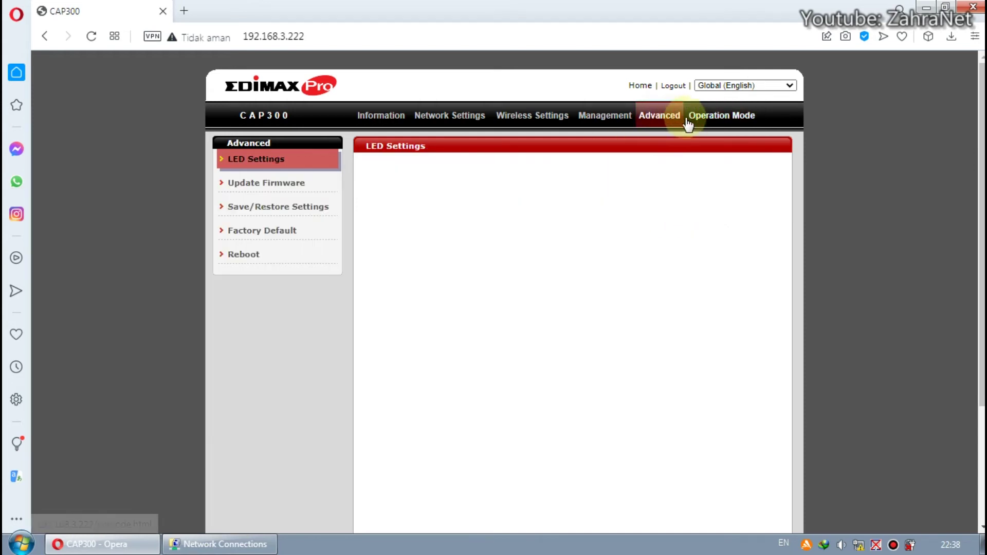
- Reboot the access point from the Advanced Reboot page and confirm both prompts
click(294, 260)
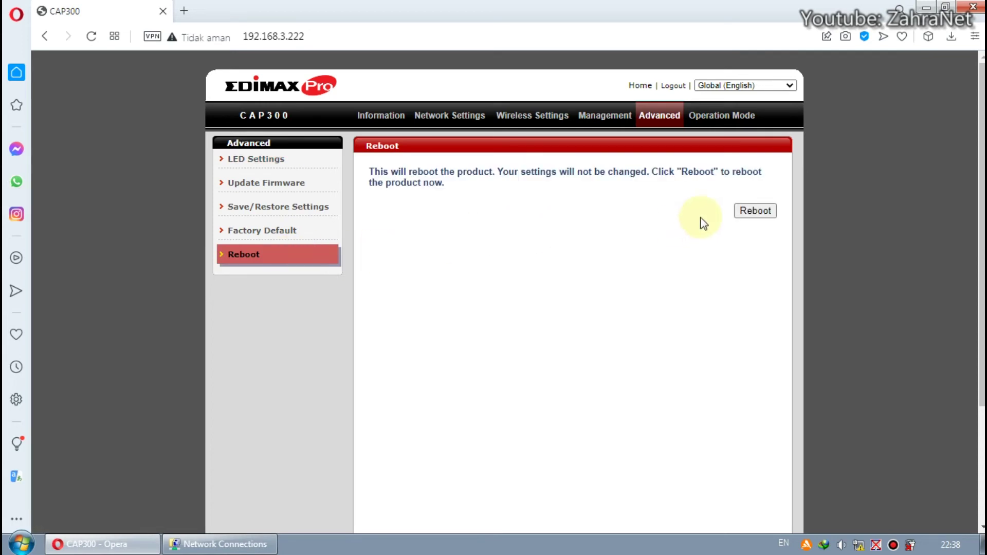
click(754, 210)
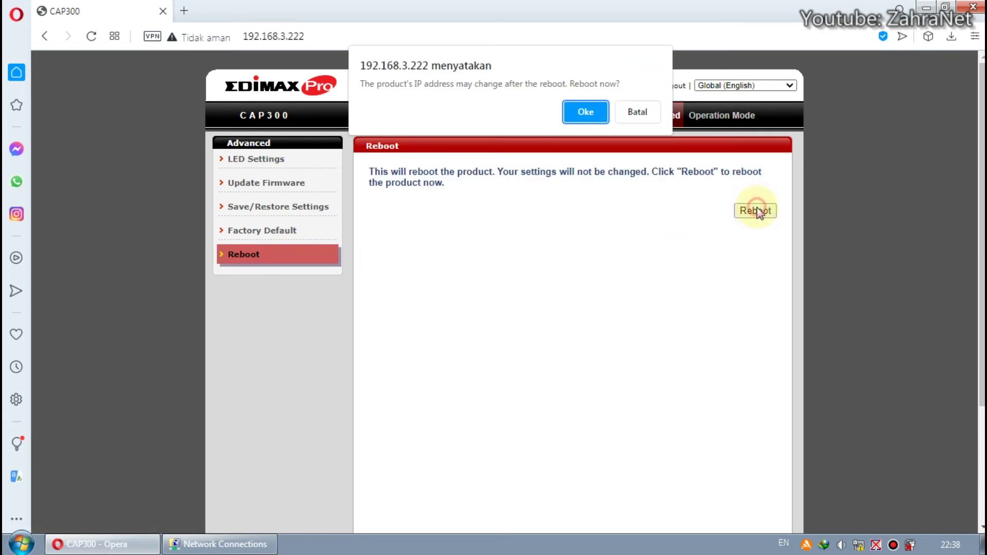
click(581, 116)
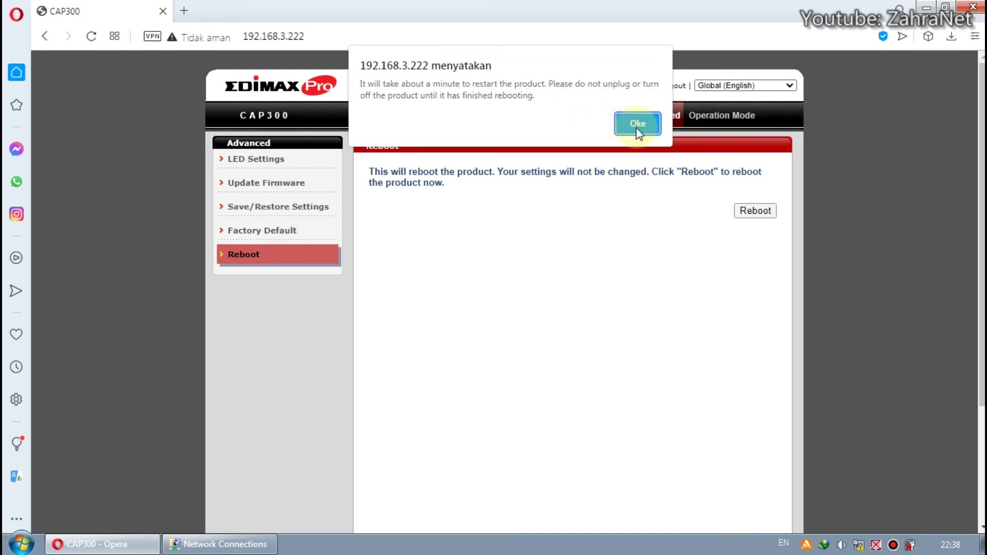
click(637, 126)
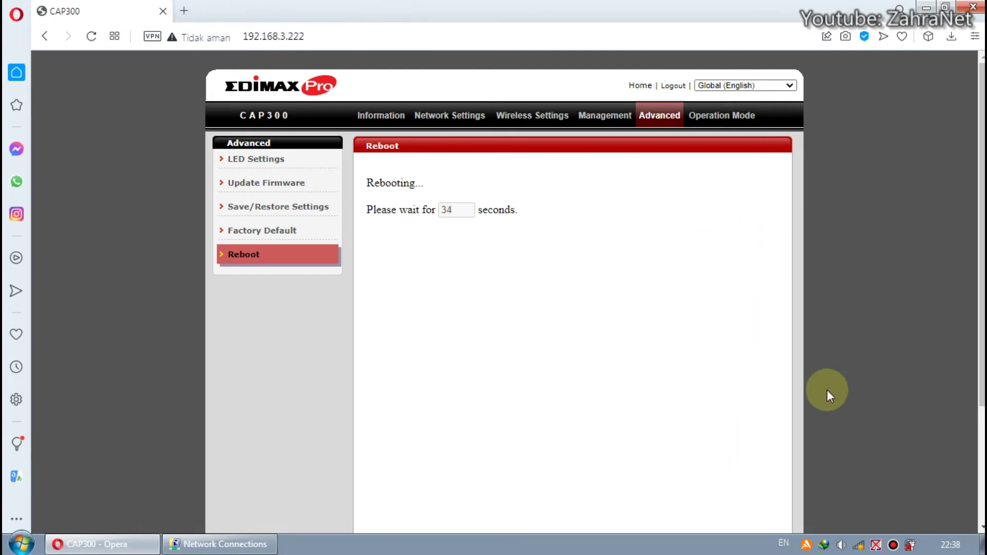
- Connect the laptop to the ZahraNet wireless network from the tray network list
click(858, 544)
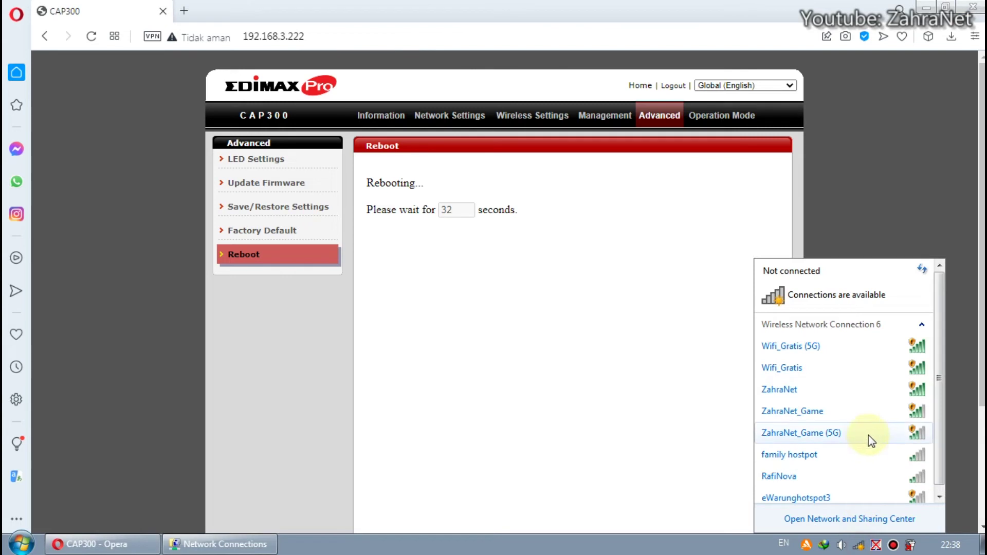
click(850, 384)
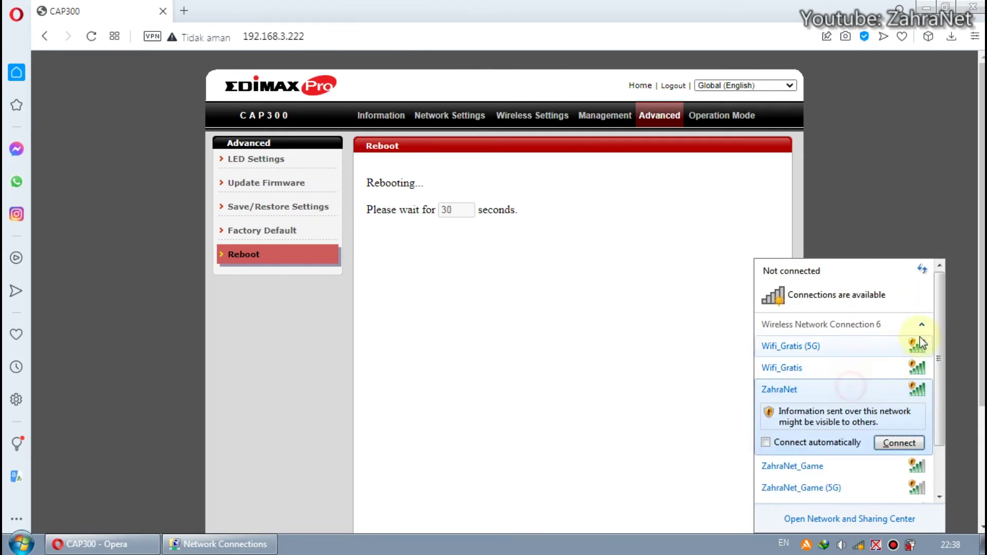
click(921, 268)
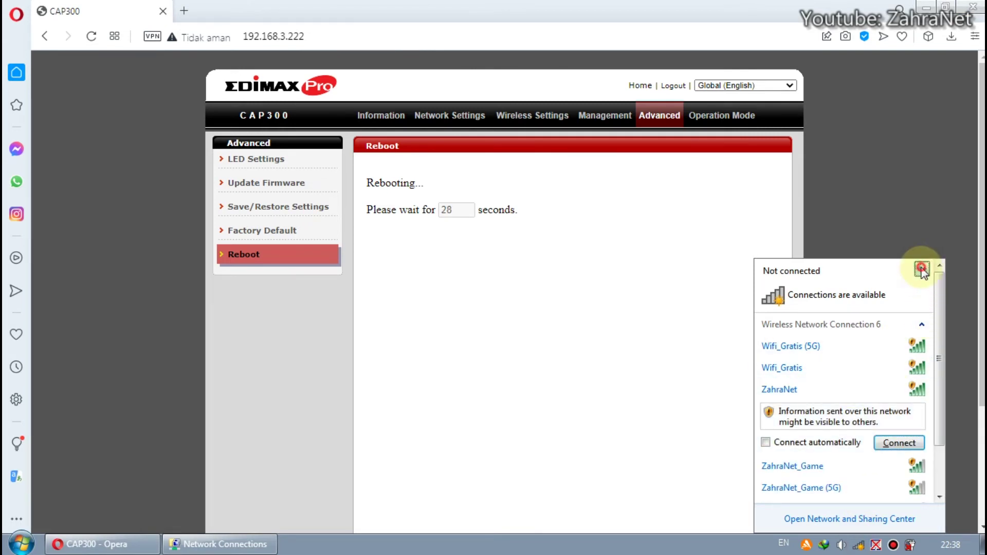
scroll(940, 347, down, 1)
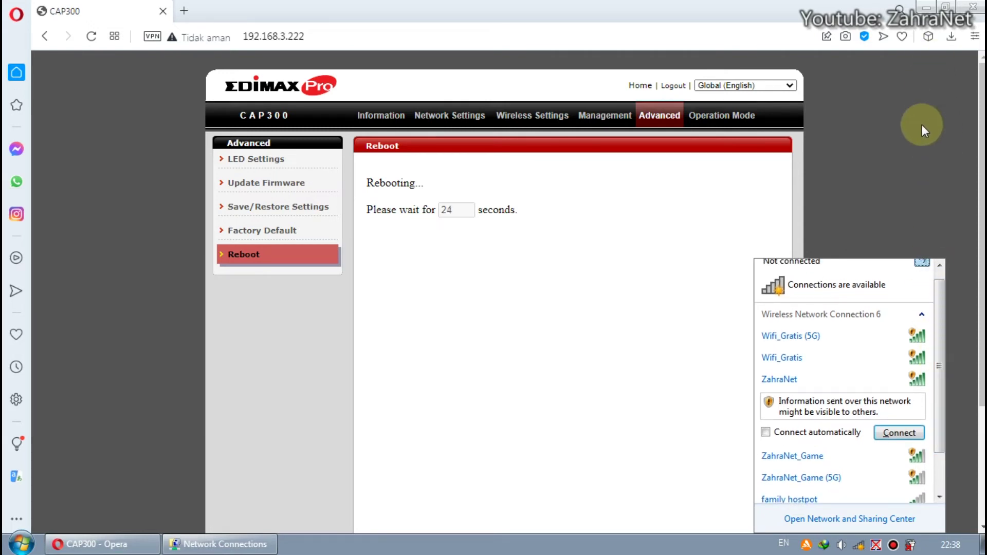
scroll(933, 298, up, 1)
scroll(920, 334, down, 3)
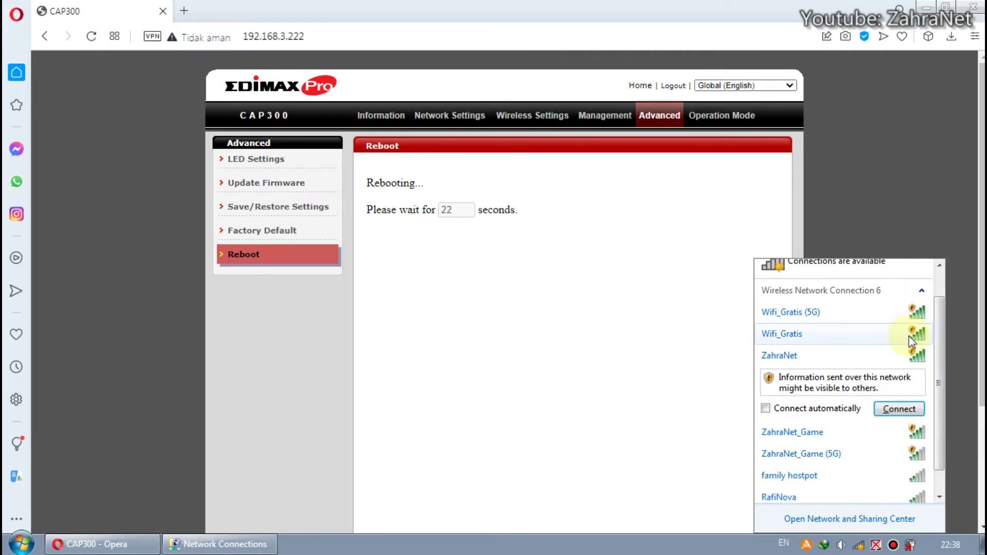
click(899, 408)
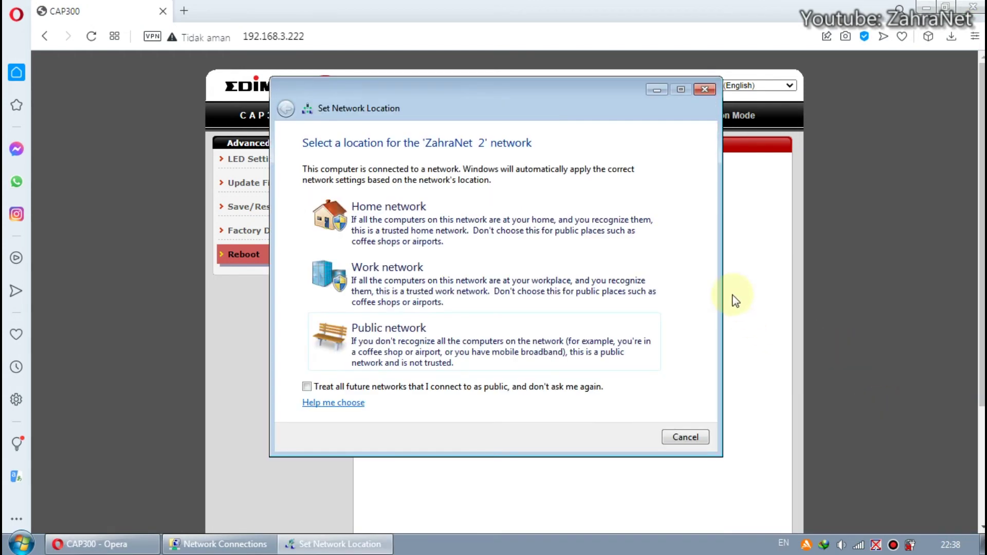
- Set ZahraNet as a Public network, check the tray connection, and minimize Opera
click(537, 339)
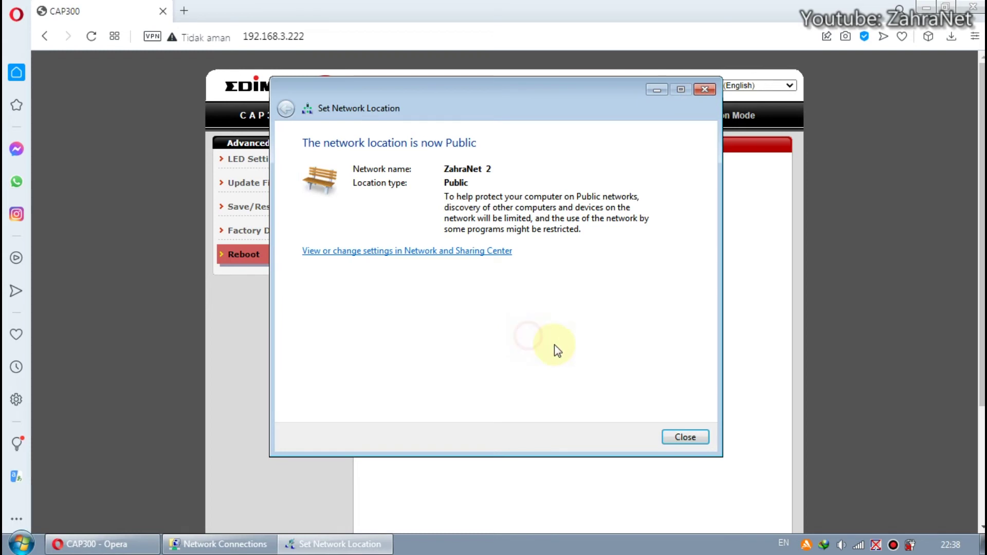
click(686, 437)
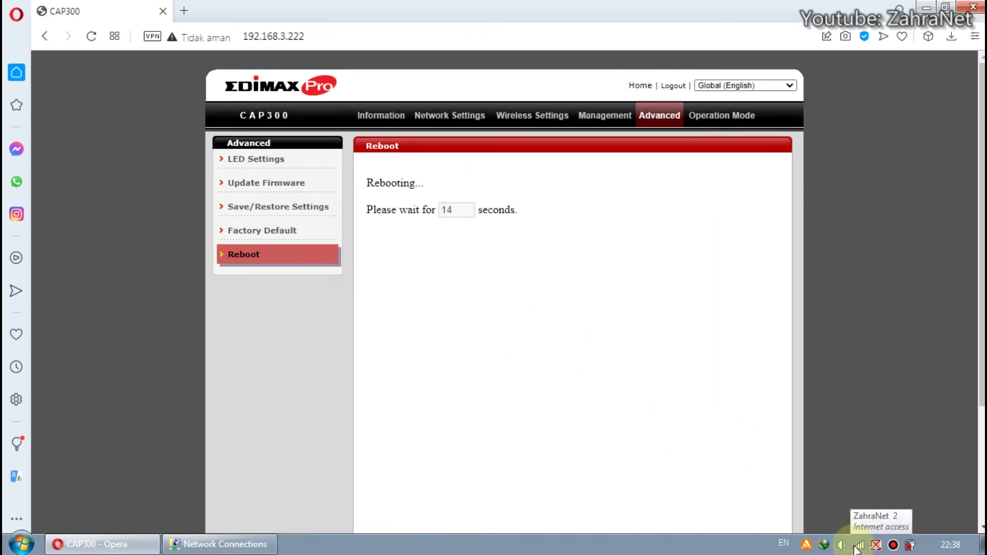
click(858, 545)
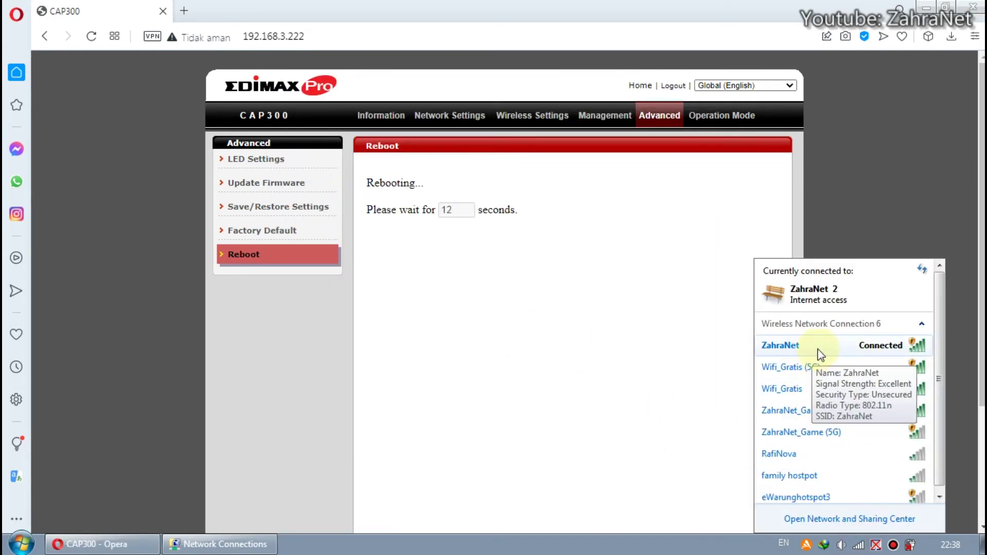
click(231, 11)
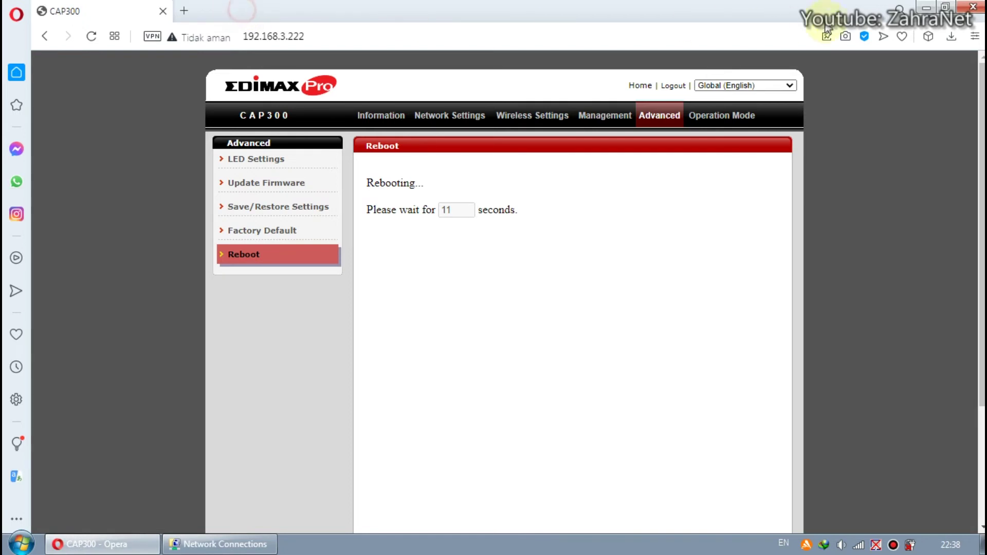
click(928, 7)
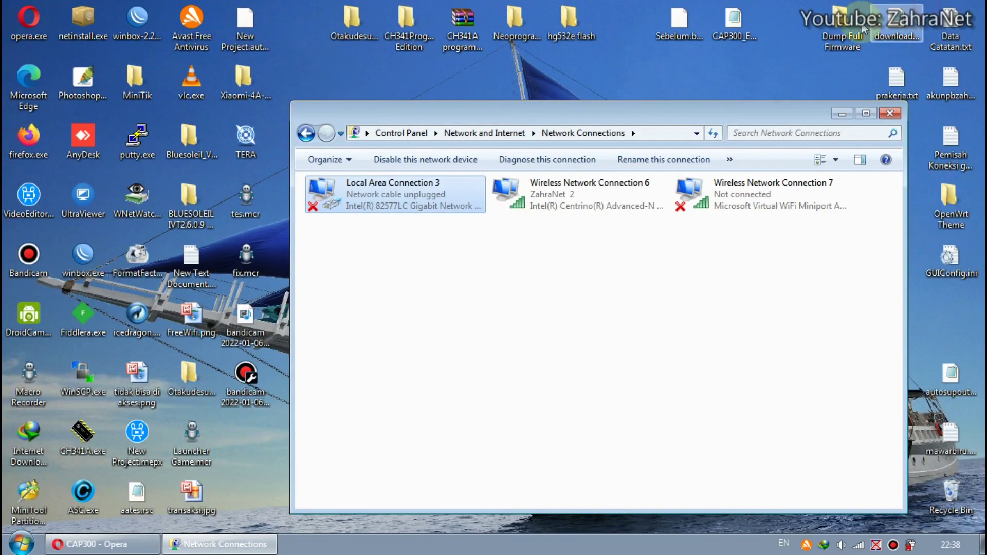
- Launch WinBox and log in to the MikroTik hEX router at its saved address
double_click(107, 277)
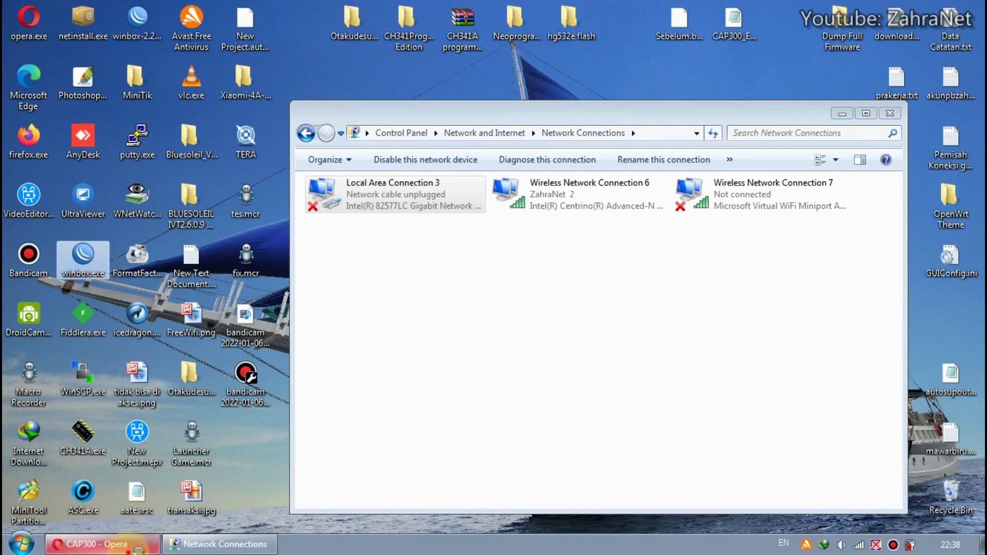
click(314, 547)
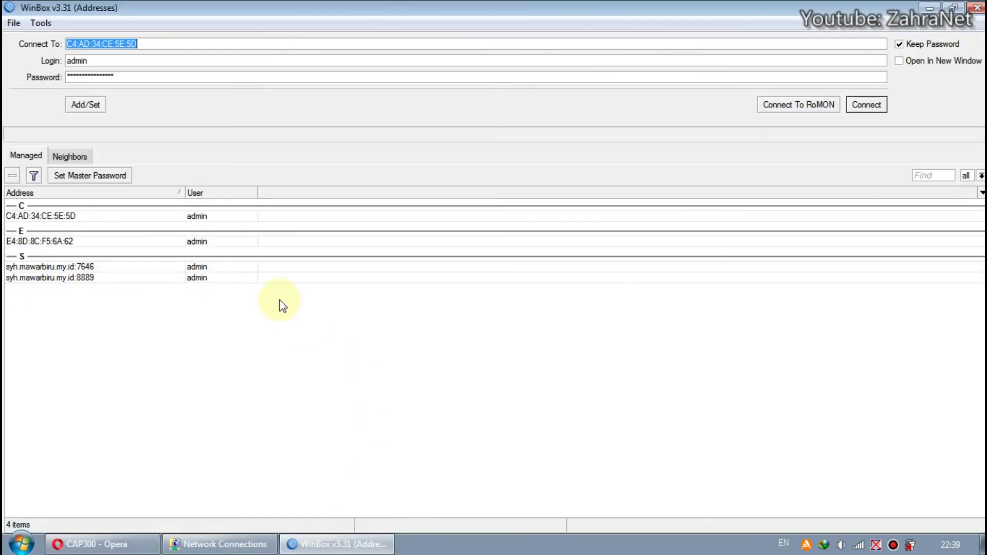
click(866, 105)
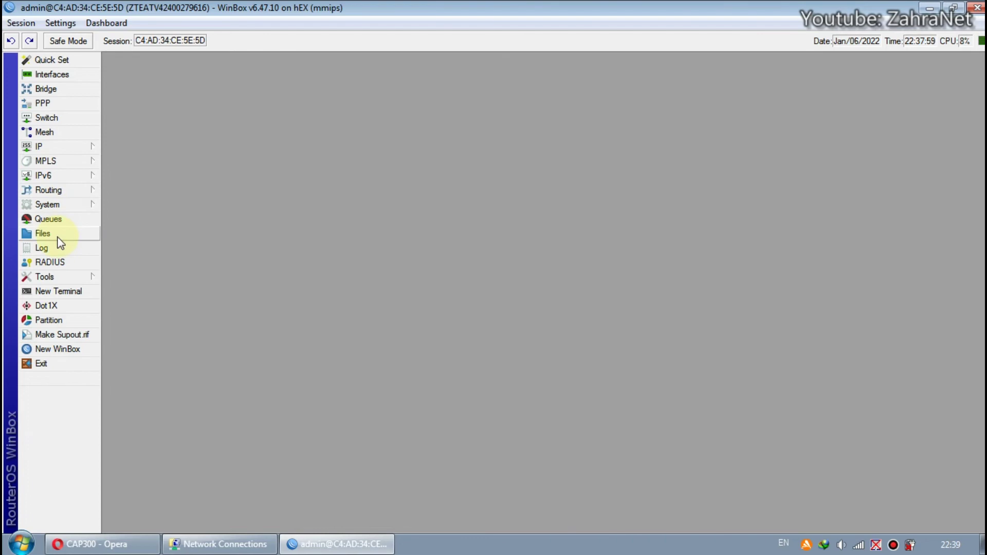
- Raise the Bigger-192.168.4.20 simple queue's max limit from 5M/5M to 10M upload and 50M download
click(65, 219)
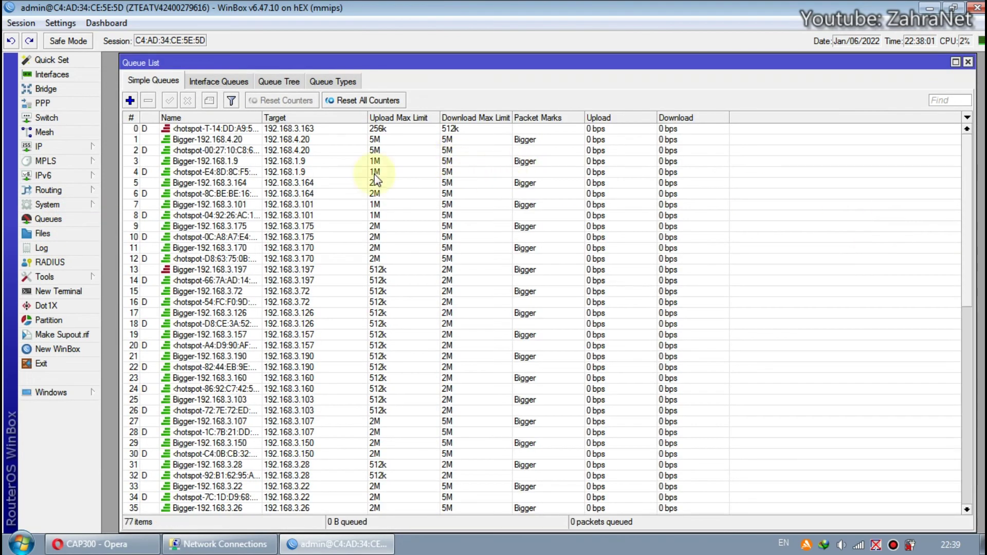
click(322, 140)
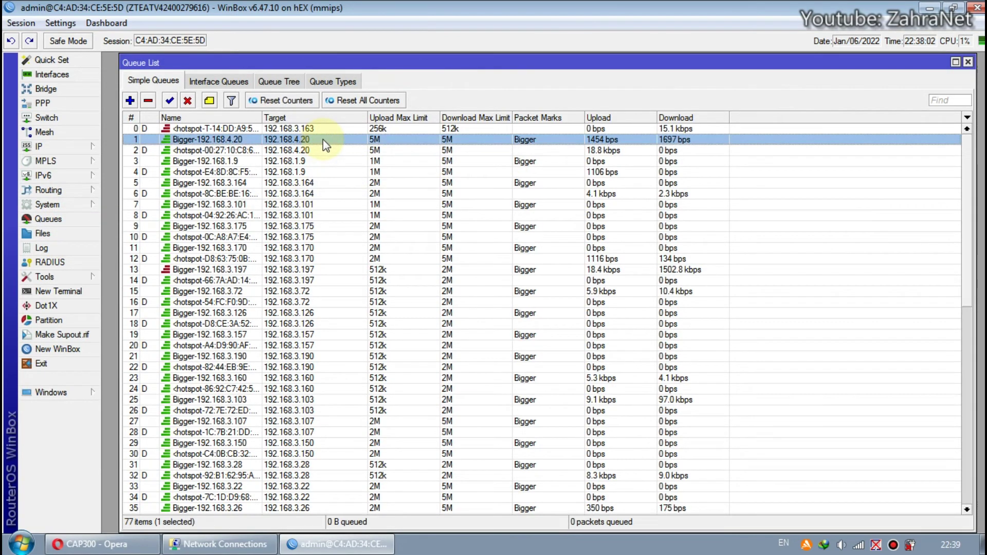
double_click(322, 140)
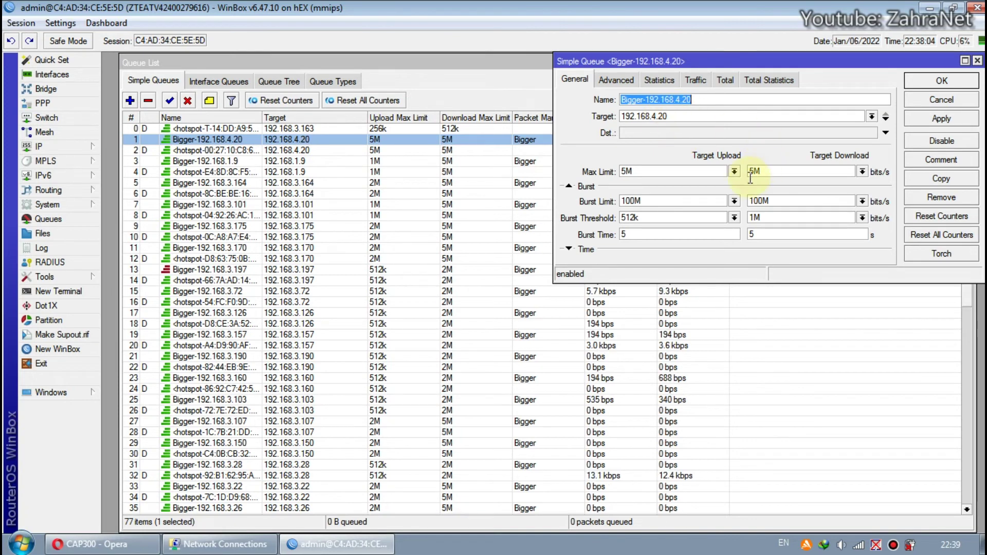
drag(754, 173, 751, 176)
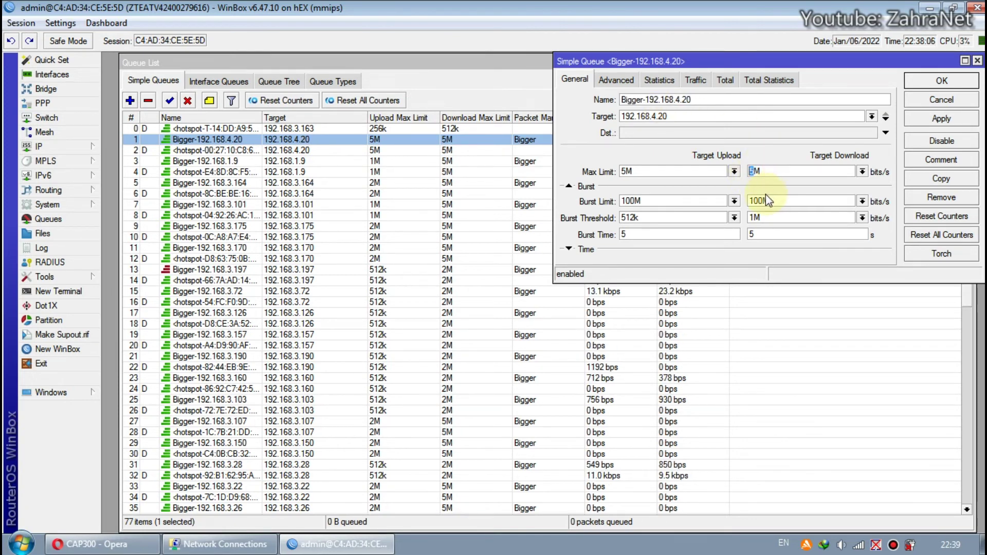
text(50)
drag(627, 171, 570, 189)
text(10)
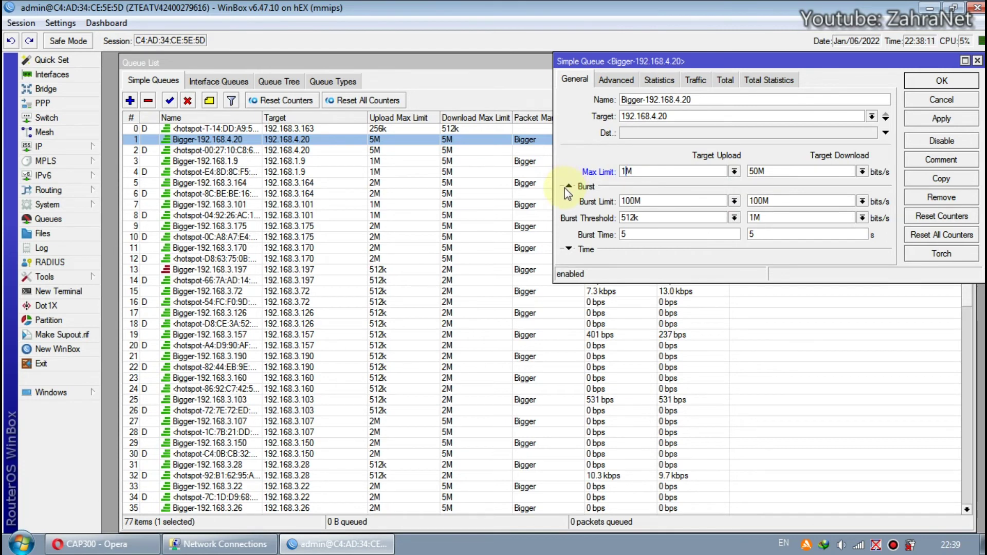
click(952, 85)
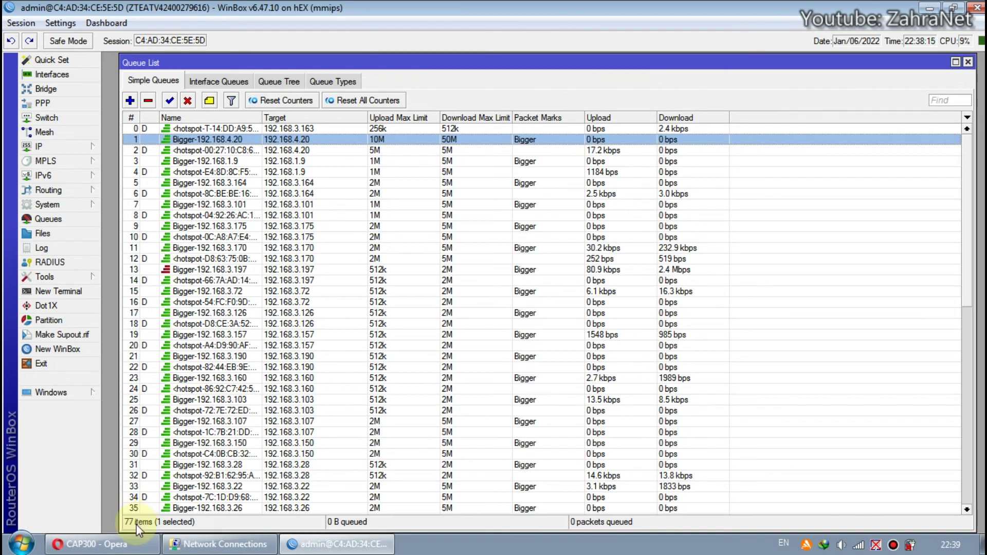
click(122, 546)
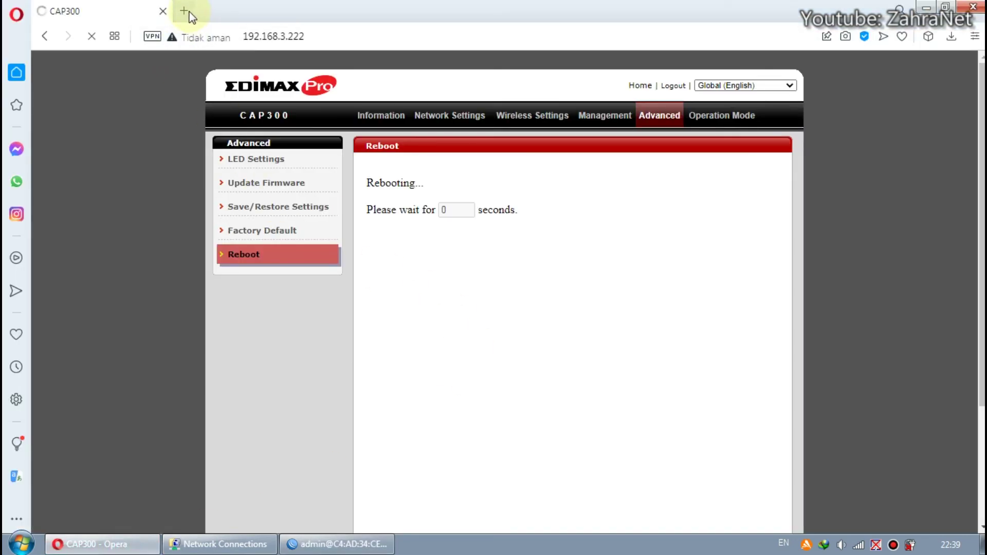
- Replace the CAP300 admin tab with a new tab loading speedtest.net
click(184, 12)
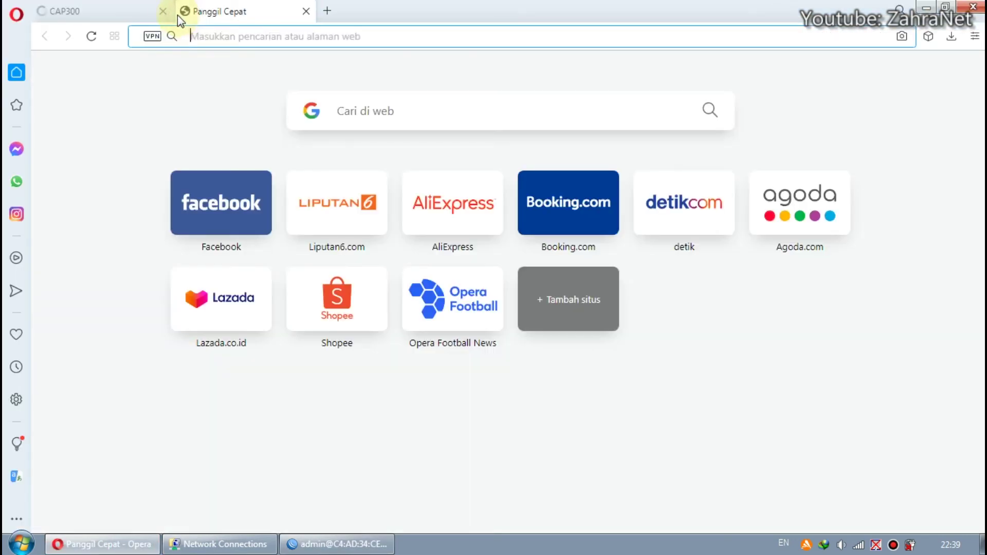
click(163, 12)
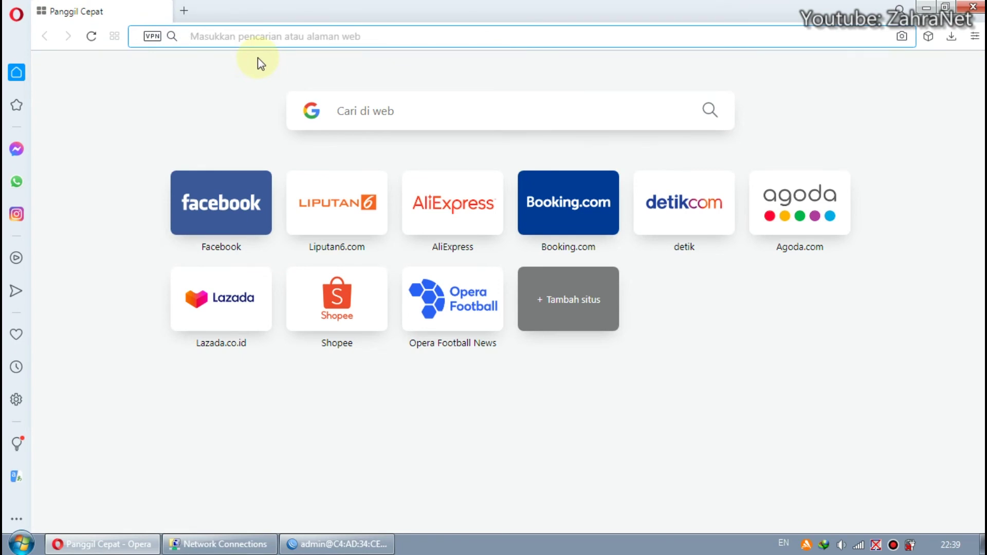
text(spe)
key(Return)
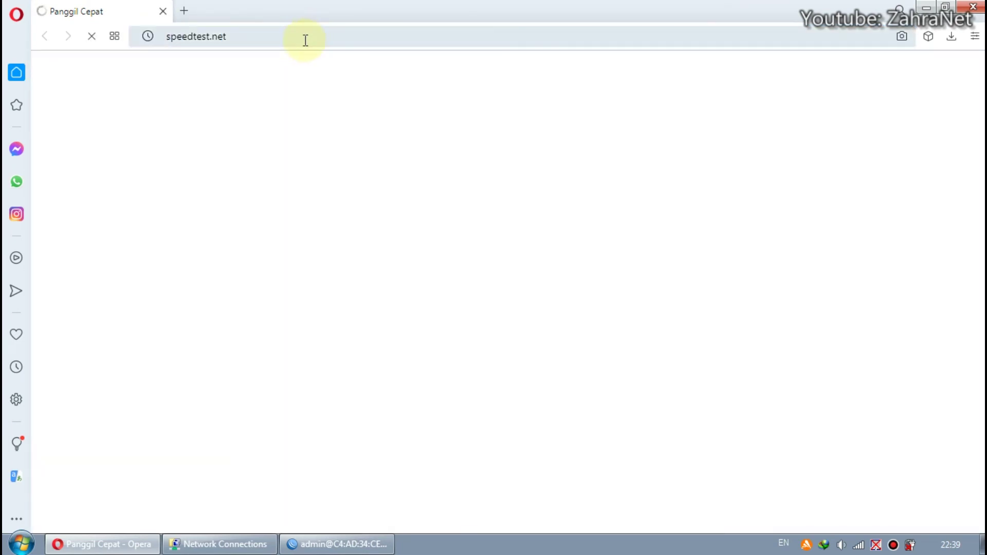
- Run 'ping 8.8.8.8' from the Windows Start search
key(super)
text(pin)
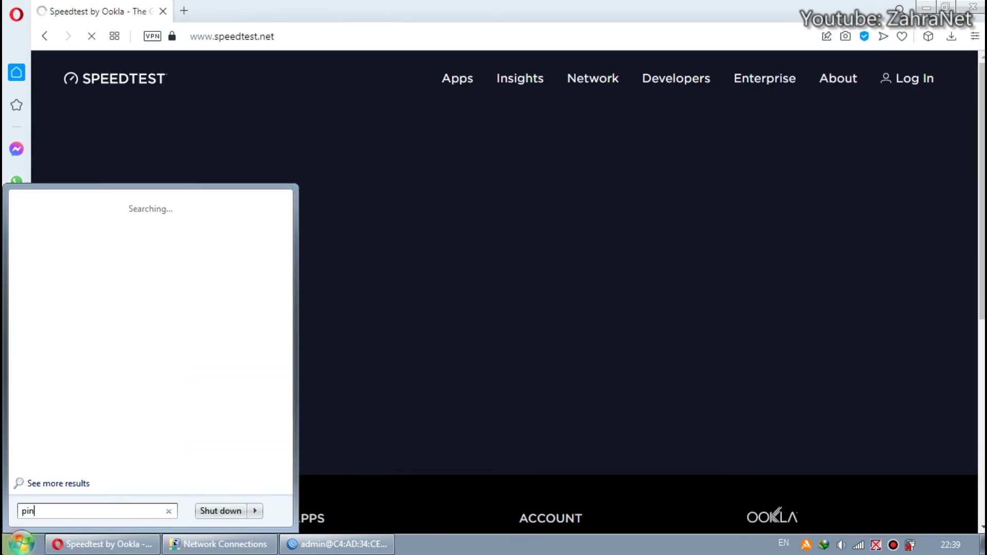
text(g 8.8.8.8 -t)
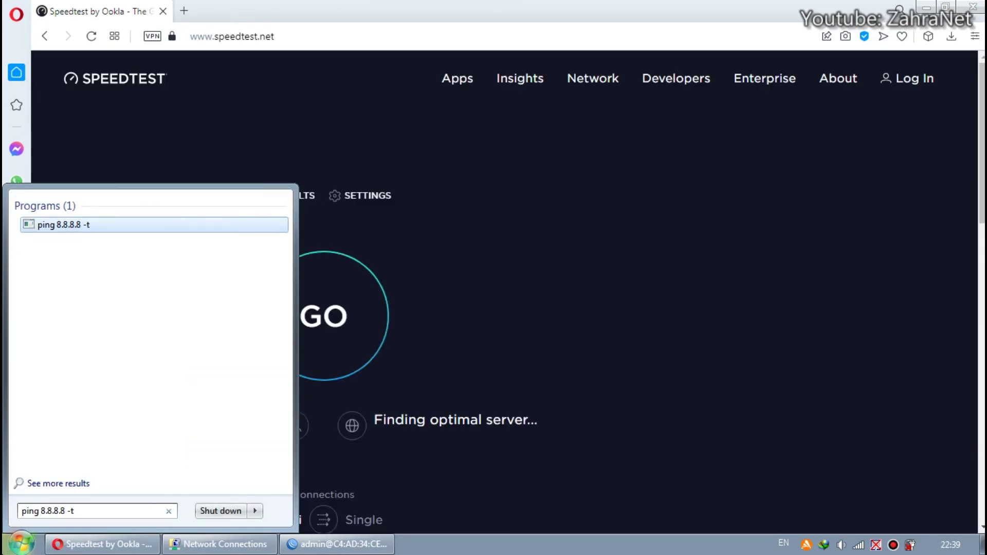
key(Return)
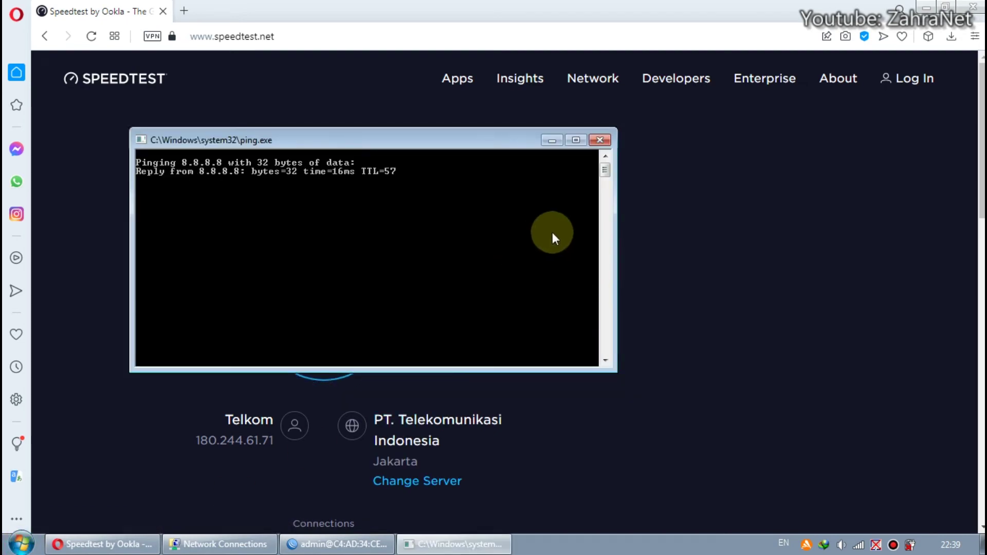
- Place a taller ping console on the right and start the Speedtest run beside it
drag(467, 142, 820, 131)
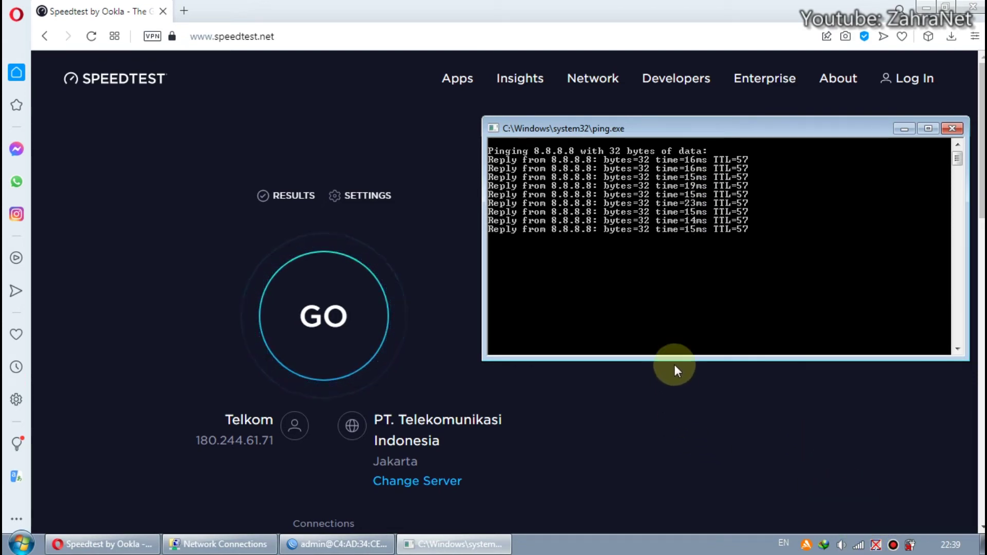
drag(734, 358, 738, 491)
drag(766, 118, 766, 64)
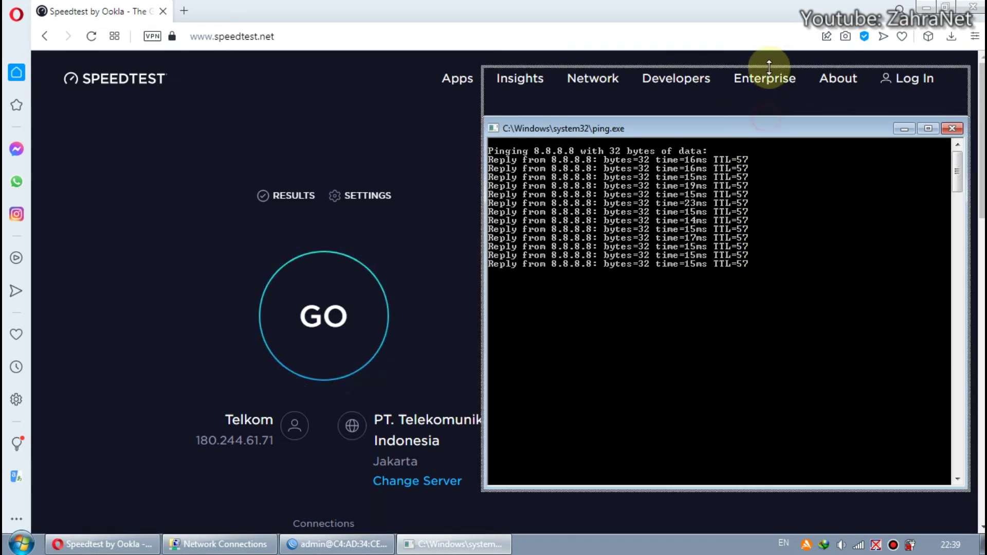
drag(751, 489, 755, 525)
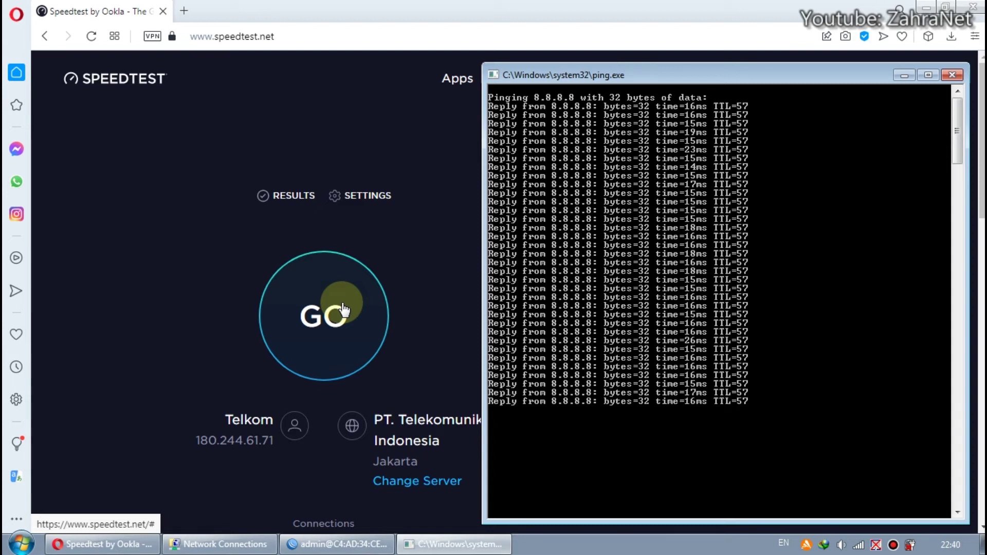
click(343, 309)
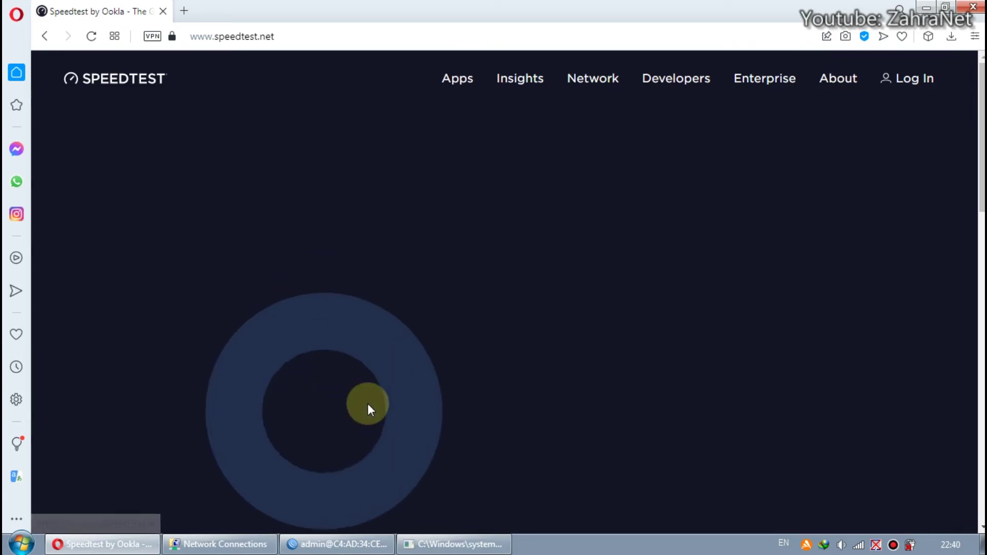
click(473, 545)
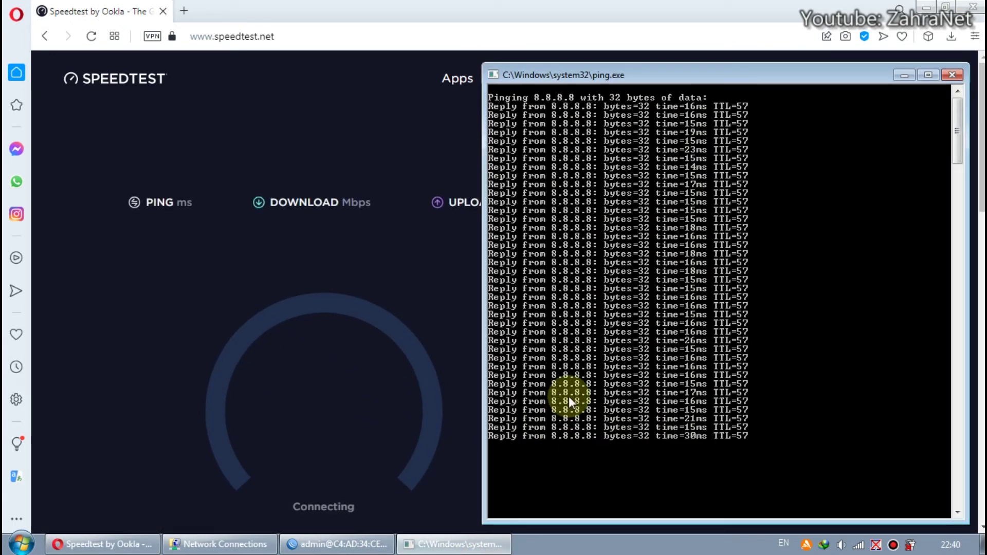